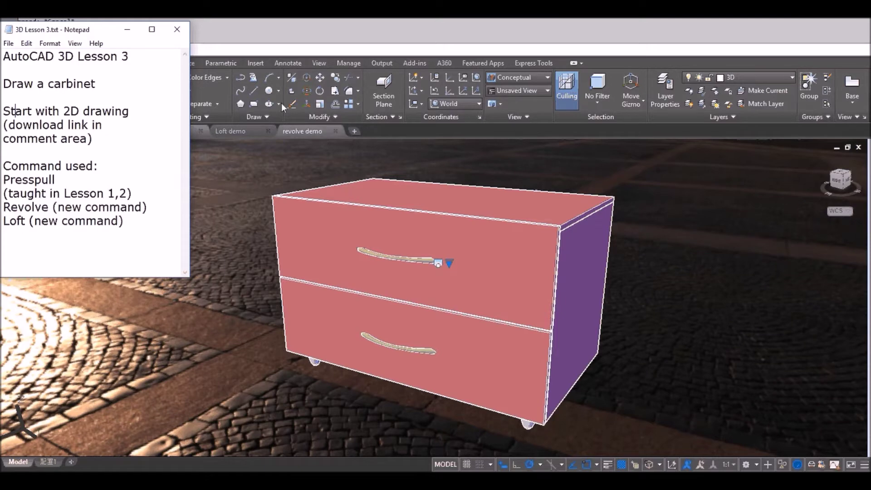
Bring AutoCAD in front of Notepad to show the Loft demo with its handle and ellipses.
{"action": "left_click", "coordinate": [278, 36]}
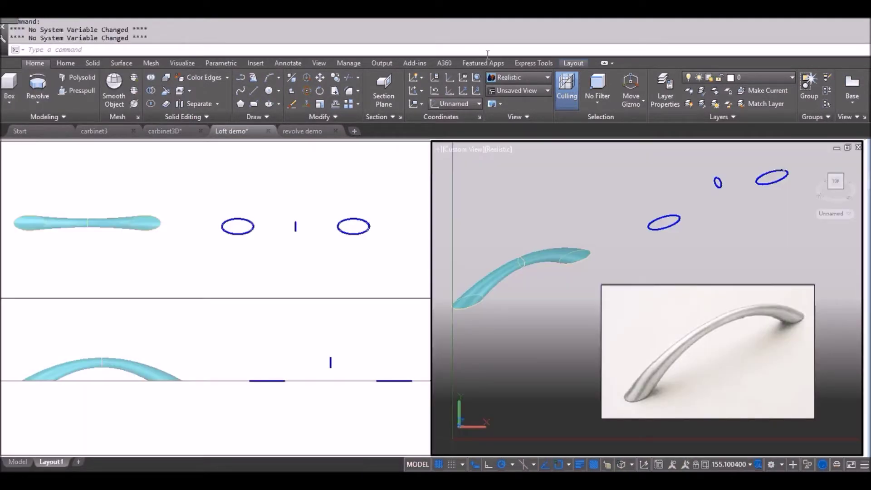
Loft a second handle through the three ellipses, then switch to the revolve demo drawing.
{"action": "left_click", "coordinate": [36, 105]}
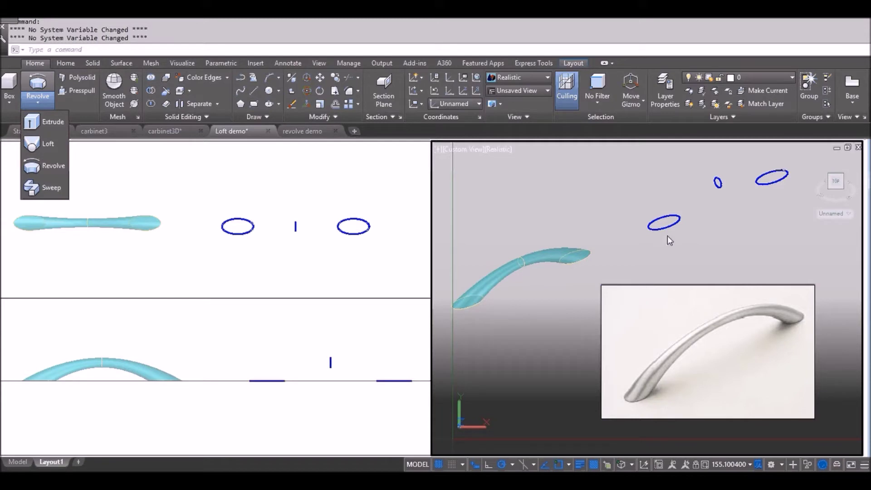
{"action": "left_click", "coordinate": [47, 144]}
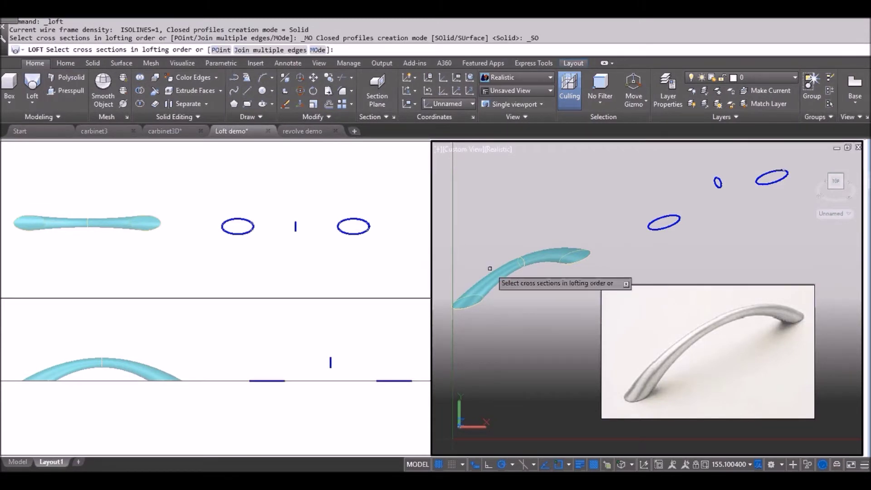
{"action": "left_click", "coordinate": [660, 228]}
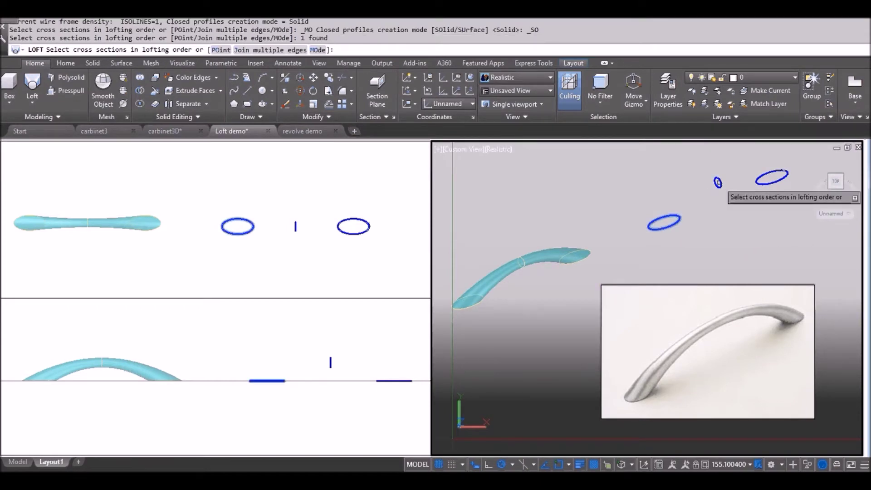
{"action": "left_click", "coordinate": [718, 181]}
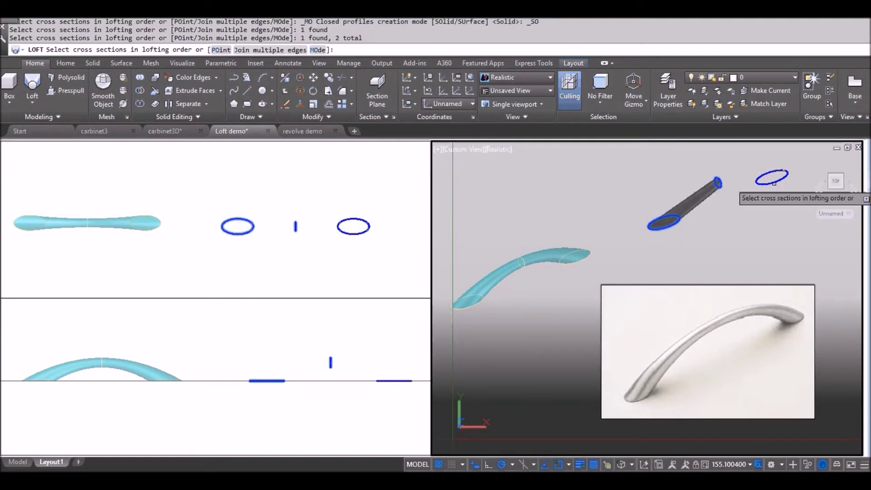
{"action": "left_click", "coordinate": [775, 182]}
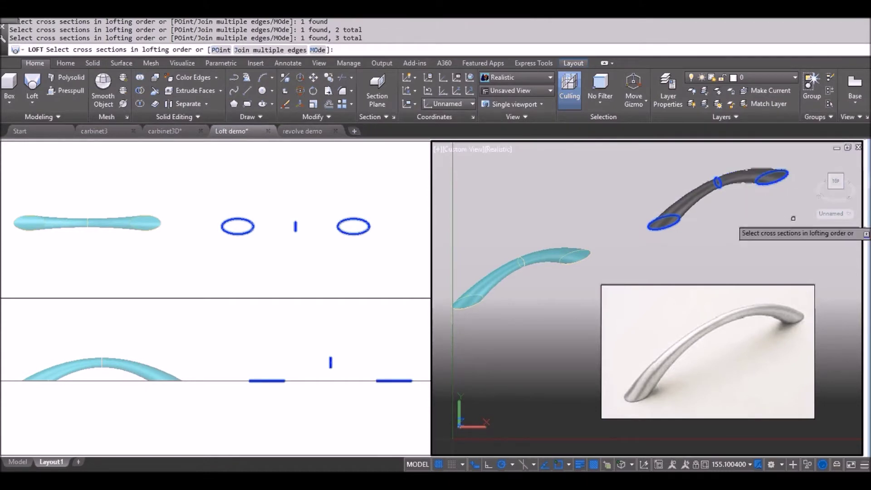
{"action": "key", "text": "Return"}
{"action": "key", "text": "Return"}
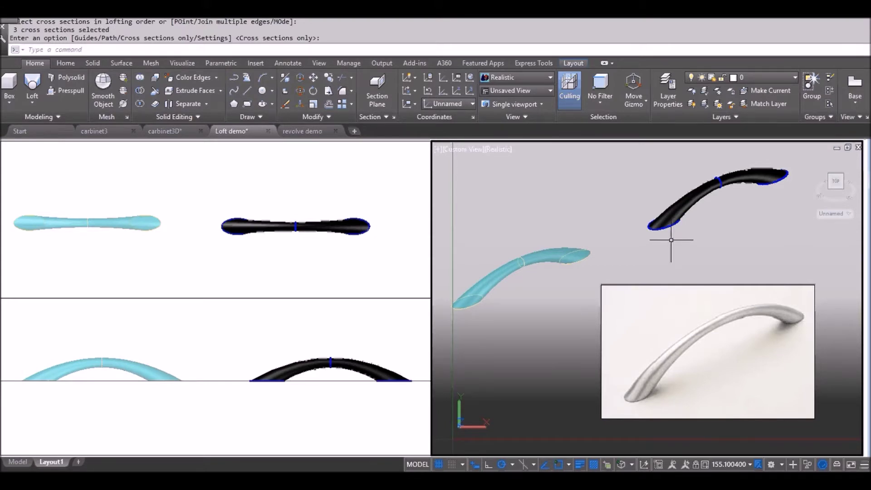
{"action": "left_click", "coordinate": [303, 131]}
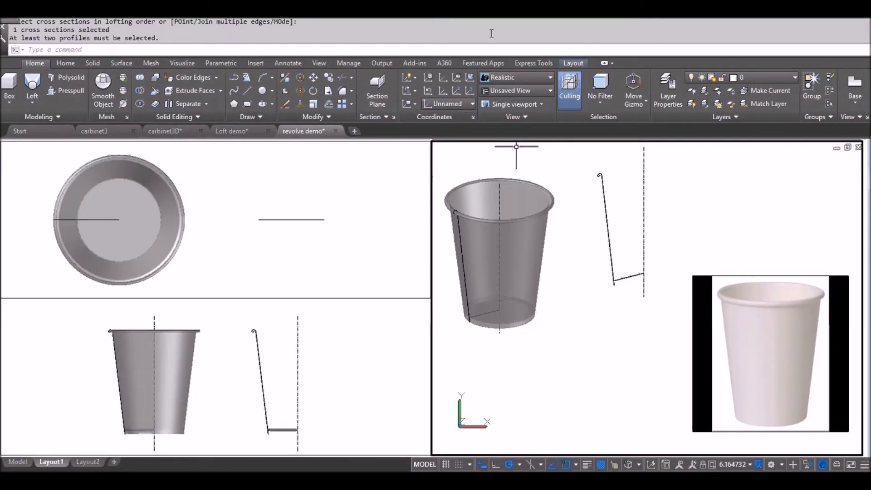
Make the lower-left viewport current and zoom its view of the cup and profile.
{"action": "left_click", "coordinate": [33, 105]}
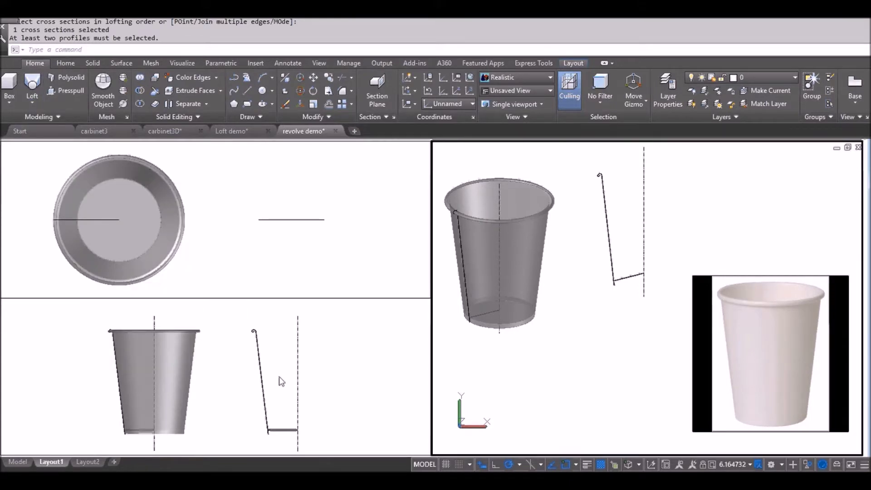
{"action": "left_click", "coordinate": [272, 351]}
{"action": "scroll", "coordinate": [272, 351], "scroll_direction": "up", "scroll_amount": 4}
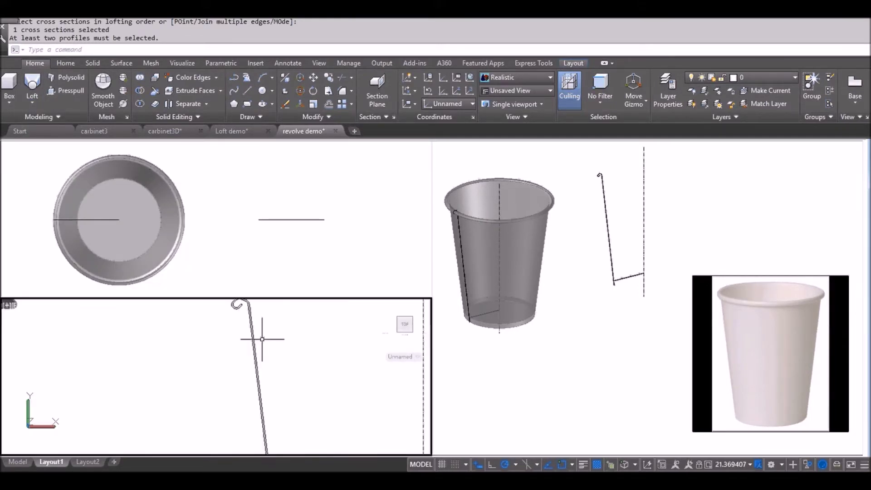
{"action": "scroll", "coordinate": [263, 336], "scroll_direction": "down", "scroll_amount": 3}
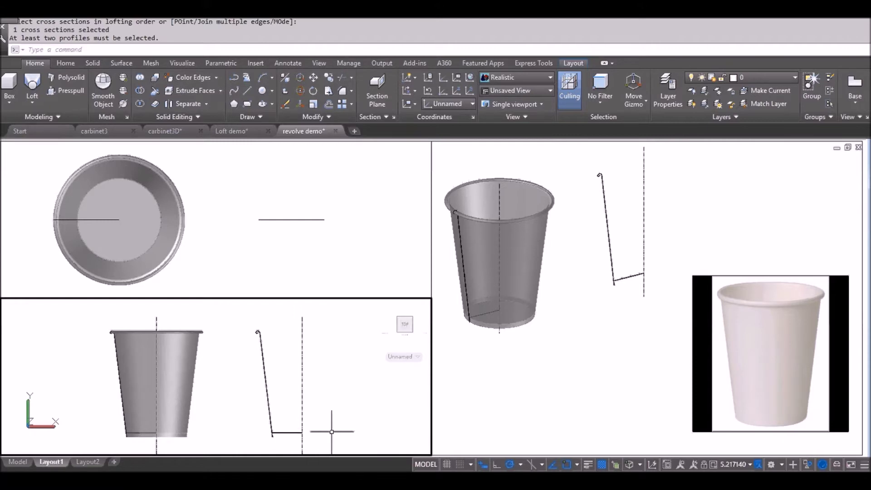
{"action": "scroll", "coordinate": [329, 432], "scroll_direction": "down", "scroll_amount": 3}
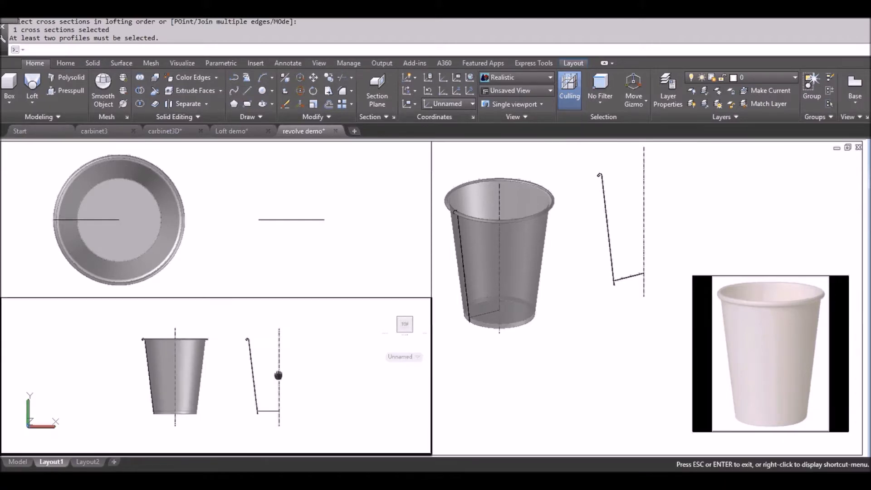
{"action": "scroll", "coordinate": [292, 345], "scroll_direction": "up", "scroll_amount": 2}
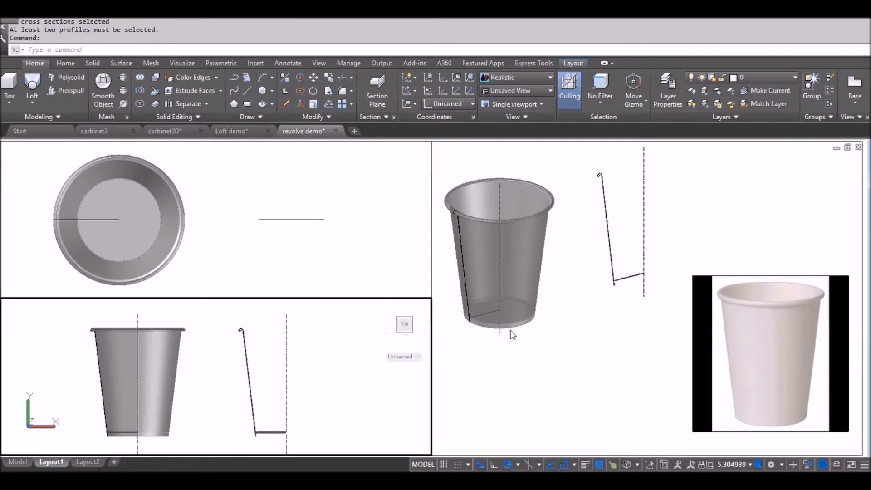
{"action": "left_click", "coordinate": [35, 106]}
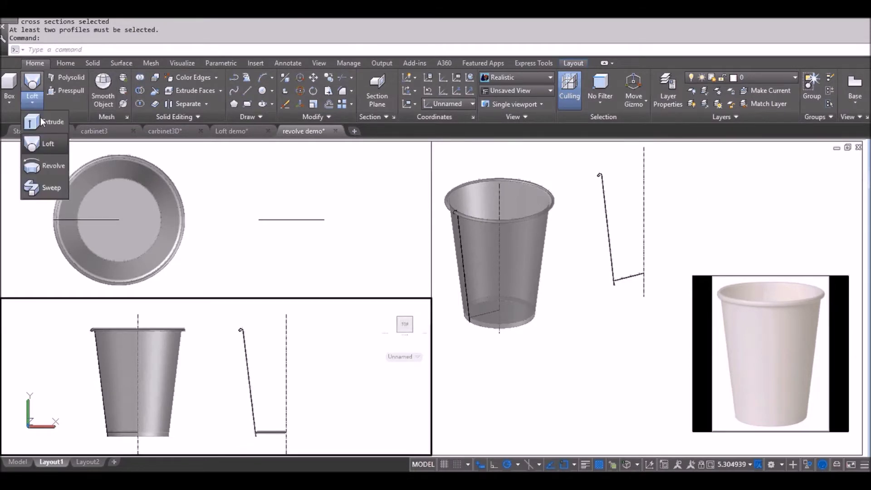
Revolve the cup-wall profile 360° around the dashed axis into a second cup.
{"action": "left_click", "coordinate": [50, 165]}
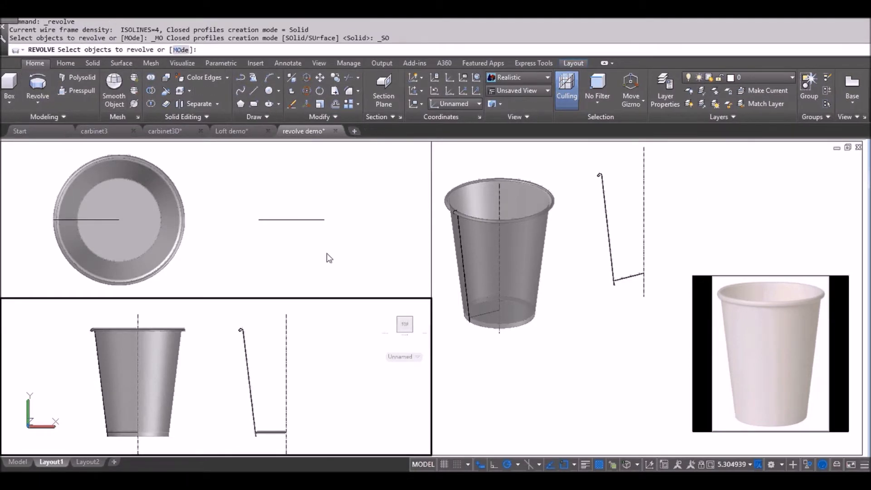
{"action": "left_click", "coordinate": [556, 229]}
{"action": "left_click", "coordinate": [608, 227]}
{"action": "left_click", "coordinate": [607, 227]}
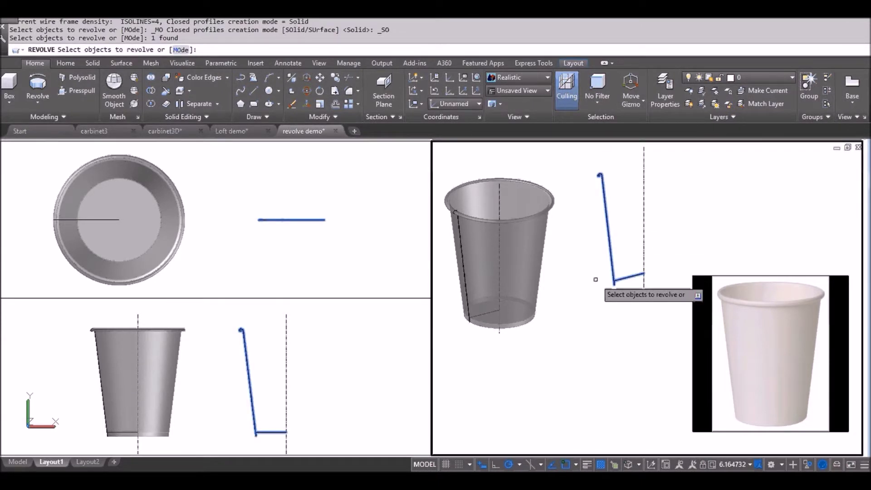
{"action": "key", "text": "Return"}
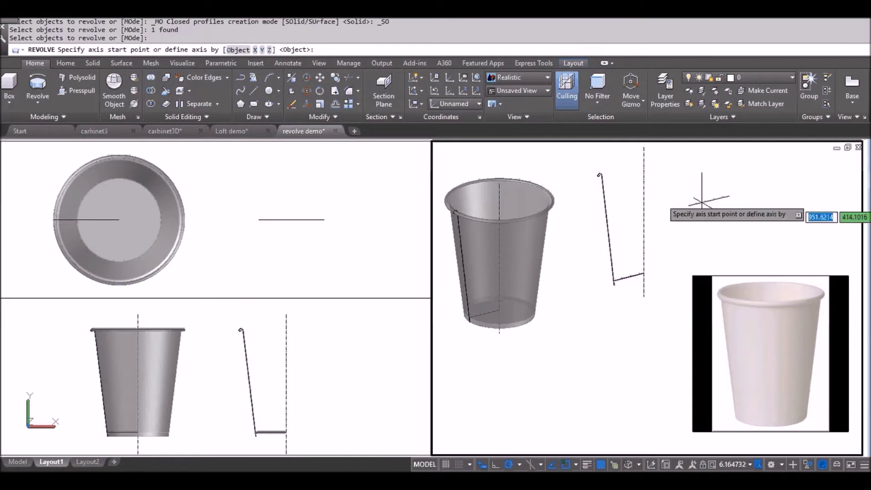
{"action": "left_click", "coordinate": [644, 162]}
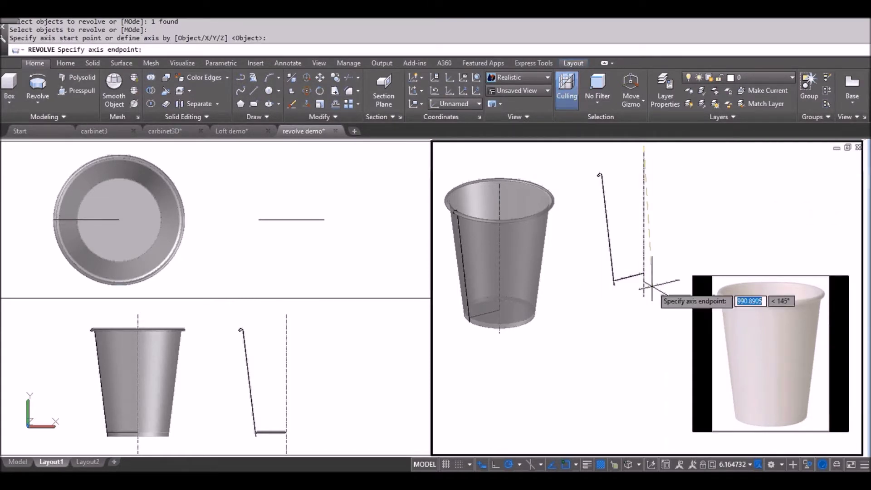
{"action": "left_click", "coordinate": [643, 259]}
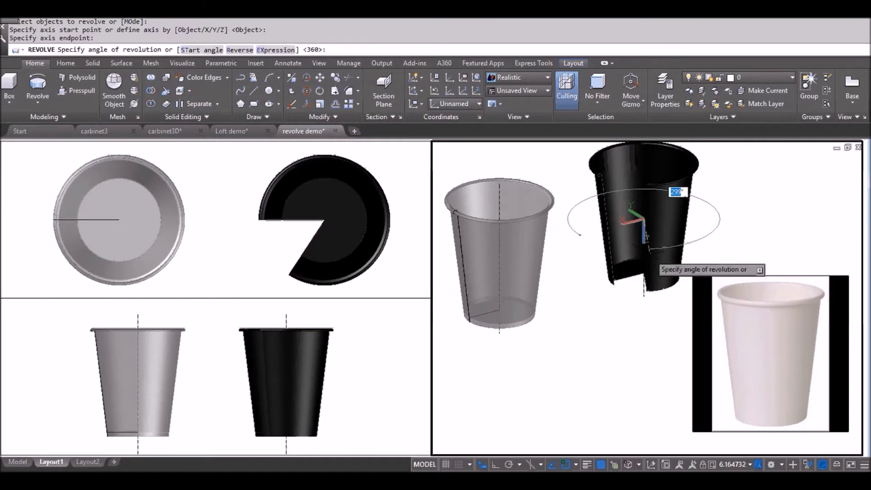
{"action": "key", "text": "Return"}
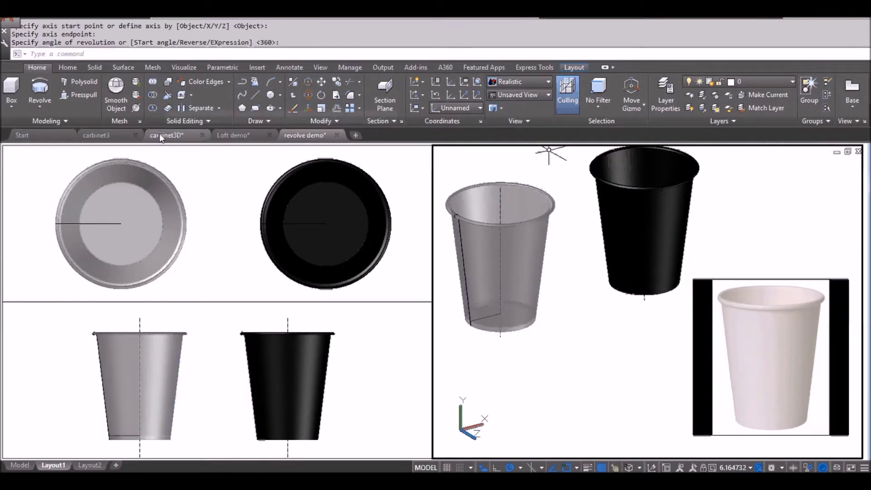
Switch to the carbinet3 drawing and turn it to a south-west isometric view.
{"action": "left_click", "coordinate": [109, 135]}
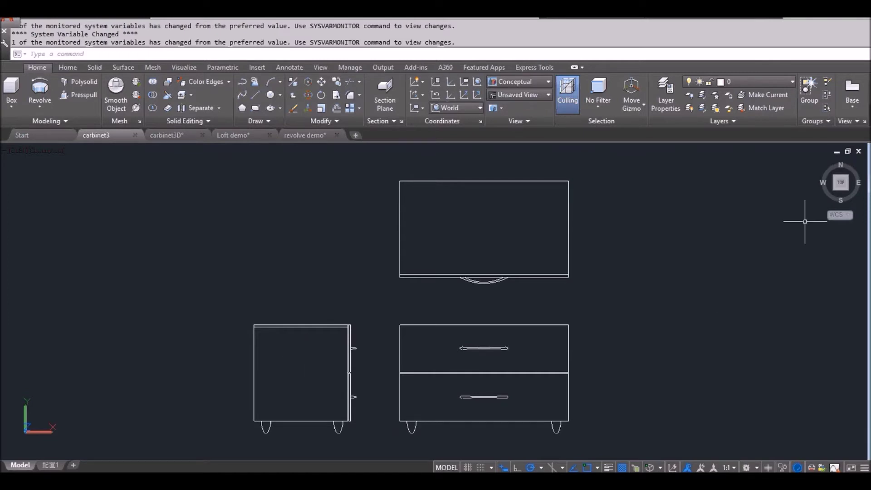
{"action": "left_click", "coordinate": [834, 189]}
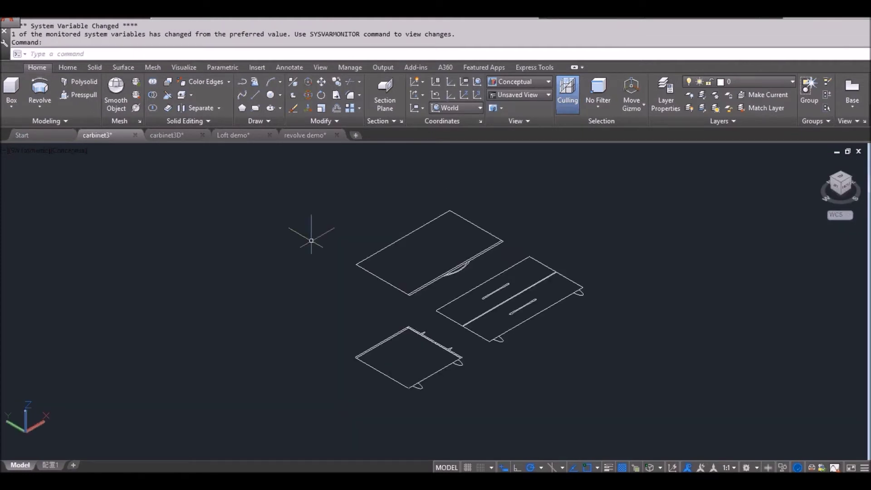
{"action": "left_click", "coordinate": [69, 151]}
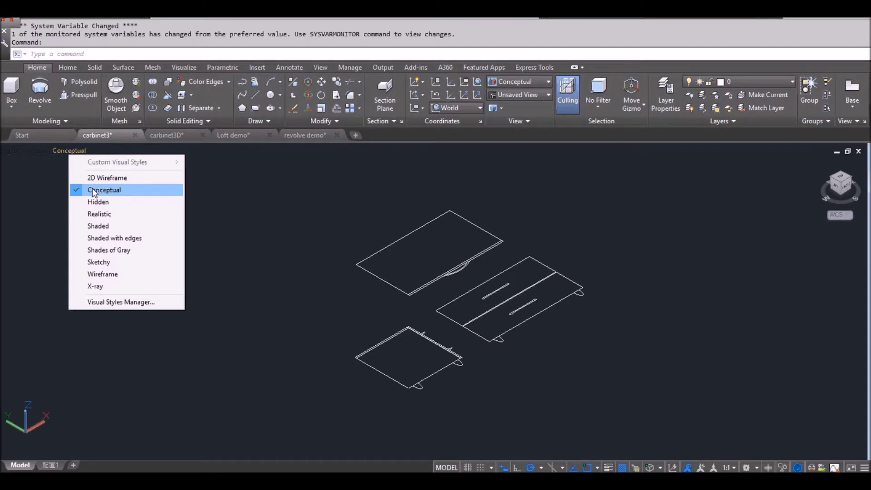
{"action": "left_click", "coordinate": [93, 190]}
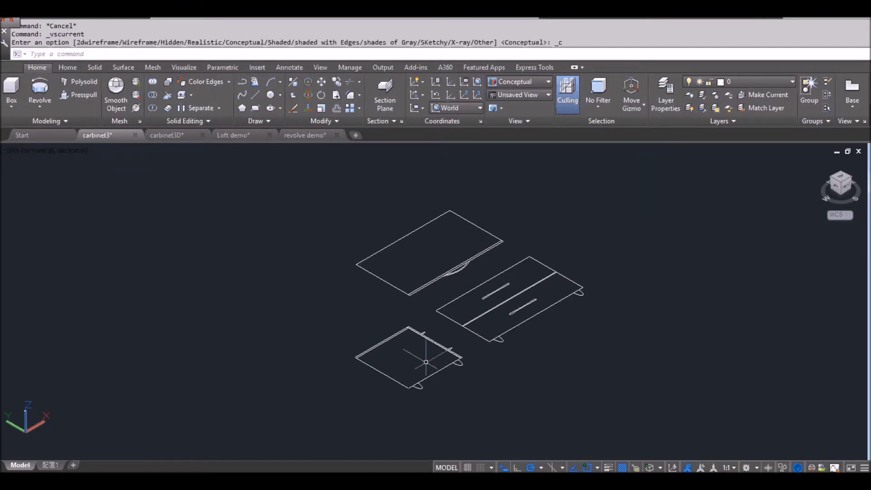
{"action": "scroll", "coordinate": [480, 287], "scroll_direction": "up", "scroll_amount": 2}
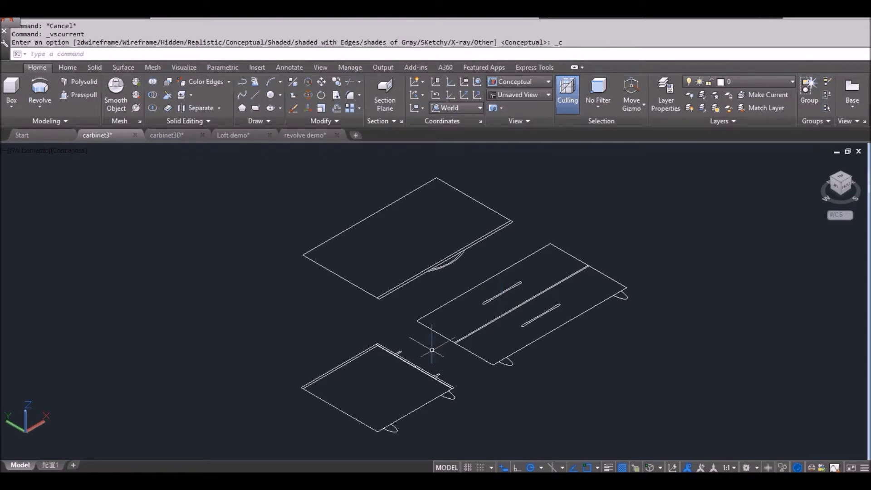
{"action": "left_click", "coordinate": [87, 94]}
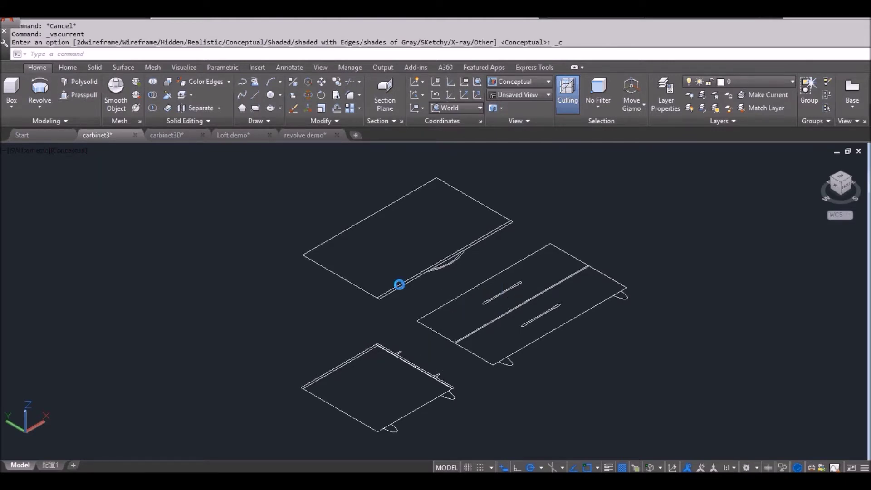
{"action": "left_click", "coordinate": [463, 316]}
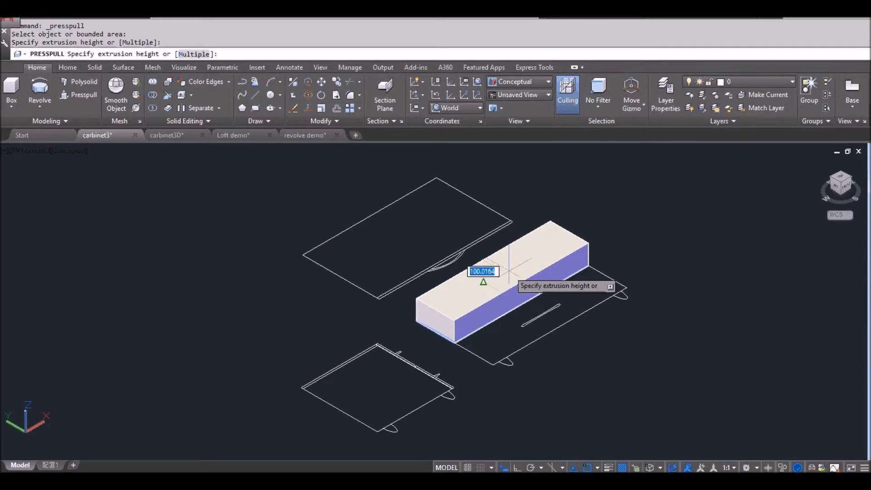
{"action": "key", "text": "Escape"}
{"action": "key", "text": "Escape"}
{"action": "scroll", "coordinate": [352, 353], "scroll_direction": "up", "scroll_amount": 5}
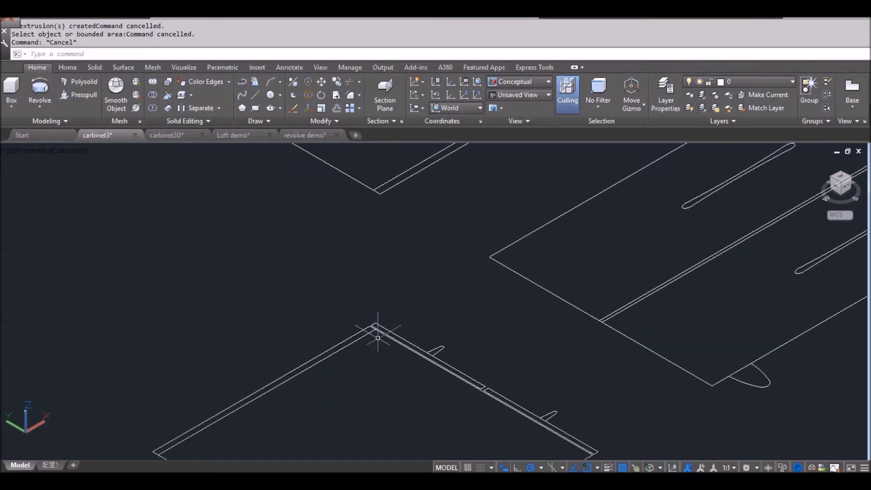
{"action": "scroll", "coordinate": [378, 338], "scroll_direction": "down", "scroll_amount": 5}
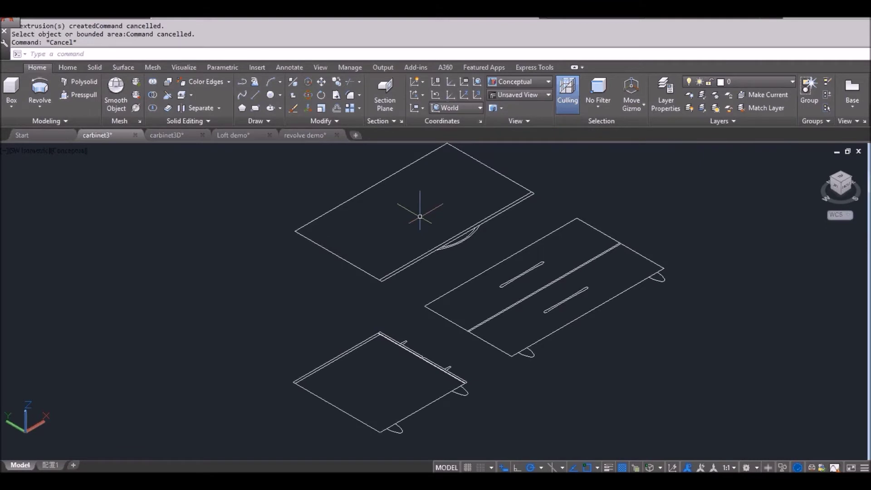
{"action": "scroll", "coordinate": [368, 361], "scroll_direction": "up", "scroll_amount": 3}
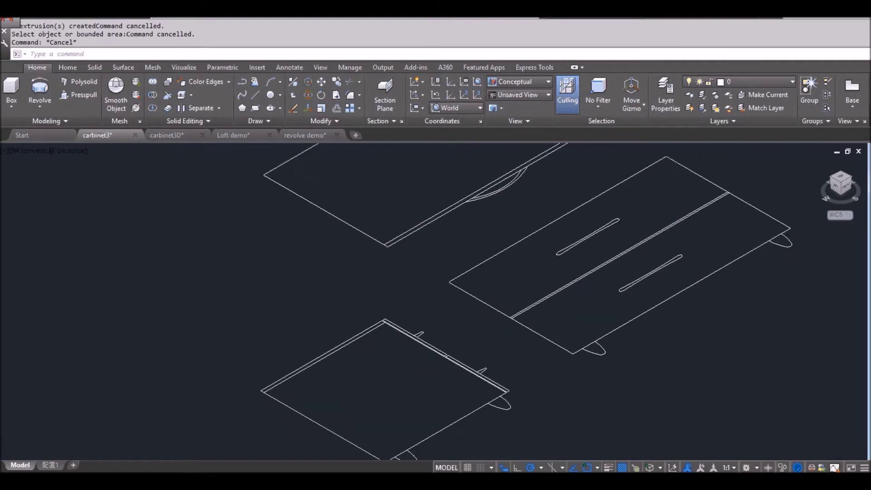
{"action": "scroll", "coordinate": [368, 363], "scroll_direction": "up", "scroll_amount": 5}
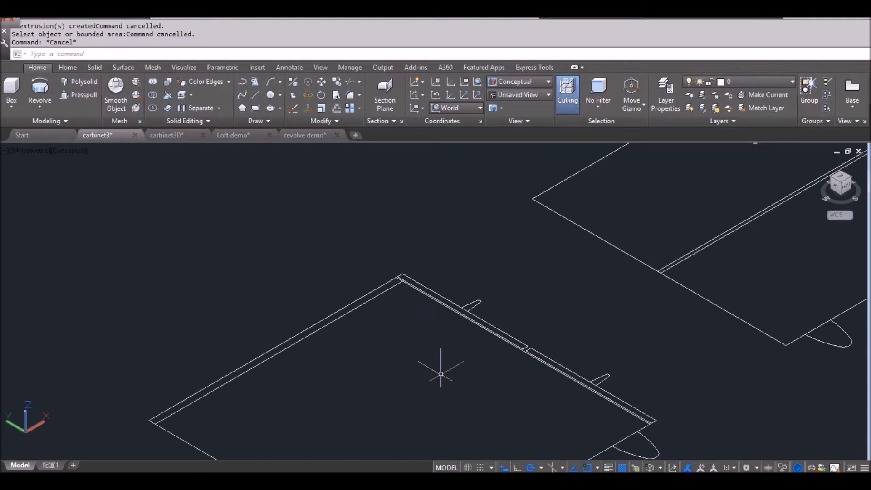
{"action": "scroll", "coordinate": [449, 367], "scroll_direction": "down", "scroll_amount": 2}
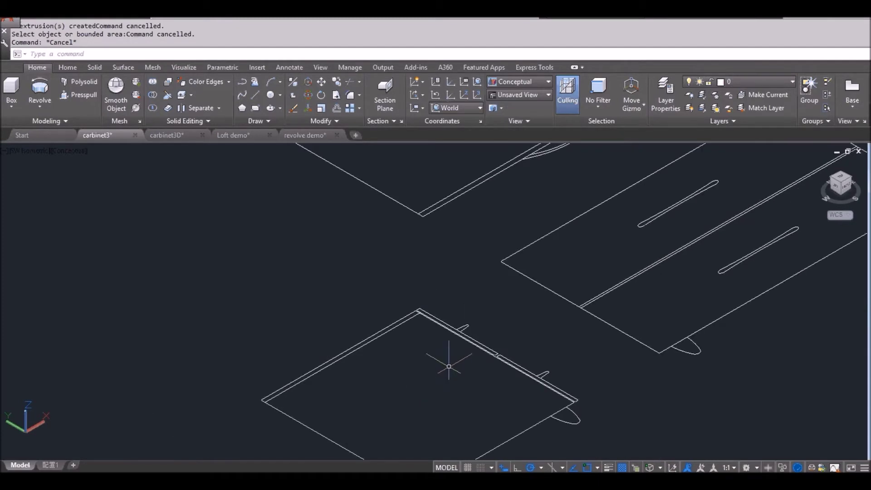
{"action": "scroll", "coordinate": [449, 366], "scroll_direction": "down", "scroll_amount": 2}
{"action": "scroll", "coordinate": [471, 358], "scroll_direction": "down", "scroll_amount": 2}
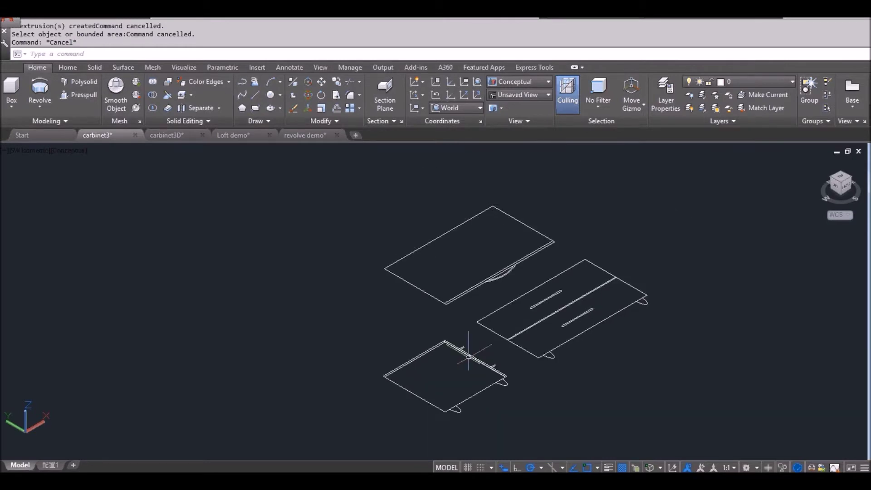
{"action": "mouse_move", "coordinate": [468, 357]}
{"action": "type", "text": "DI"}
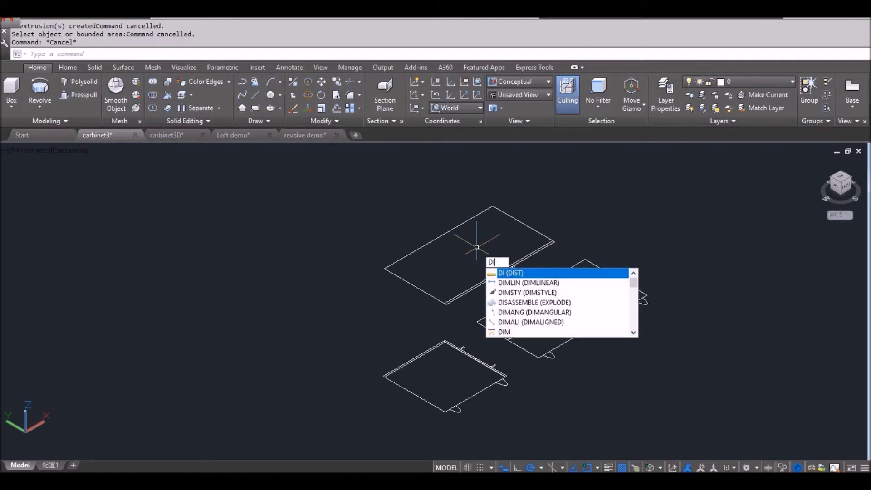
{"action": "key", "text": "Return"}
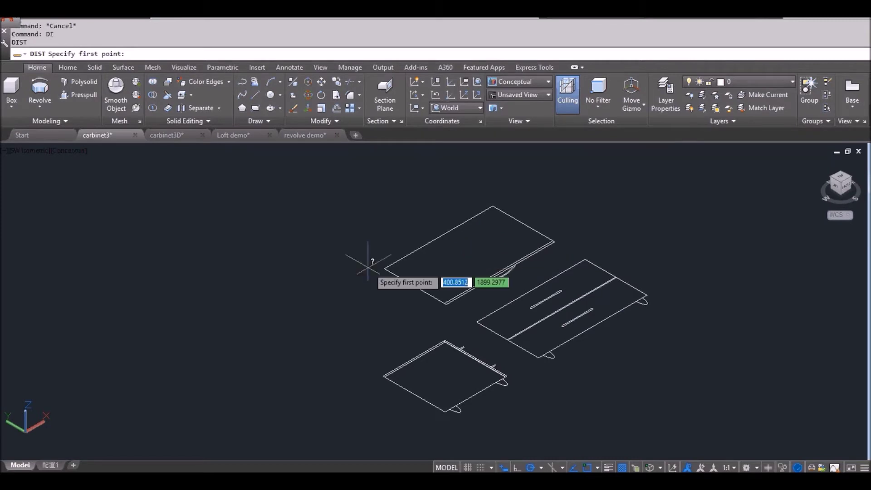
{"action": "left_click", "coordinate": [393, 268]}
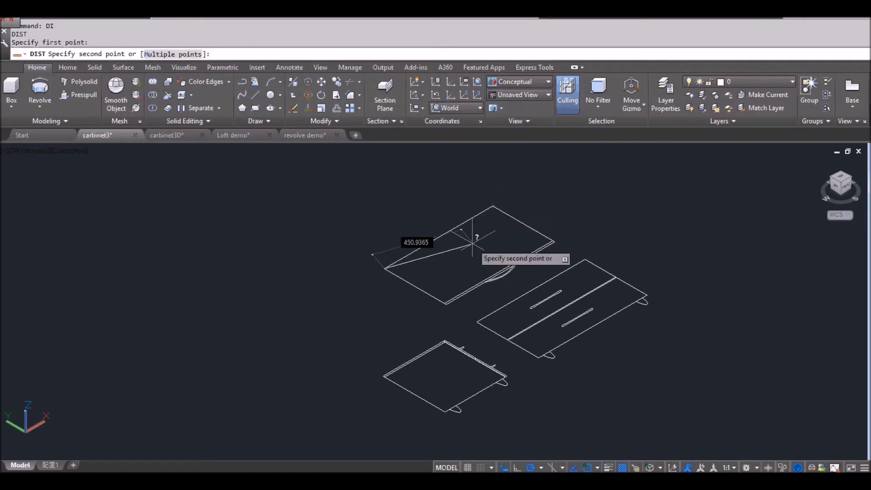
{"action": "key", "text": "Escape"}
{"action": "scroll", "coordinate": [447, 346], "scroll_direction": "up", "scroll_amount": 4}
{"action": "middle_click_drag", "start_coordinate": [447, 347], "coordinate": [403, 250]}
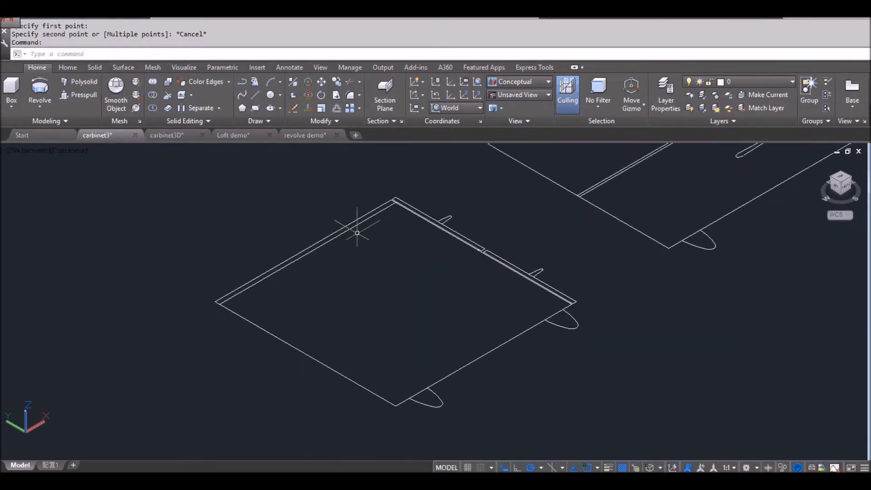
Press-pull with the Multiple option, selecting the cabinet panel's three edge strips.
{"action": "left_click", "coordinate": [83, 93]}
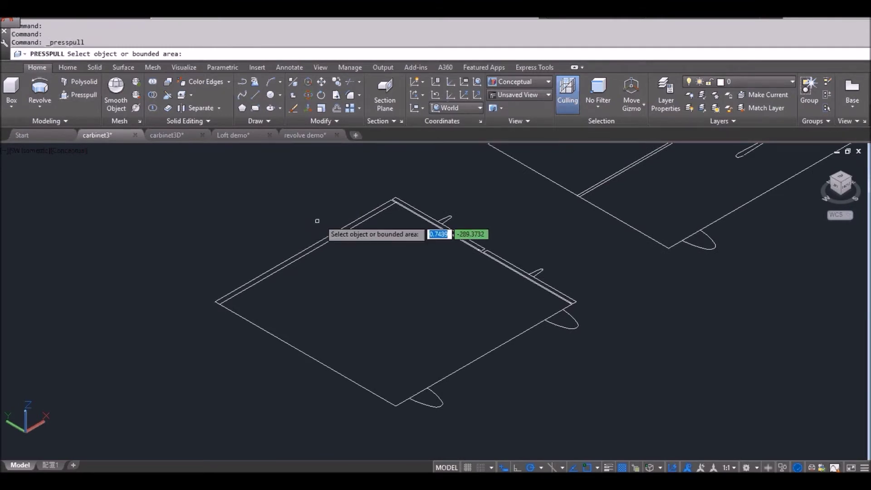
{"action": "scroll", "coordinate": [317, 221], "scroll_direction": "up", "scroll_amount": 3}
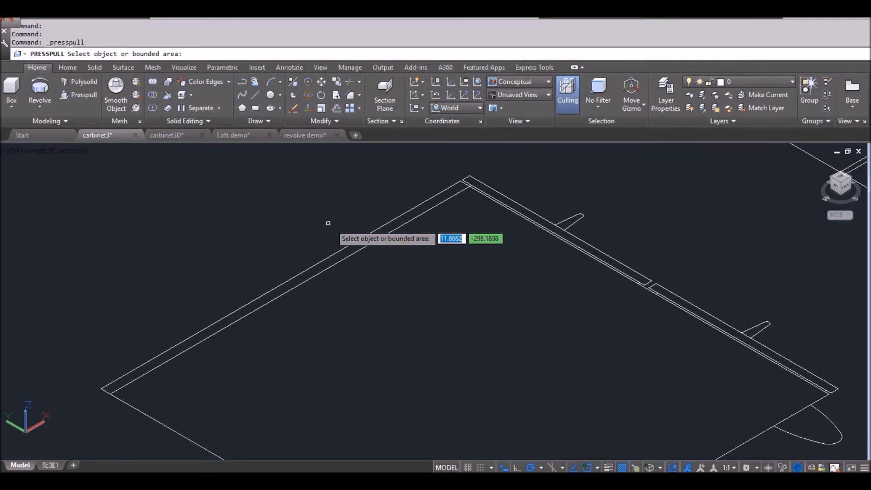
{"action": "left_click", "coordinate": [341, 254]}
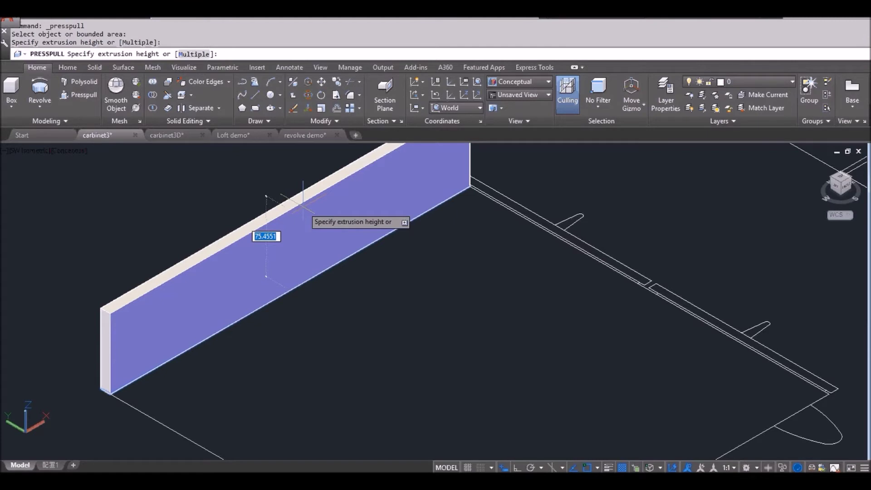
{"action": "left_click", "coordinate": [193, 55]}
{"action": "scroll", "coordinate": [354, 195], "scroll_direction": "up", "scroll_amount": 2}
{"action": "middle_click_drag", "start_coordinate": [569, 212], "coordinate": [418, 234]}
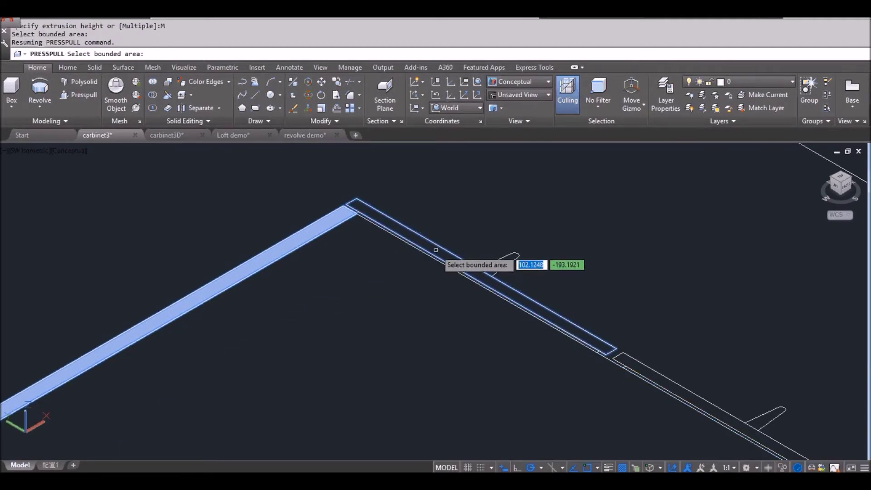
{"action": "left_click", "coordinate": [435, 250]}
{"action": "scroll", "coordinate": [436, 250], "scroll_direction": "down", "scroll_amount": 2}
{"action": "middle_click_drag", "start_coordinate": [436, 250], "coordinate": [464, 229]}
{"action": "scroll", "coordinate": [514, 283], "scroll_direction": "up", "scroll_amount": 2}
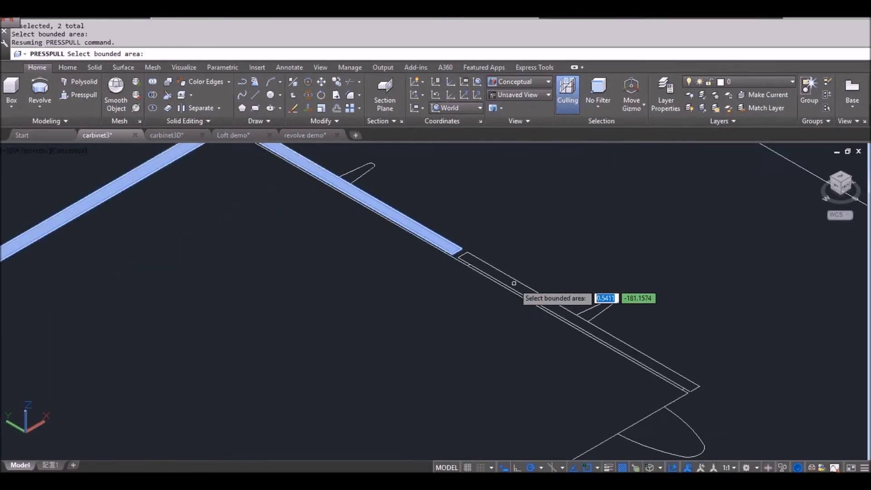
{"action": "scroll", "coordinate": [528, 292], "scroll_direction": "up", "scroll_amount": 2}
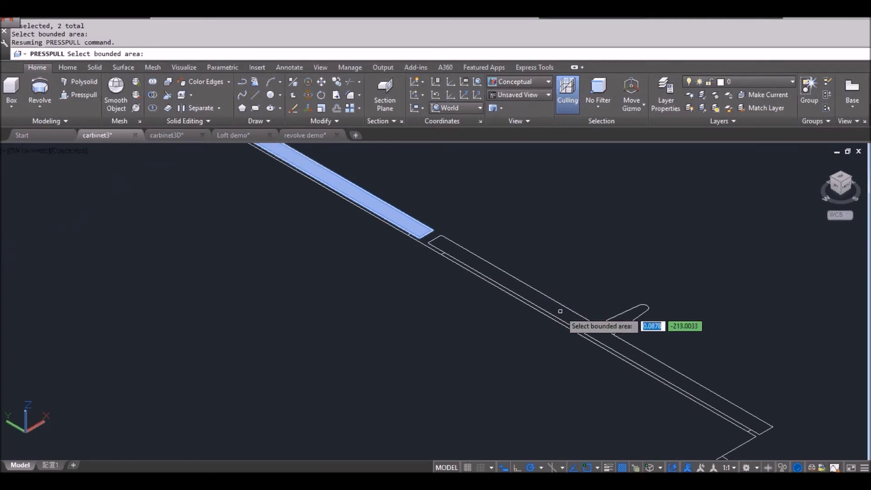
{"action": "left_click", "coordinate": [560, 311]}
Add the panel's inner floor area and extrude the selection 700 units high.
{"action": "scroll", "coordinate": [497, 317], "scroll_direction": "down", "scroll_amount": 3}
{"action": "middle_click_drag", "start_coordinate": [497, 317], "coordinate": [338, 317]}
{"action": "key", "text": "Escape"}
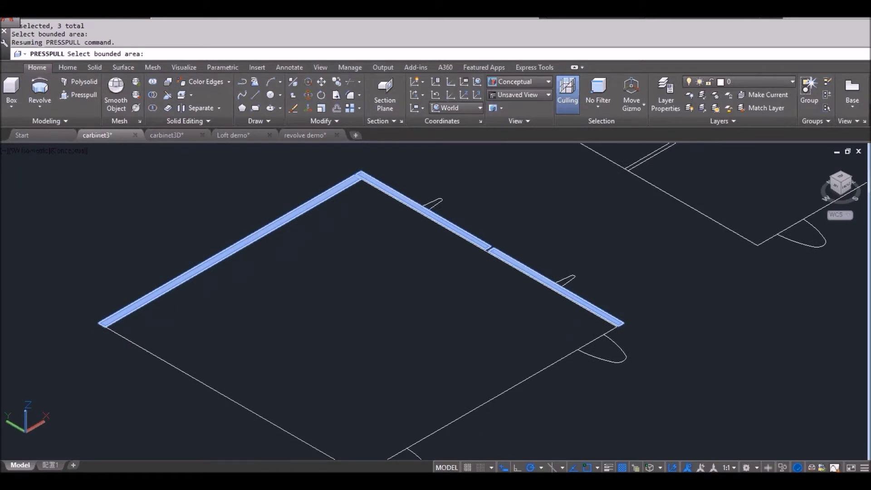
{"action": "left_click", "coordinate": [369, 313]}
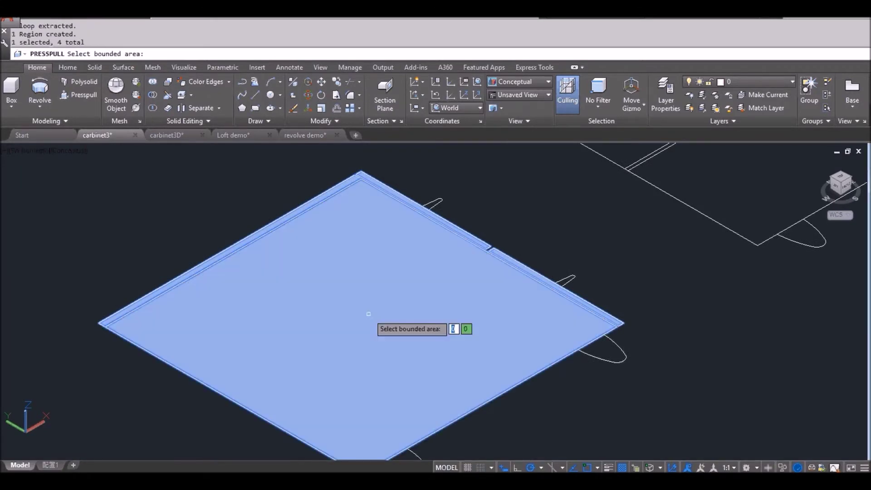
{"action": "left_click", "coordinate": [368, 313]}
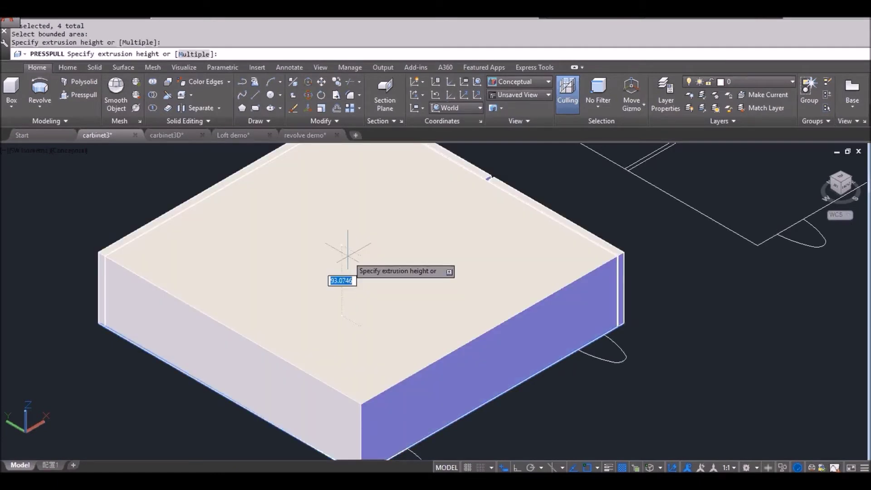
{"action": "type", "text": "700"}
{"action": "key", "text": "Return"}
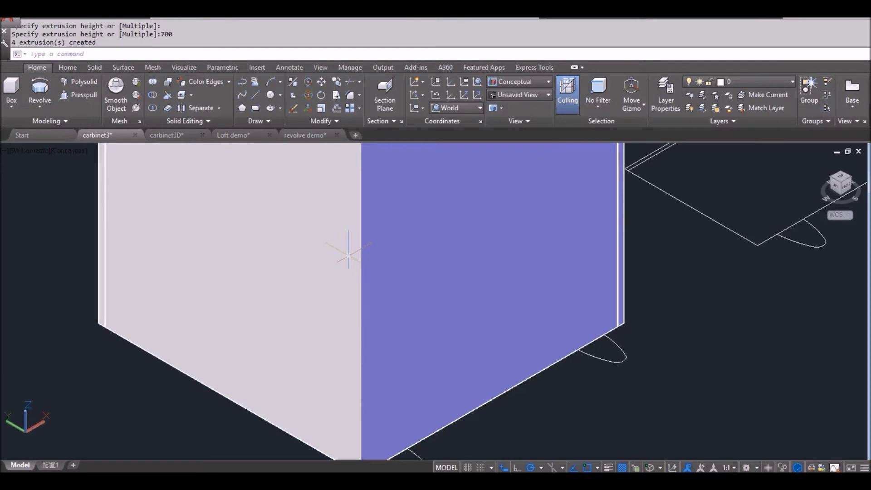
{"action": "scroll", "coordinate": [689, 353], "scroll_direction": "down", "scroll_amount": 4}
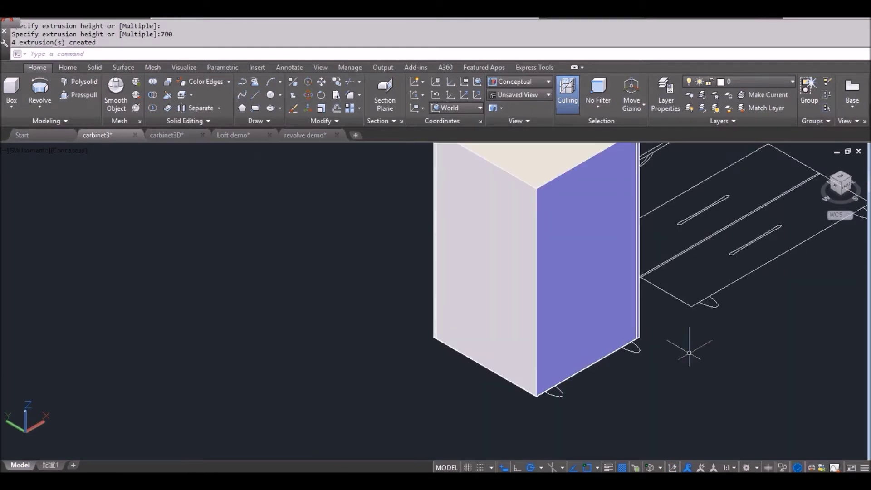
{"action": "middle_click_drag", "start_coordinate": [709, 359], "coordinate": [313, 321], "text": "shift"}
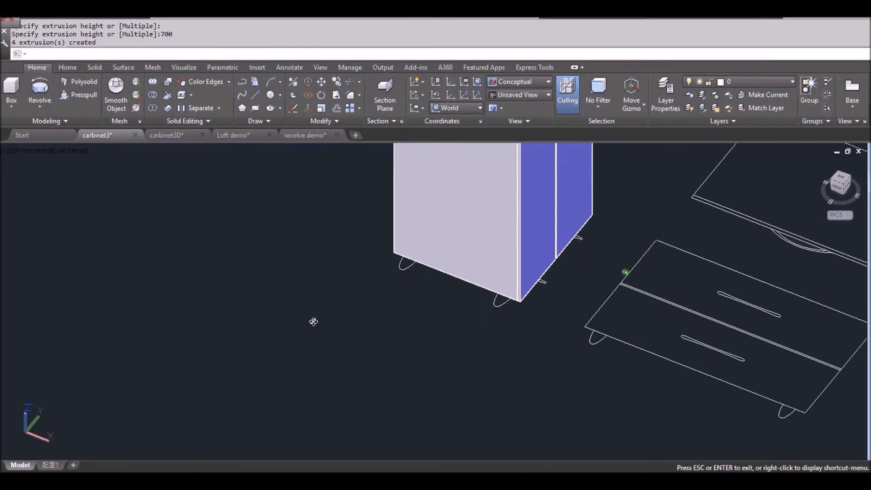
{"action": "middle_click_drag", "start_coordinate": [313, 321], "coordinate": [545, 318], "text": "shift"}
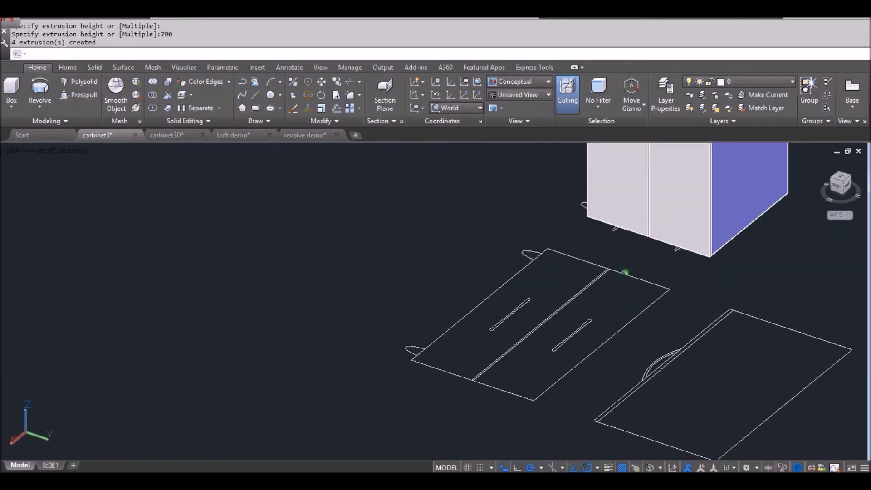
{"action": "middle_click_drag", "start_coordinate": [625, 272], "coordinate": [452, 430], "text": "shift"}
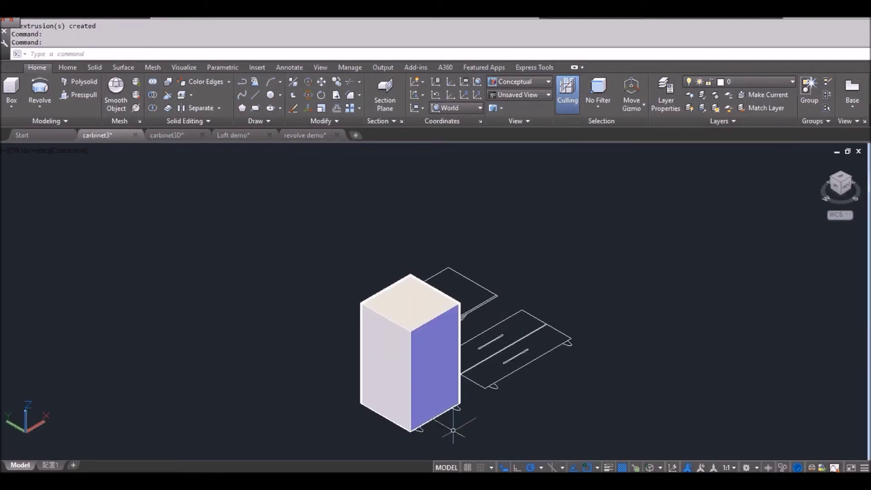
Zoom to the foot arc and draw a straight line out from the curve's endpoint.
{"action": "scroll", "coordinate": [453, 430], "scroll_direction": "up", "scroll_amount": 5}
{"action": "scroll", "coordinate": [372, 356], "scroll_direction": "up", "scroll_amount": 3}
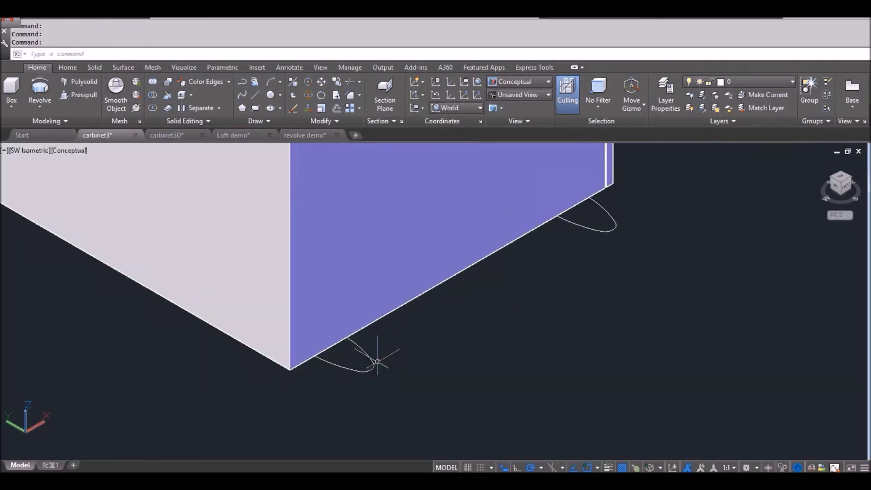
{"action": "scroll", "coordinate": [364, 362], "scroll_direction": "up", "scroll_amount": 2}
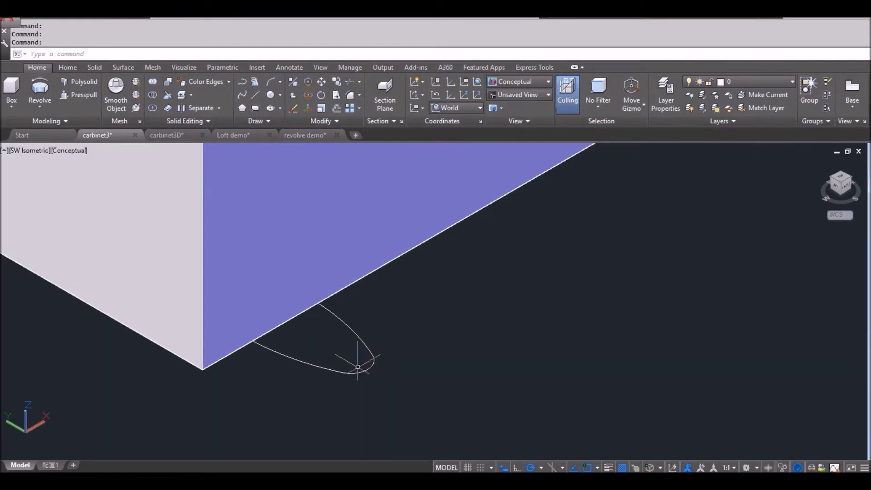
{"action": "left_click", "coordinate": [365, 373]}
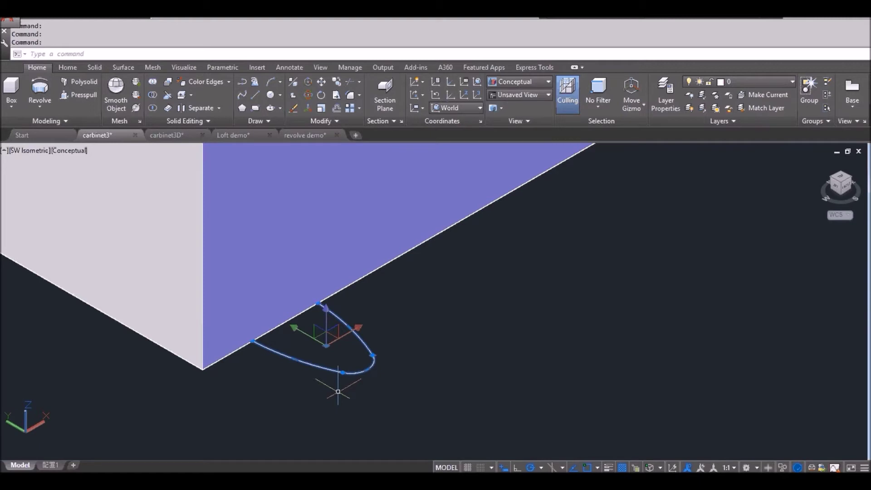
{"action": "key", "text": "Escape"}
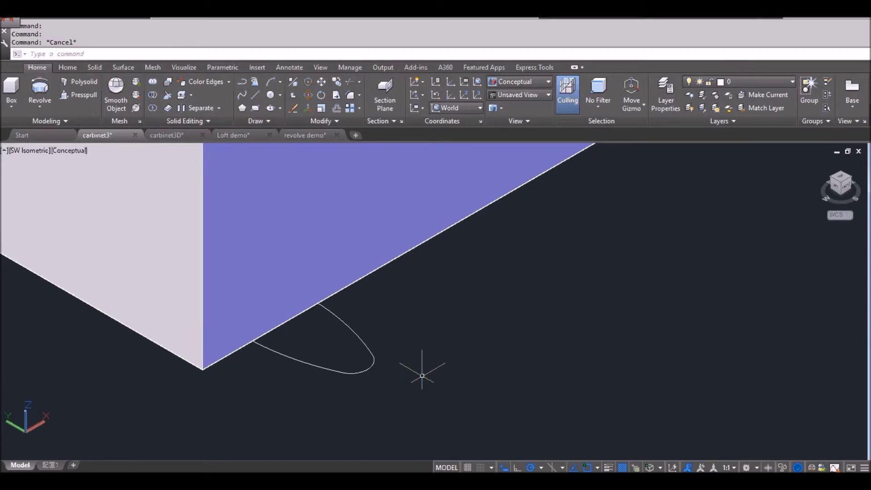
{"action": "type", "text": "l"}
{"action": "key", "text": "Return"}
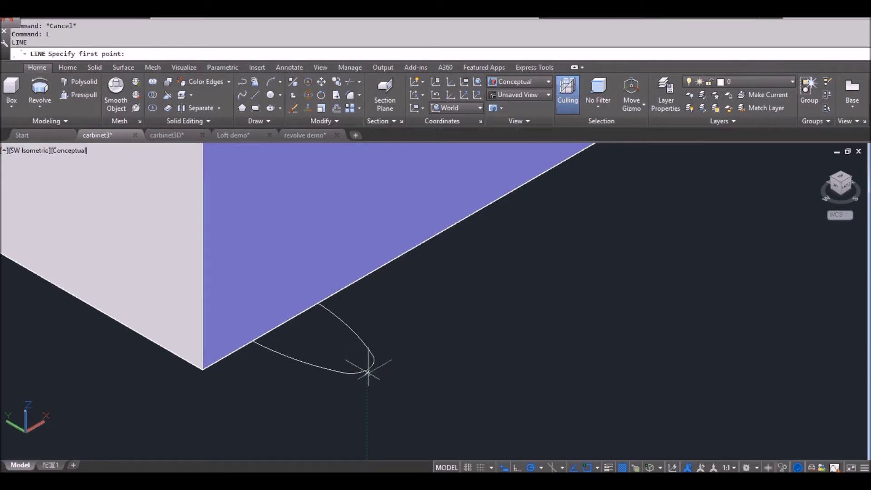
{"action": "left_click", "coordinate": [368, 373]}
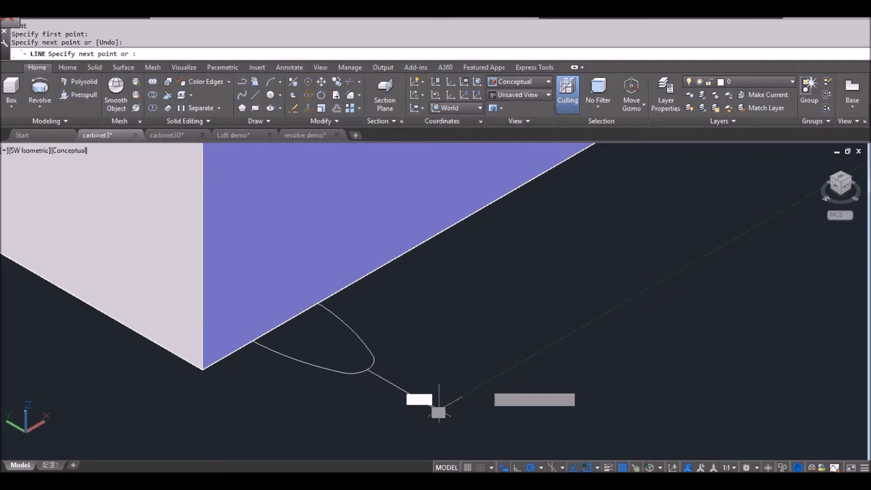
{"action": "left_click", "coordinate": [438, 410]}
{"action": "key", "text": "Return"}
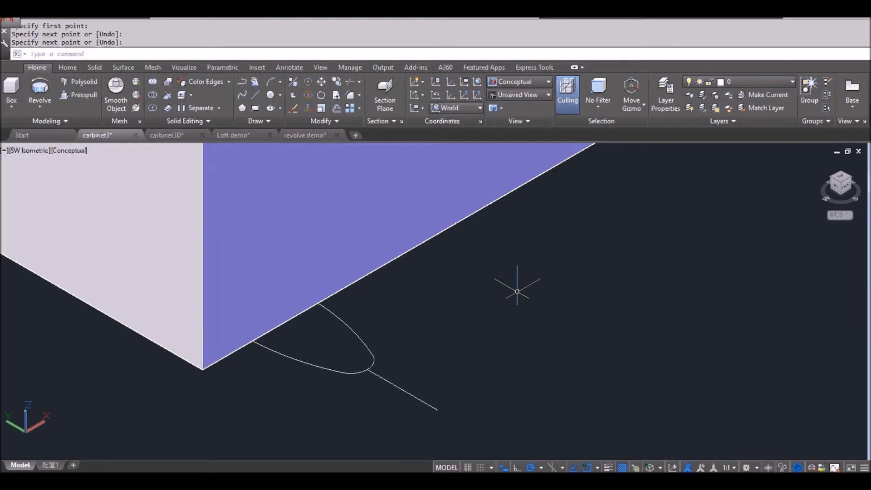
Start the Trim command (TR) again after cancelling a first attempt.
{"action": "type", "text": "tr"}
{"action": "key", "text": "Return"}
{"action": "key", "text": "Escape"}
{"action": "key", "text": "Escape"}
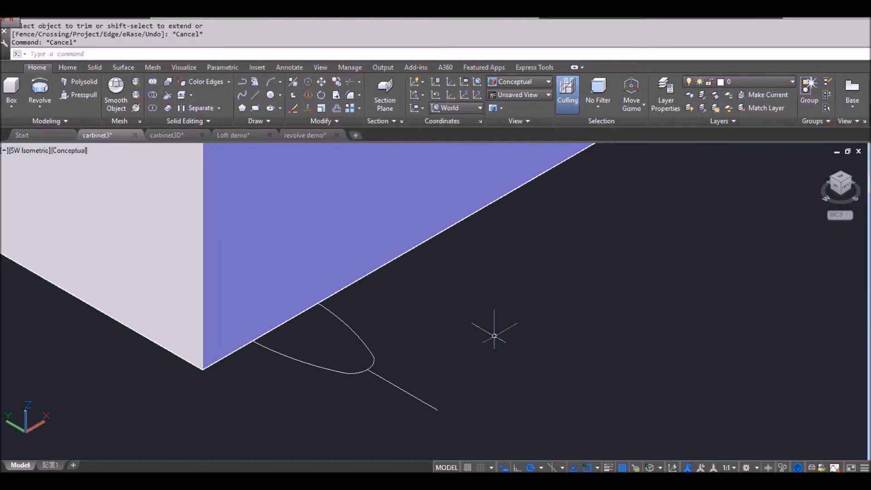
{"action": "type", "text": "TR"}
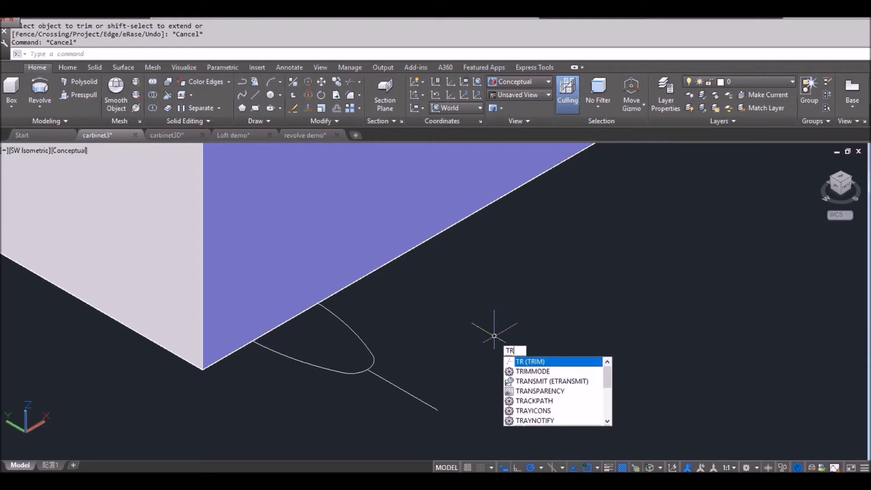
Trim the upper arc segment off the foot outline, using all objects as cutting edges.
{"action": "key", "text": "Return"}
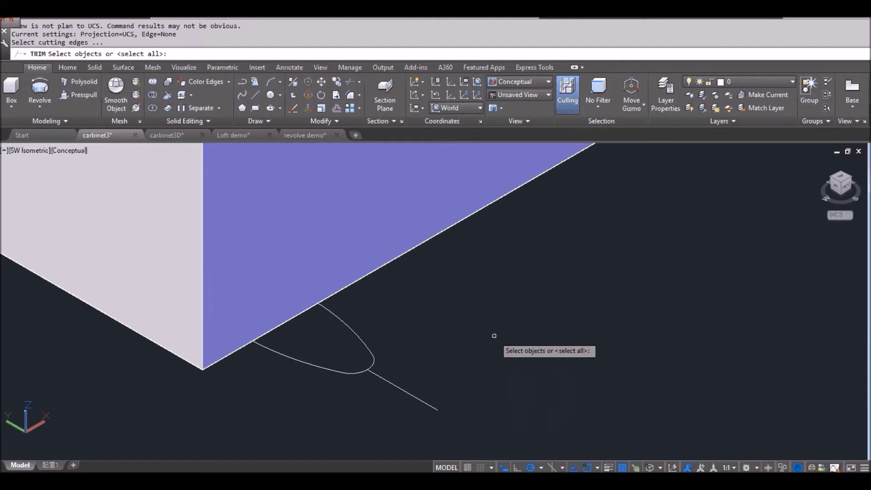
{"action": "key", "text": "Return"}
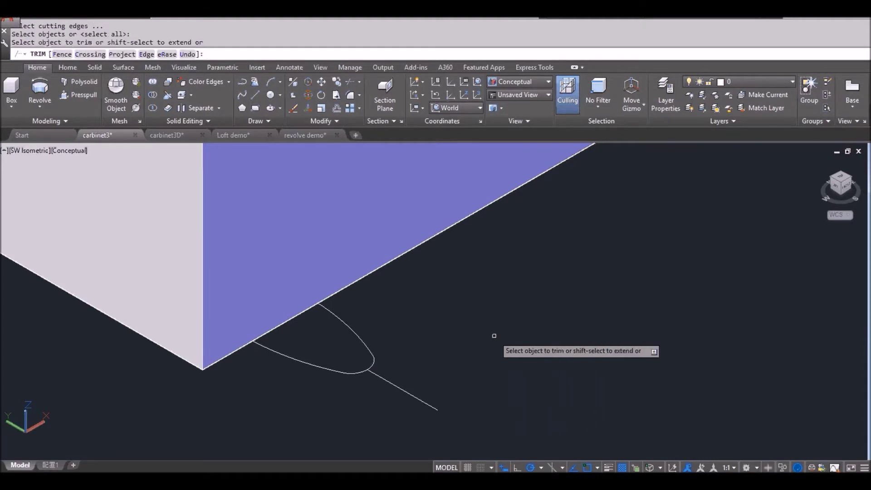
{"action": "left_click", "coordinate": [372, 351]}
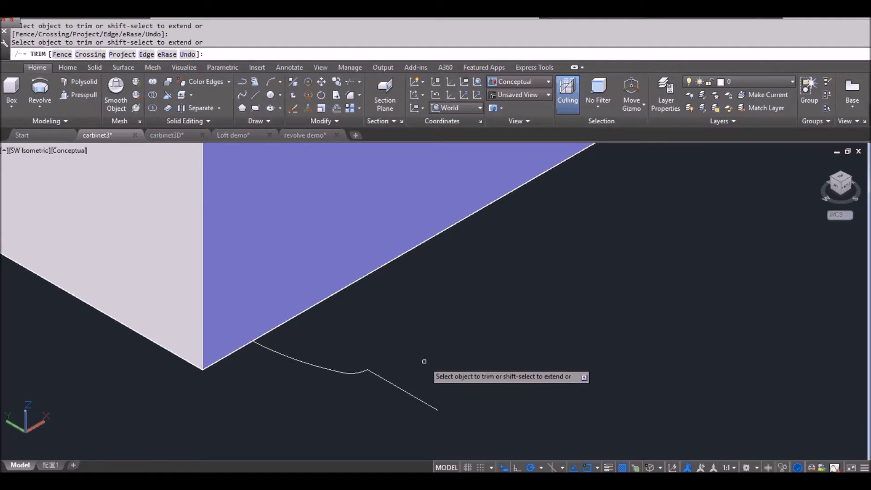
{"action": "key", "text": "Return"}
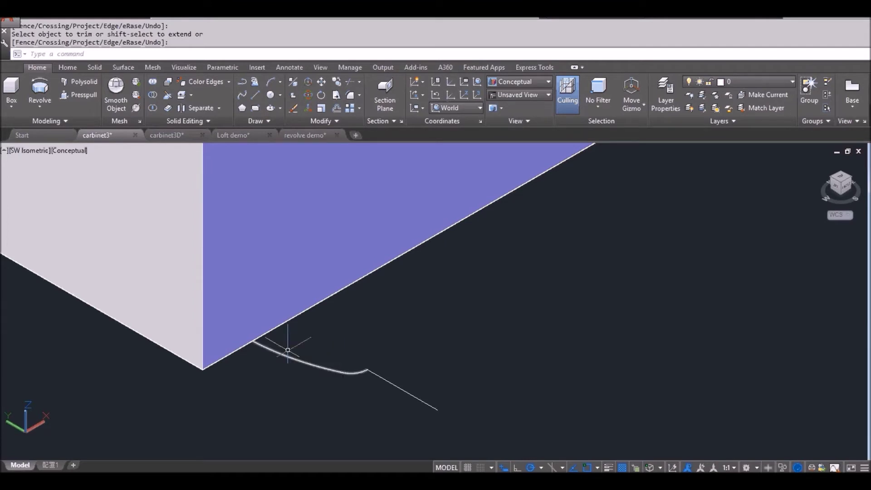
Revolve the foot curve 360° around the axis line into a bullet-shaped knob.
{"action": "left_click", "coordinate": [40, 90]}
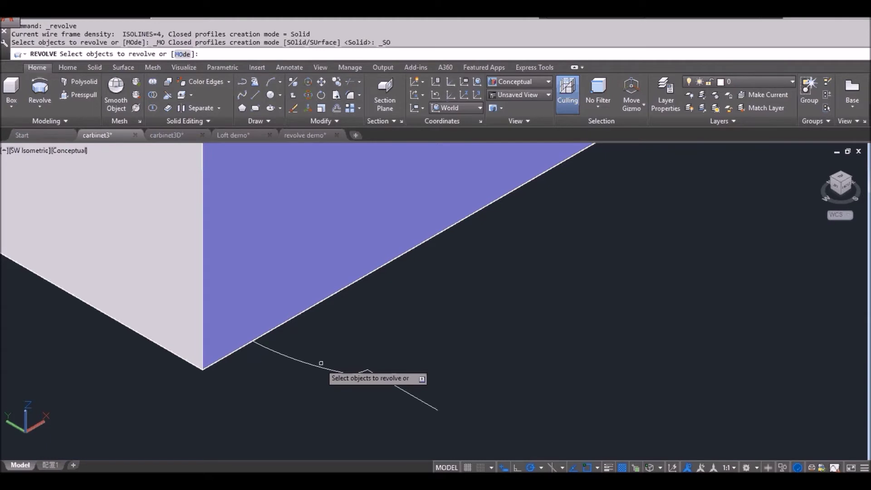
{"action": "left_click", "coordinate": [321, 363]}
{"action": "key", "text": "Return"}
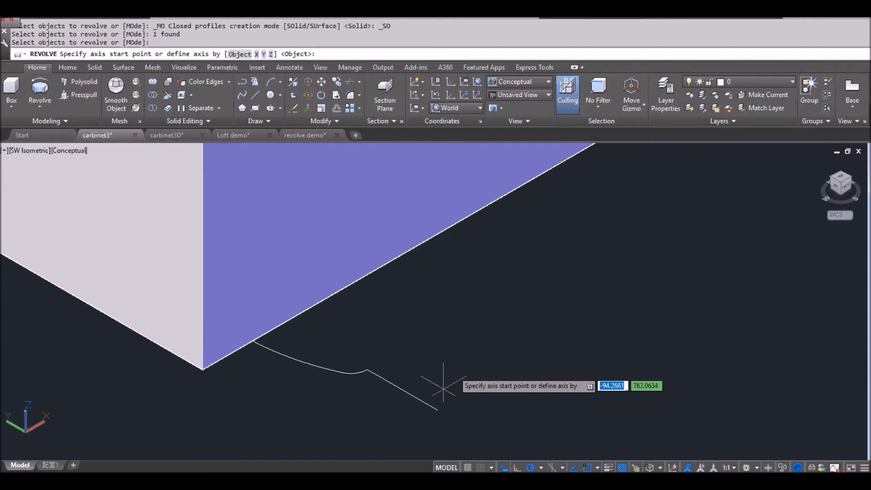
{"action": "left_click", "coordinate": [438, 410]}
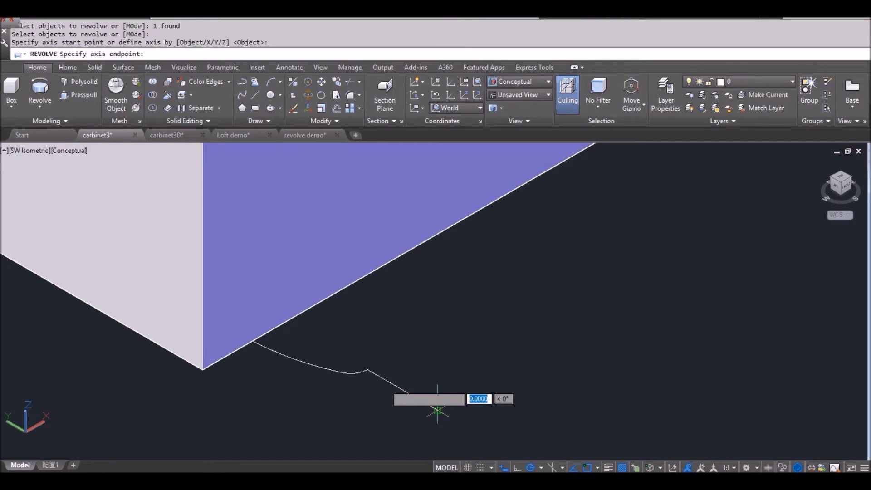
{"action": "left_click", "coordinate": [353, 361]}
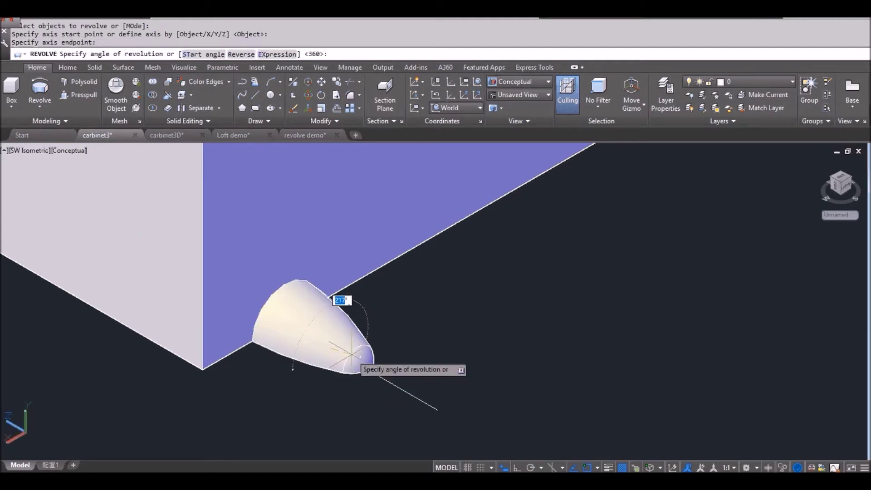
{"action": "key", "text": "Return"}
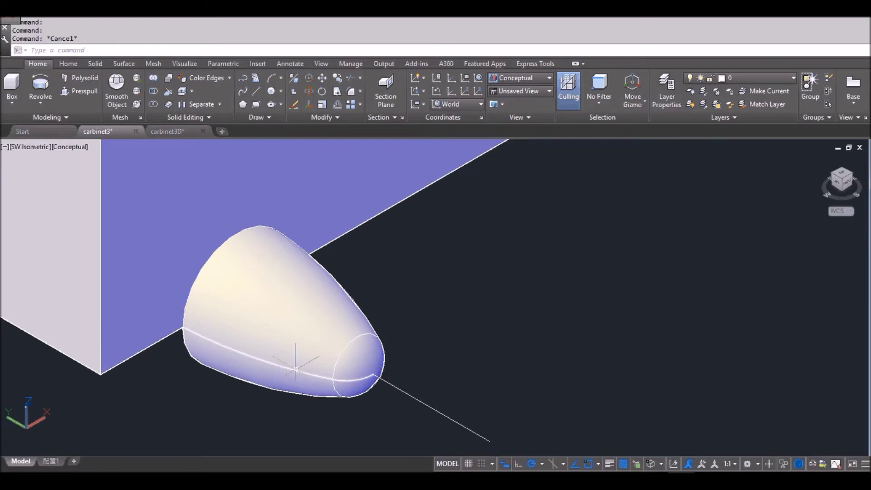
{"action": "mouse_move", "coordinate": [279, 364]}
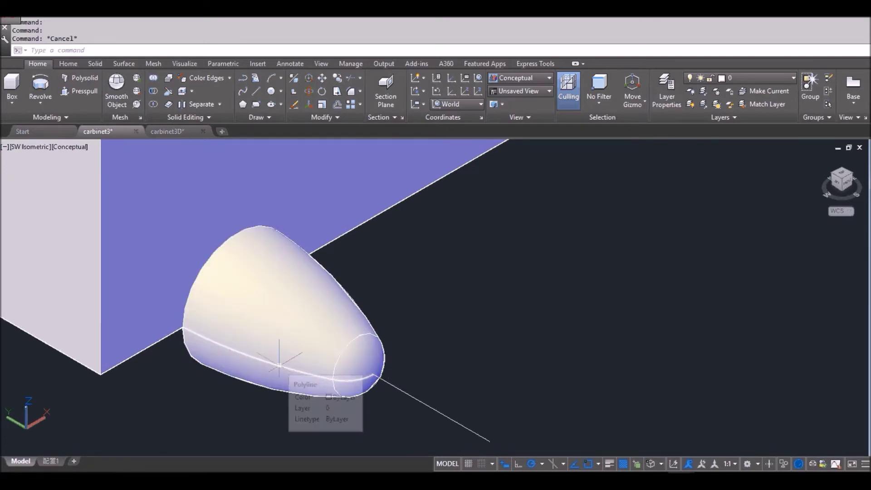
{"action": "left_click", "coordinate": [279, 364]}
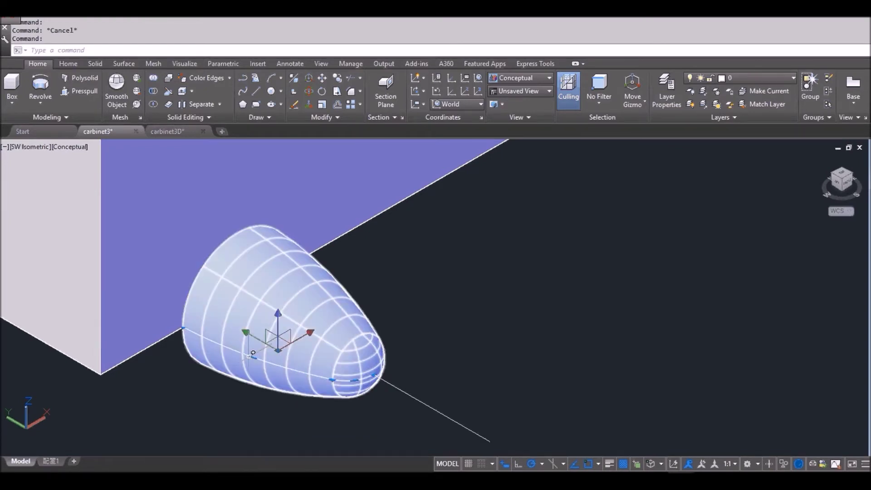
{"action": "mouse_move", "coordinate": [253, 357]}
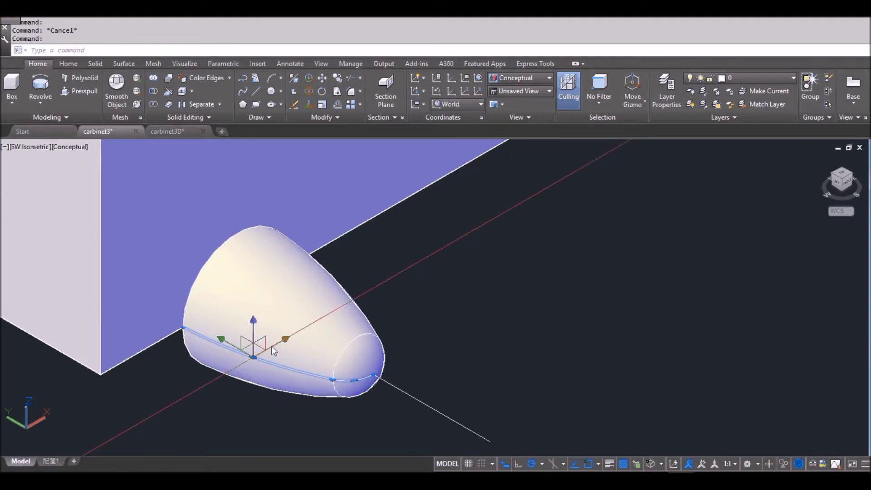
{"action": "left_click", "coordinate": [254, 357]}
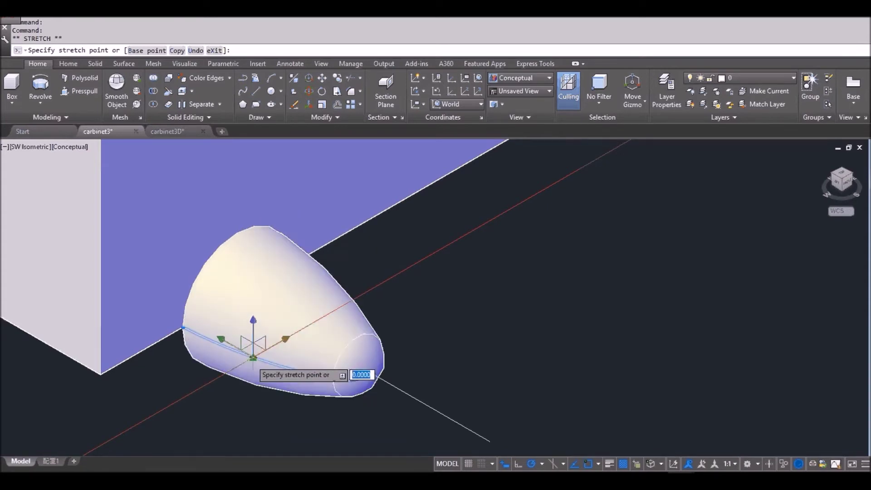
{"action": "key", "text": "Escape"}
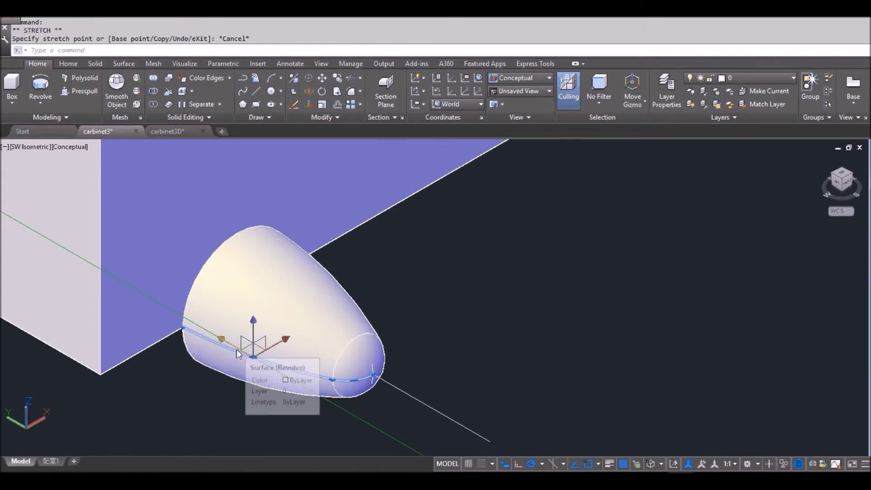
{"action": "left_click", "coordinate": [253, 357]}
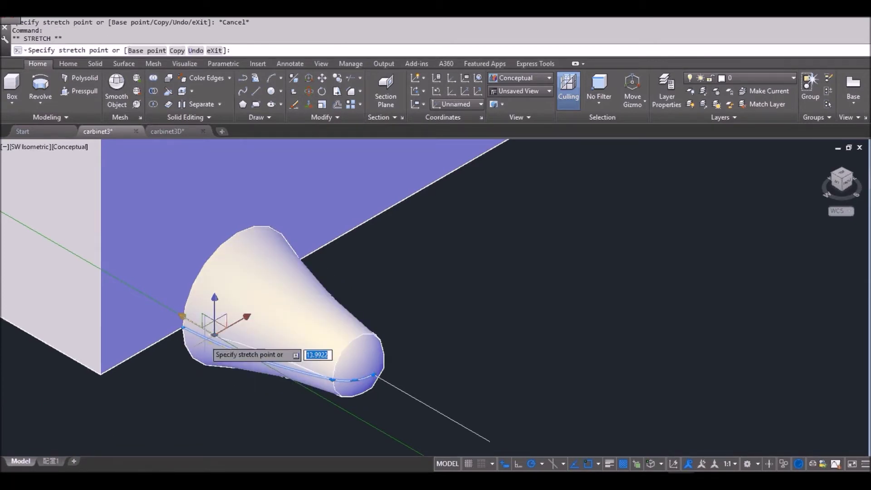
{"action": "key", "text": "Escape"}
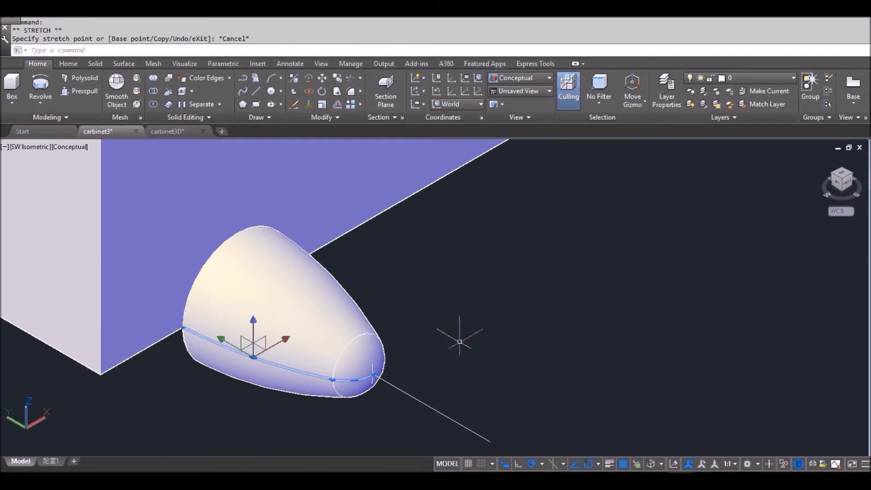
{"action": "key", "text": "Escape"}
{"action": "key", "text": "Escape"}
{"action": "key", "text": "Escape"}
{"action": "scroll", "coordinate": [460, 341], "scroll_direction": "down", "scroll_amount": 5}
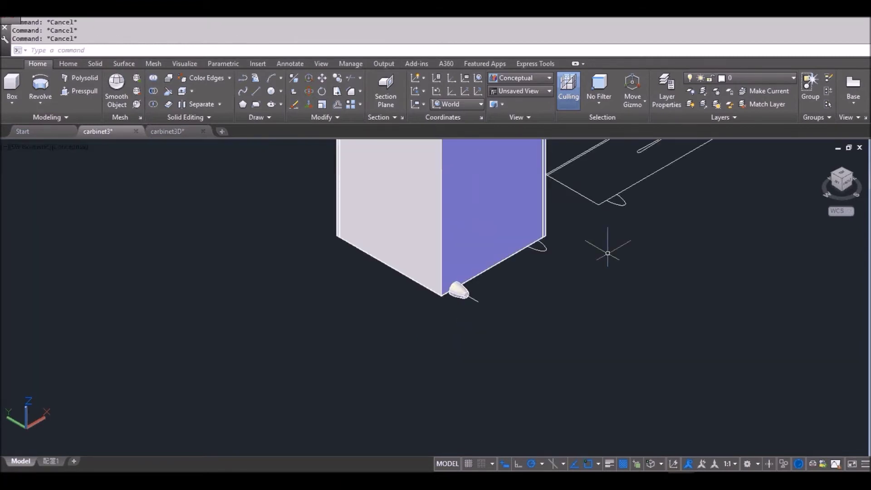
Measure between two panel-corner points with DI: 64.0312 (Delta X 50, Delta Y -40).
{"action": "scroll", "coordinate": [608, 254], "scroll_direction": "up", "scroll_amount": 3}
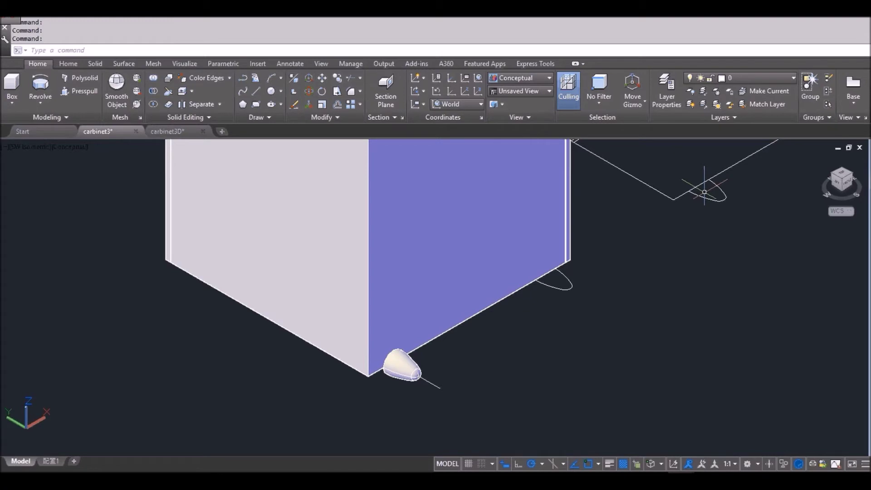
{"action": "middle_click_drag", "start_coordinate": [704, 192], "coordinate": [649, 220]}
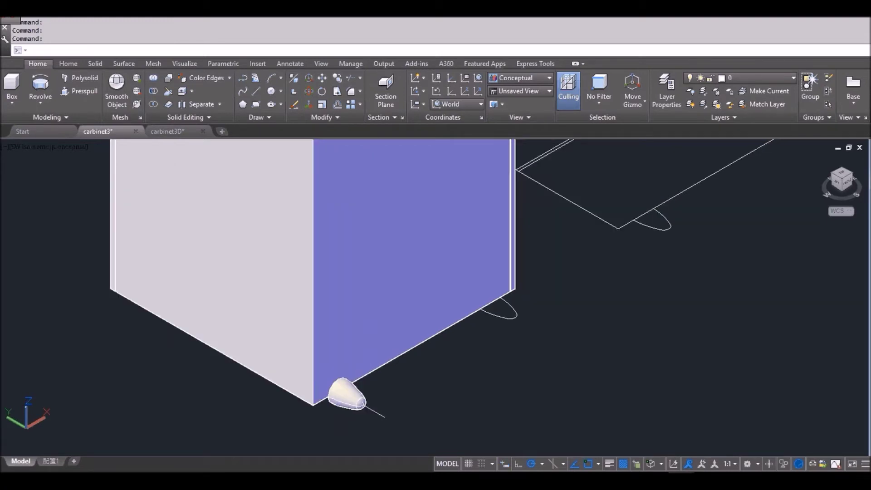
{"action": "key", "text": "Escape"}
{"action": "type", "text": "di"}
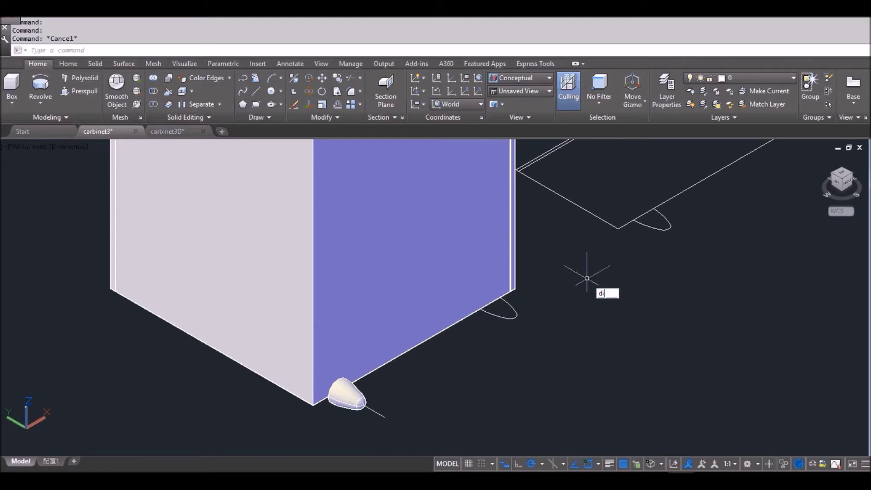
{"action": "key", "text": "Return"}
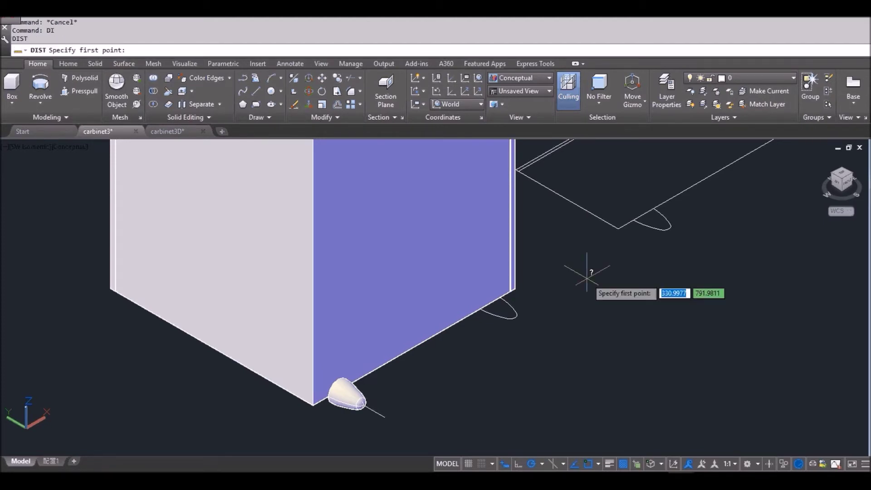
{"action": "left_click", "coordinate": [618, 228]}
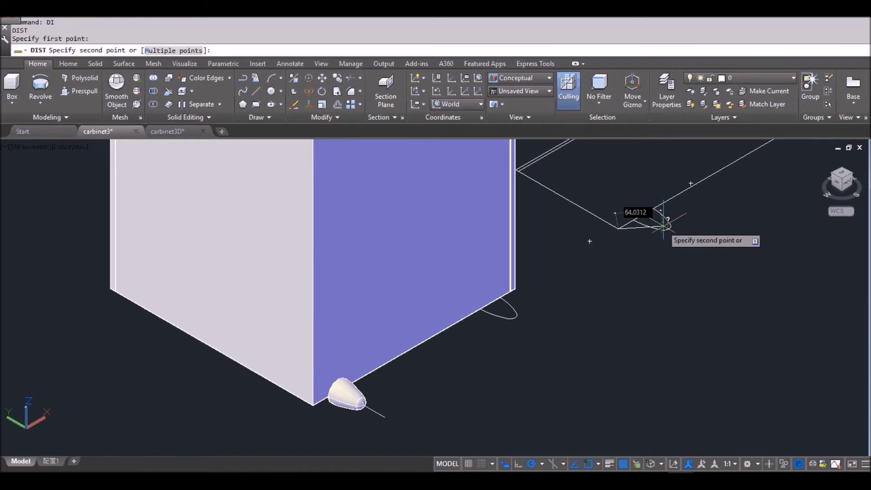
{"action": "left_click", "coordinate": [663, 225]}
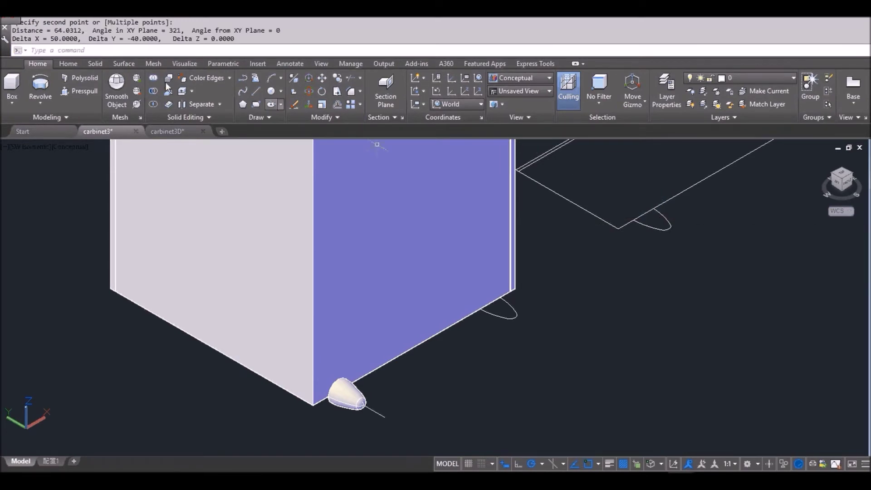
{"action": "left_click_drag", "start_coordinate": [50, 39], "coordinate": [83, 38]}
{"action": "key", "text": "ctrl+c"}
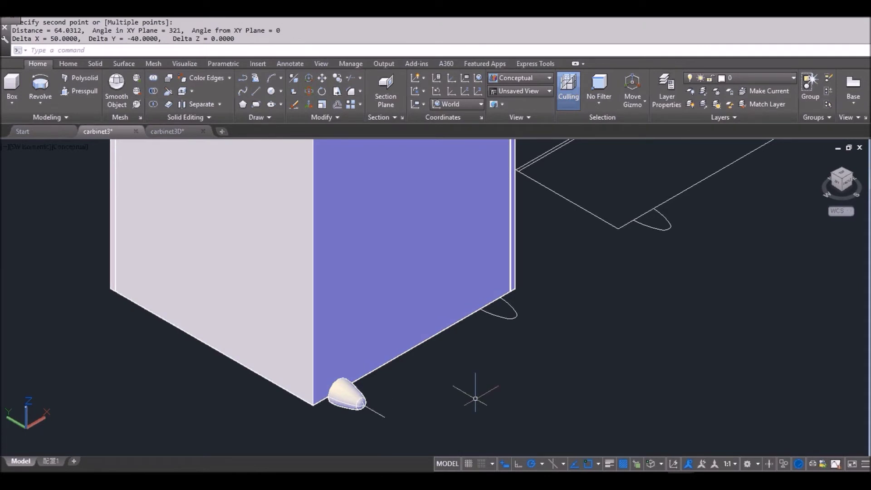
{"action": "type", "text": "m"}
{"action": "key", "text": "Return"}
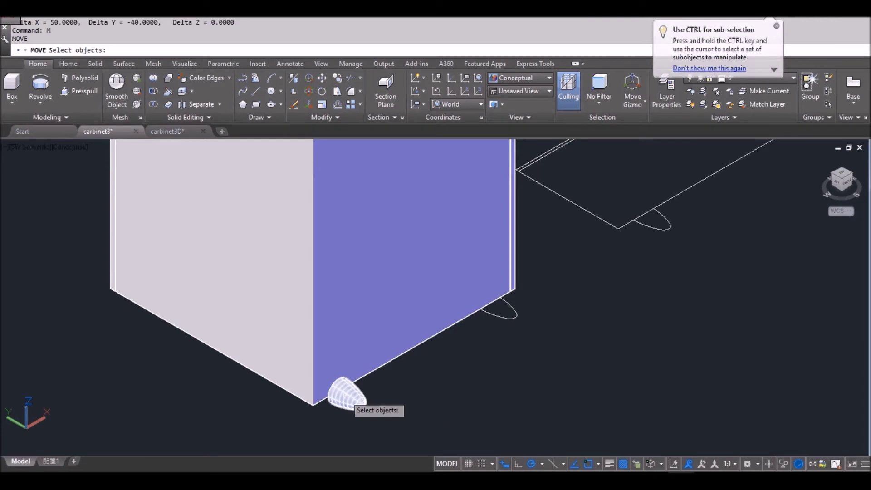
Move the knob 0,0,50 onto the blue front face, accepting the loss of surface associativity.
{"action": "left_click", "coordinate": [345, 395]}
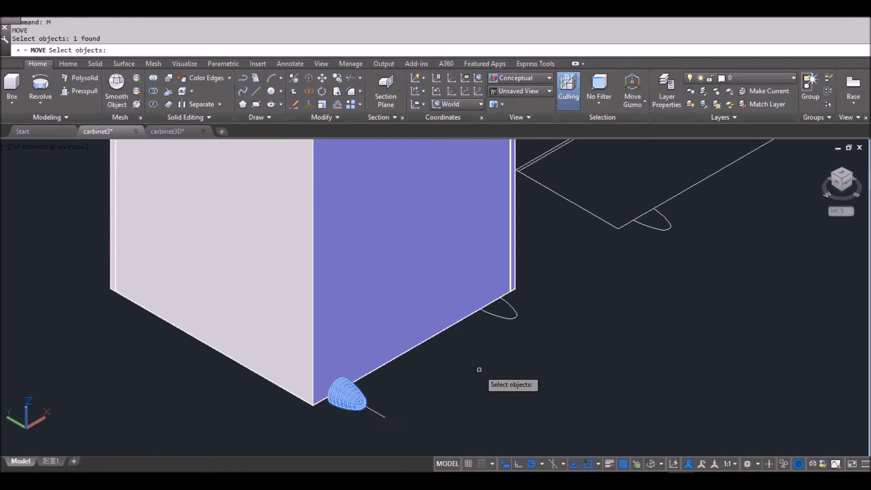
{"action": "key", "text": "Return"}
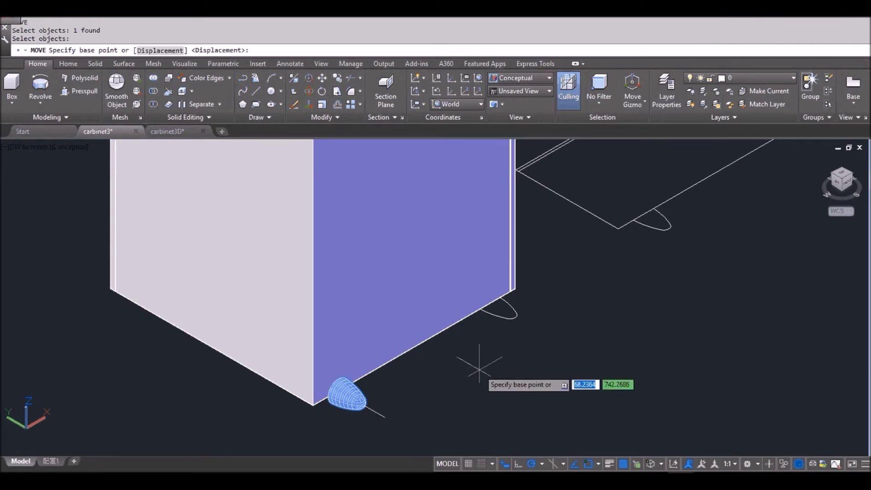
{"action": "type", "text": "0"}
{"action": "key", "text": "Tab"}
{"action": "type", "text": "0"}
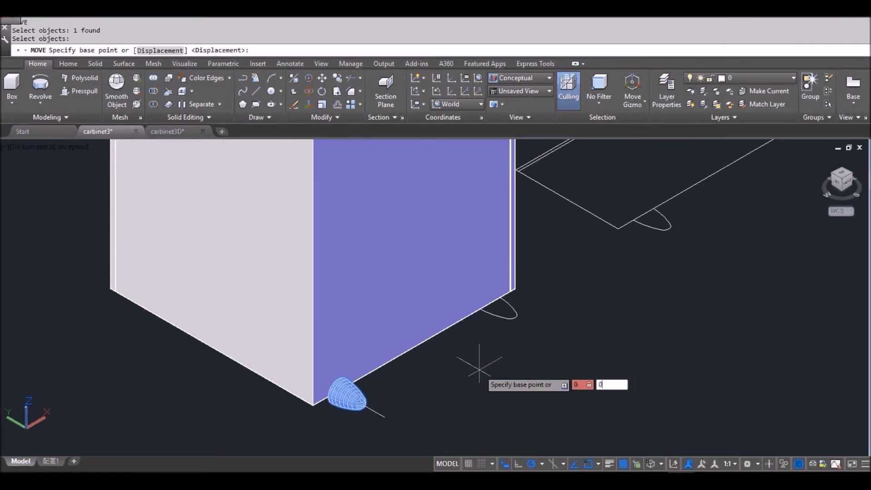
{"action": "key", "text": "Tab"}
{"action": "type", "text": "50"}
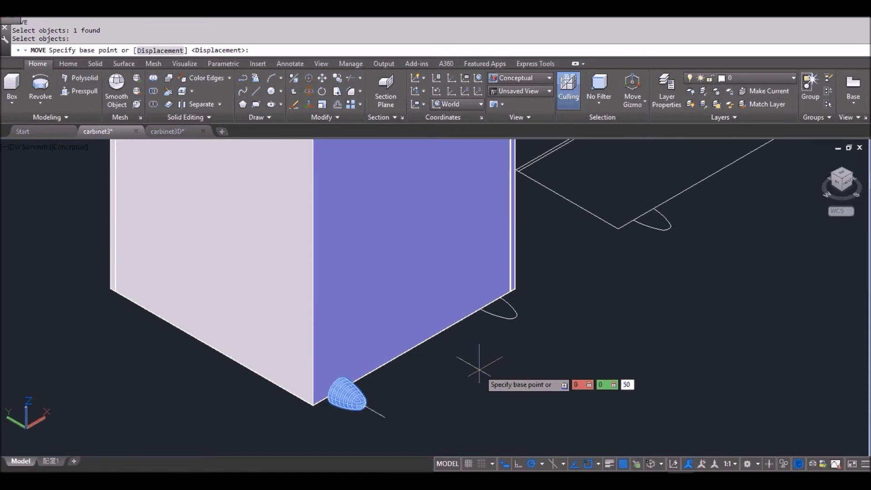
{"action": "key", "text": "Return"}
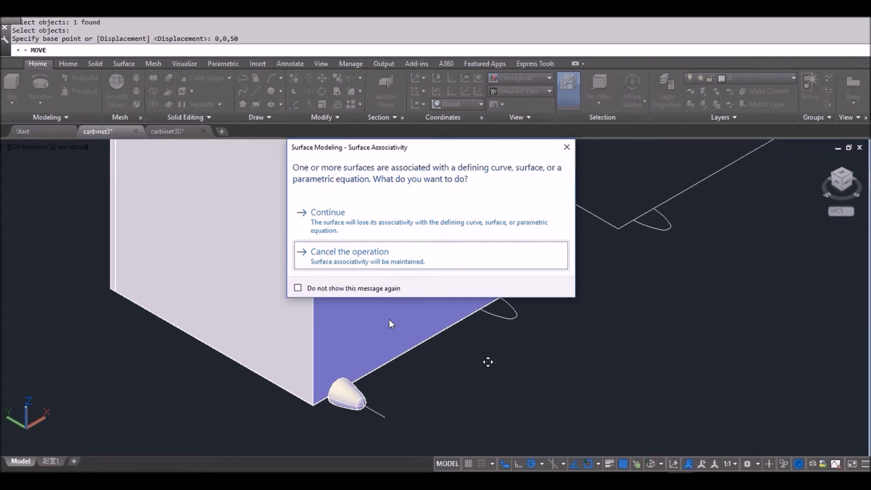
{"action": "left_click", "coordinate": [346, 221]}
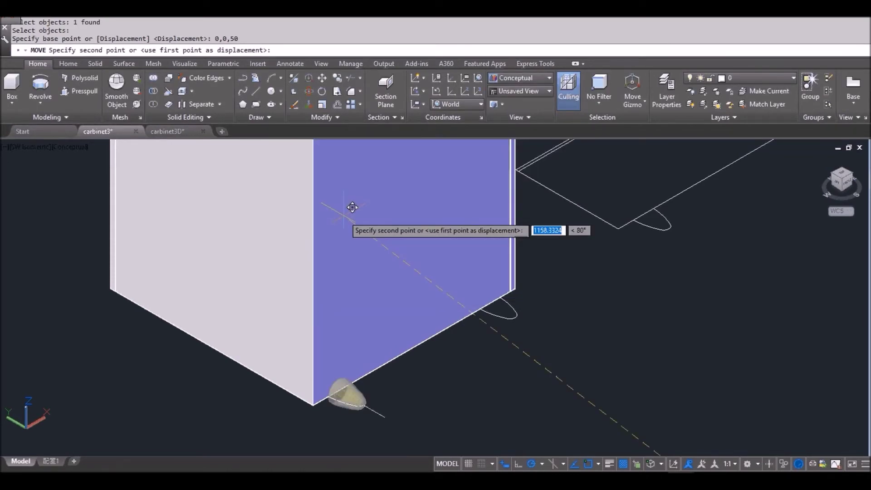
{"action": "key", "text": "Return"}
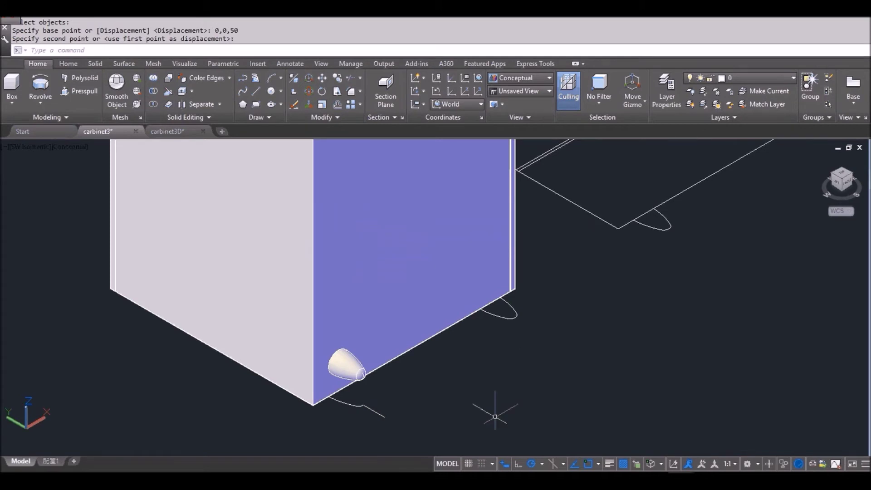
{"action": "scroll", "coordinate": [502, 379], "scroll_direction": "down", "scroll_amount": 2}
{"action": "scroll", "coordinate": [484, 382], "scroll_direction": "up", "scroll_amount": 2}
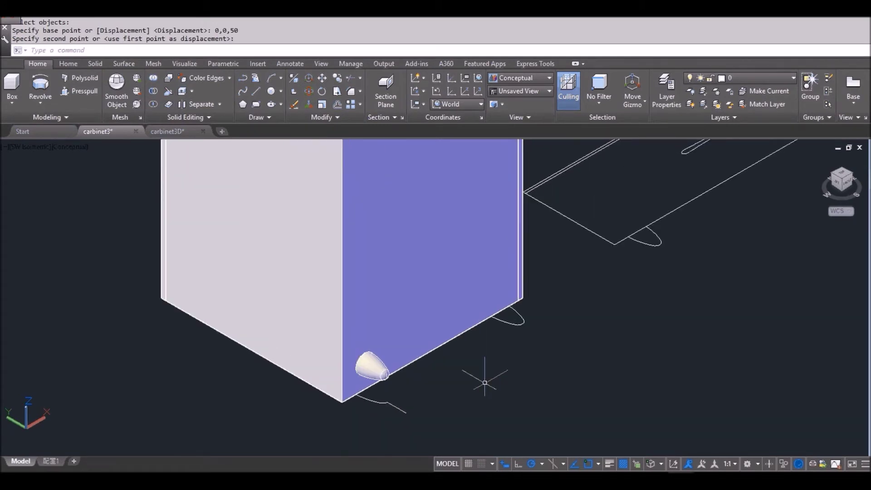
Copy the knob from its base point to the opposite bottom corner of the side panel.
{"action": "type", "text": "co"}
{"action": "key", "text": "Return"}
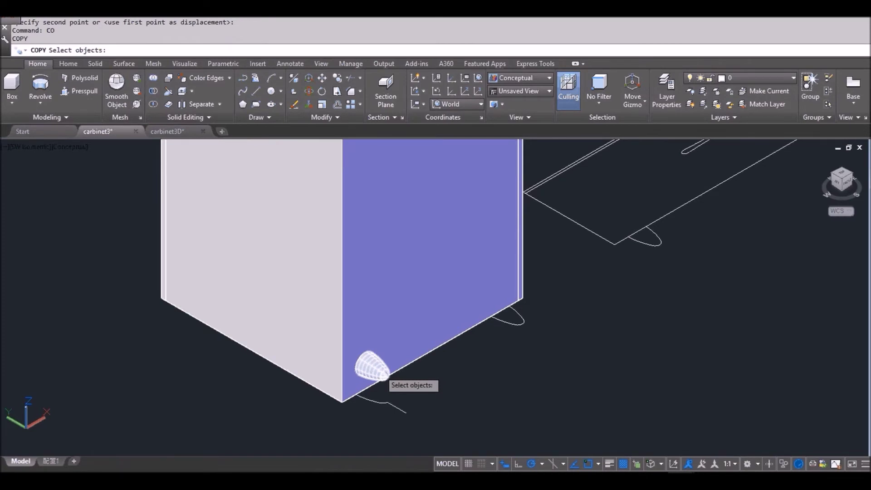
{"action": "left_click", "coordinate": [380, 375]}
{"action": "key", "text": "Return"}
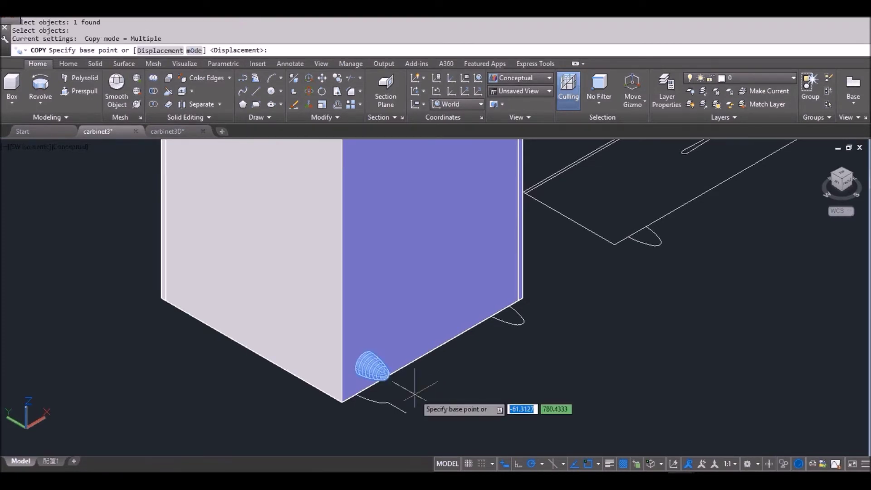
{"action": "scroll", "coordinate": [415, 394], "scroll_direction": "up", "scroll_amount": 2}
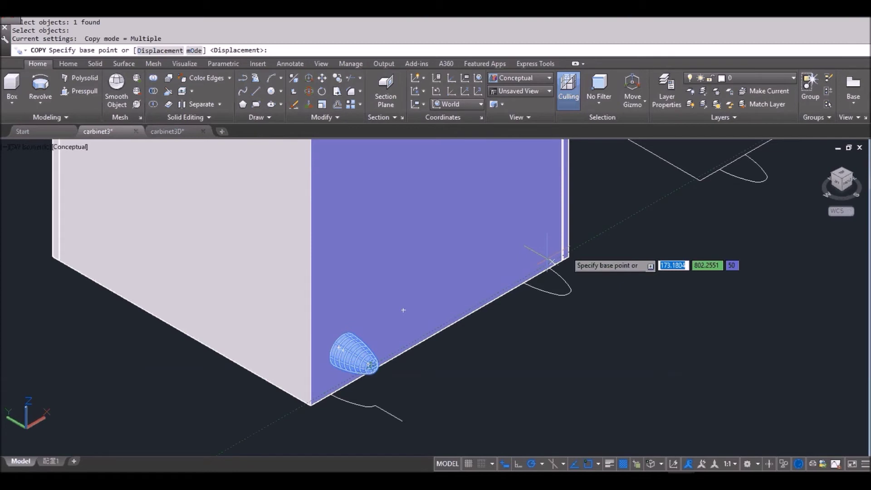
{"action": "left_click", "coordinate": [370, 407]}
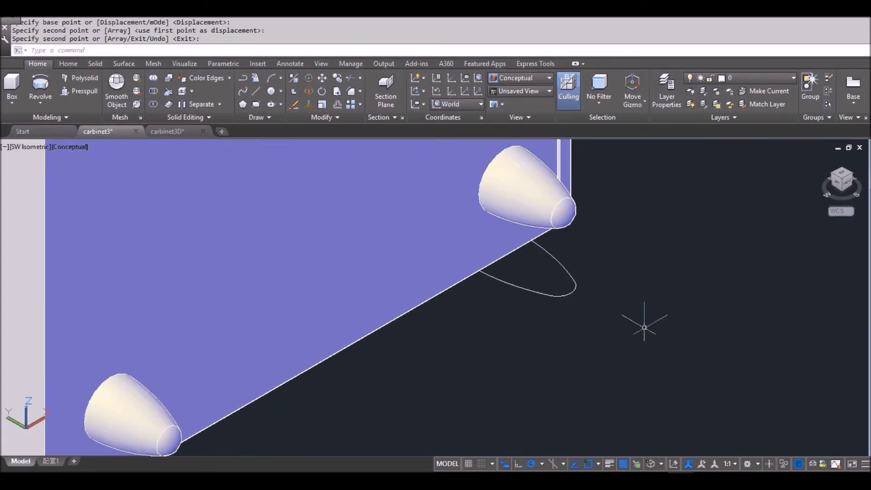
{"action": "scroll", "coordinate": [645, 327], "scroll_direction": "down", "scroll_amount": 10}
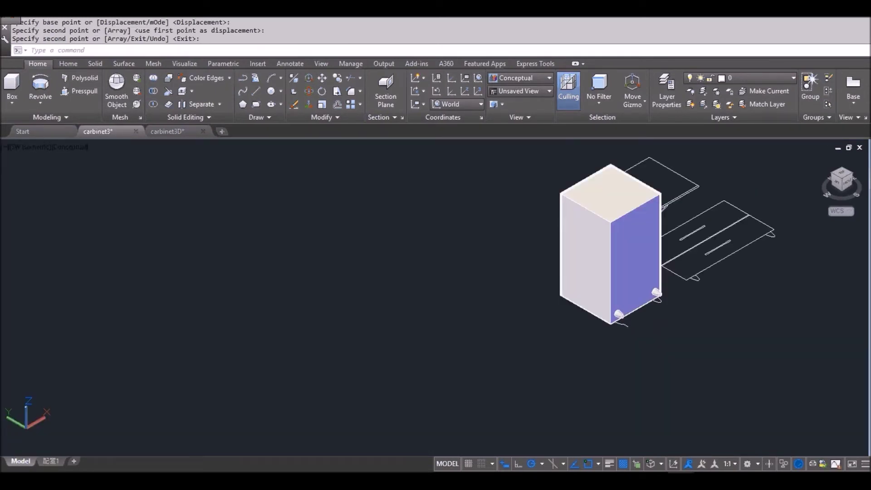
{"action": "scroll", "coordinate": [726, 299], "scroll_direction": "up", "scroll_amount": 4}
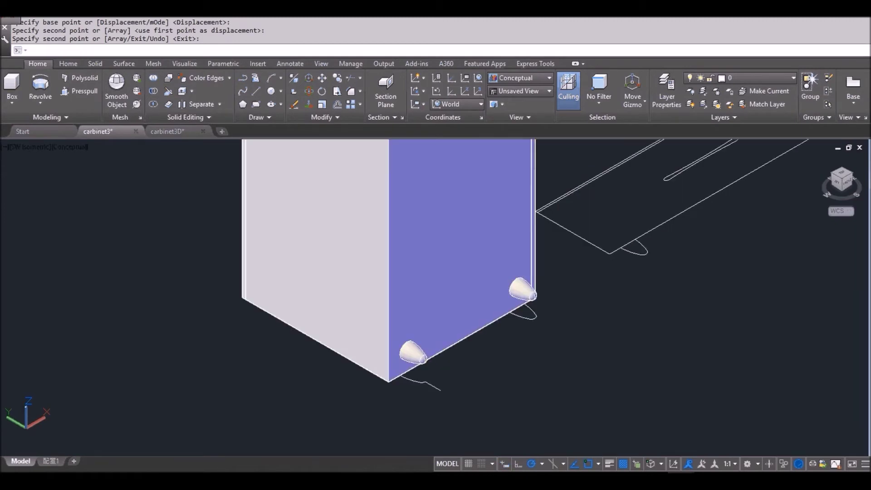
{"action": "scroll", "coordinate": [408, 272], "scroll_direction": "down", "scroll_amount": 1}
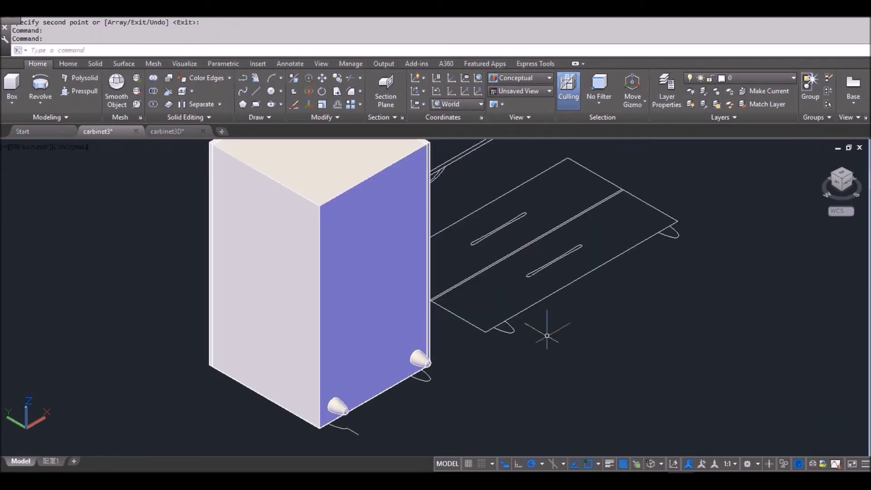
Measure the side panel edge with DIST to confirm its 600 height.
{"action": "type", "text": "di"}
{"action": "key", "text": "Return"}
{"action": "left_click", "coordinate": [487, 331]}
{"action": "left_click", "coordinate": [676, 222]}
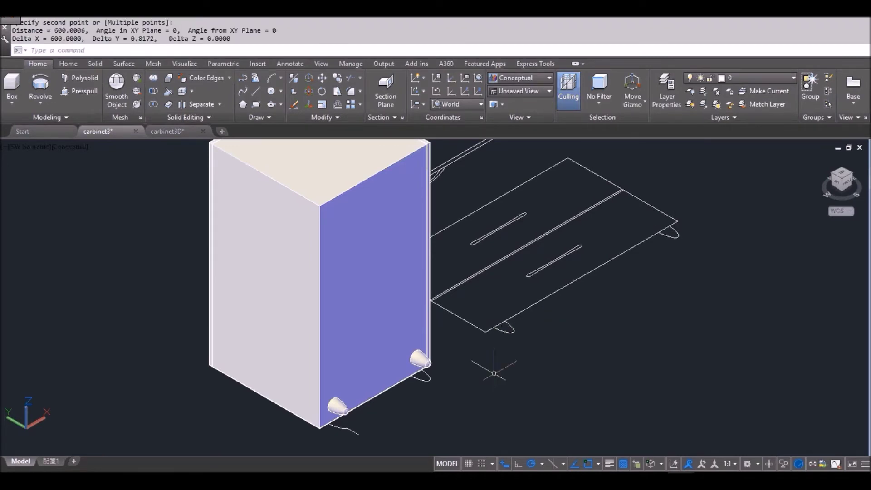
{"action": "key", "text": "Escape"}
Copy both bottom knobs with displacement 0,0,600 to the top corners.
{"action": "type", "text": "co"}
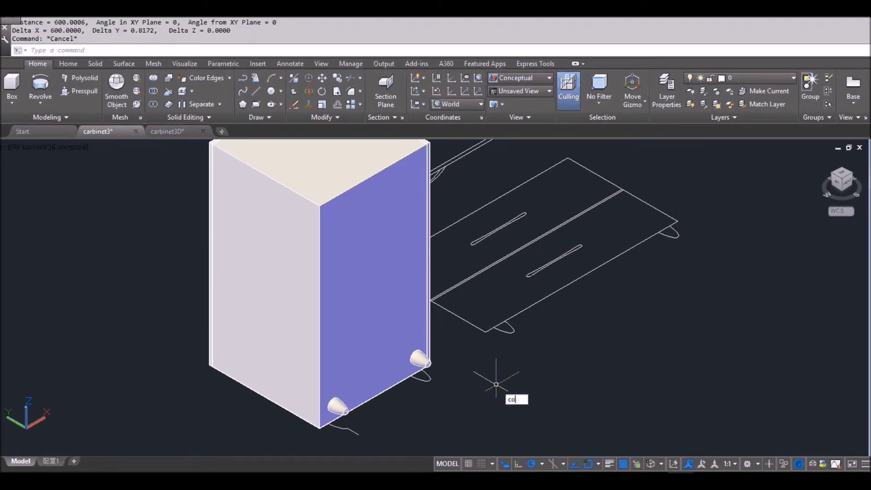
{"action": "key", "text": "Return"}
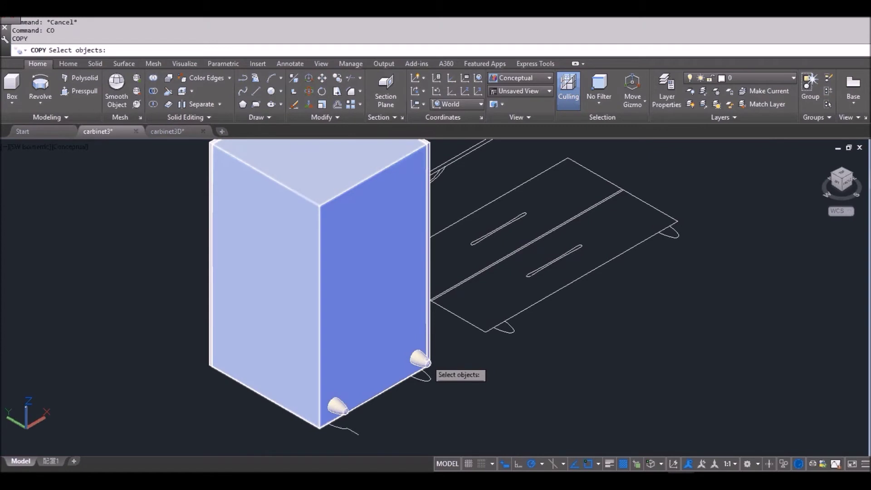
{"action": "left_click", "coordinate": [422, 361]}
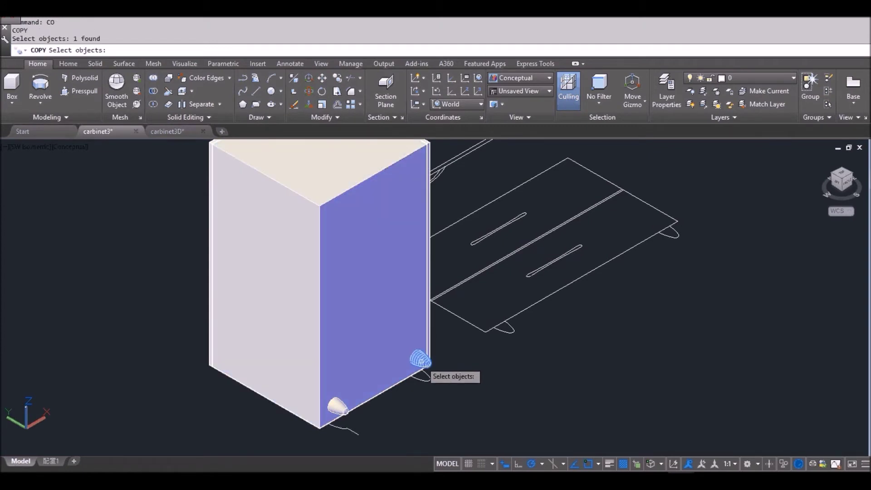
{"action": "left_click", "coordinate": [341, 406]}
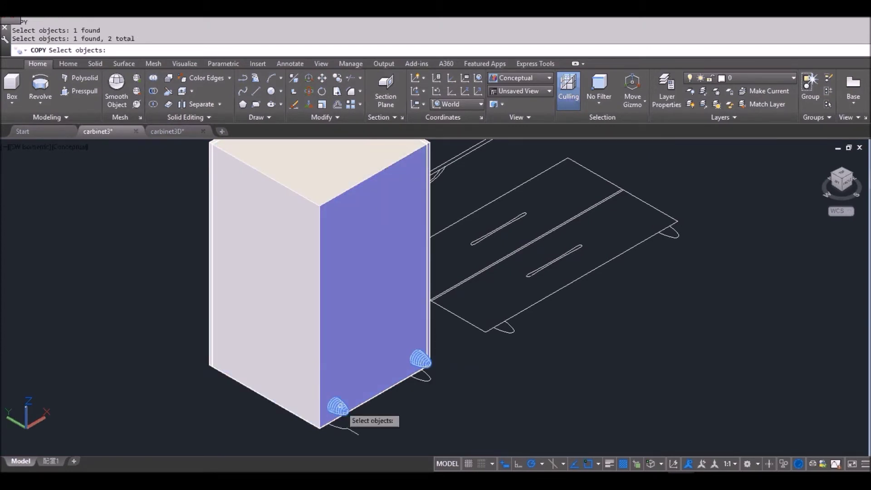
{"action": "key", "text": "Return"}
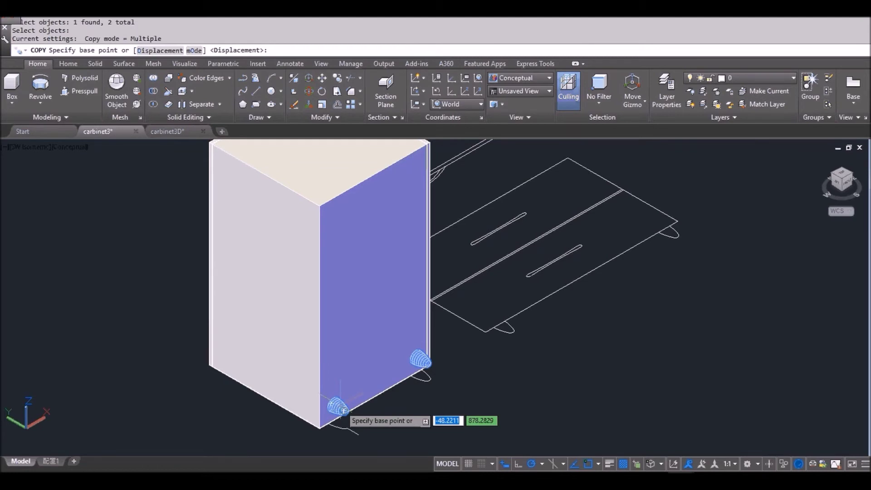
{"action": "type", "text": "0,0,600"}
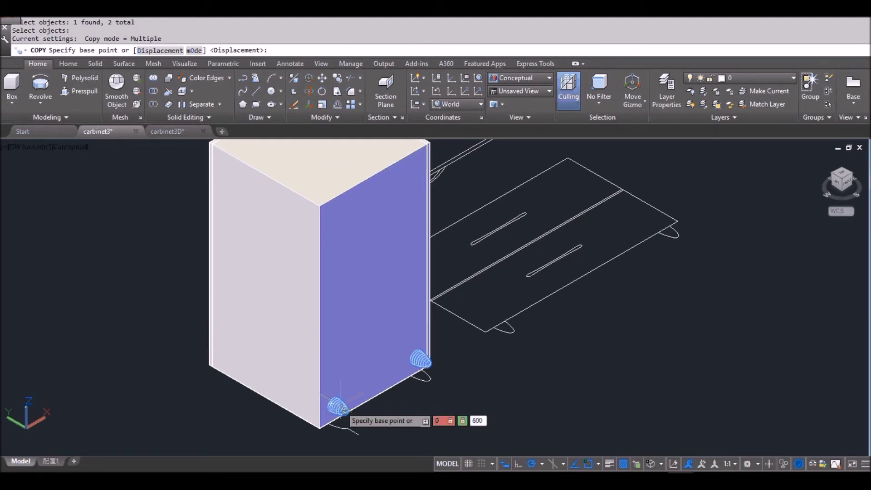
{"action": "key", "text": "Return"}
{"action": "key", "text": "Return"}
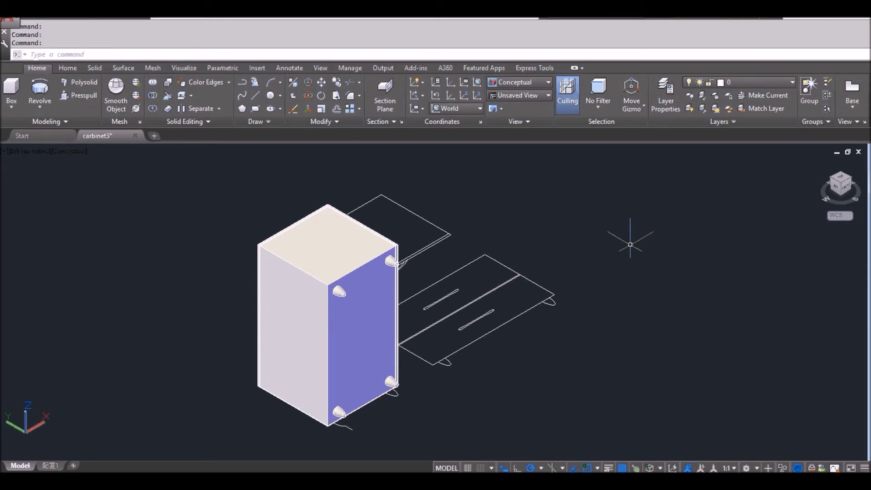
Switch to top plan view and draw a center ellipse at the handle's left end, minor axis 5.
{"action": "type", "text": "PLAN"}
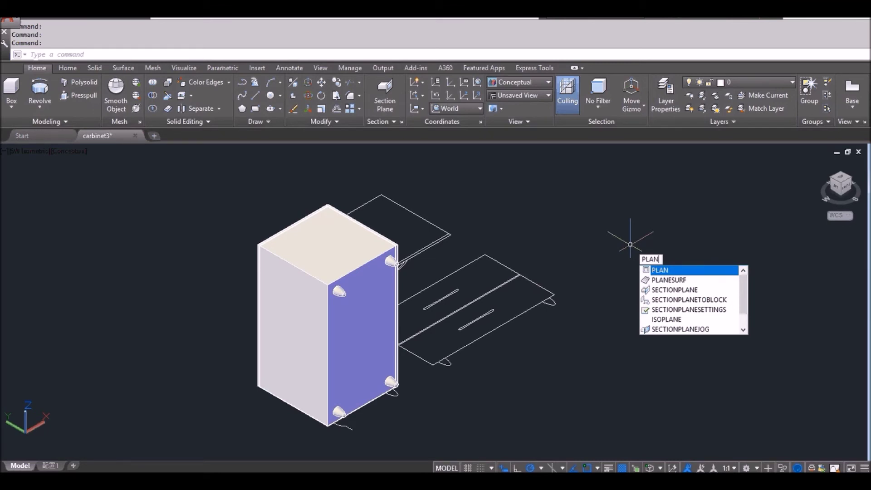
{"action": "key", "text": "Return"}
{"action": "key", "text": "Return"}
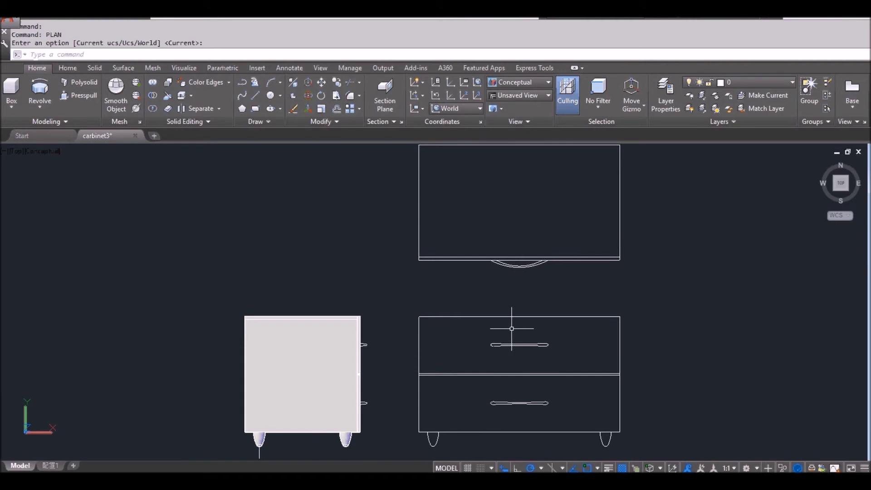
{"action": "scroll", "coordinate": [549, 340], "scroll_direction": "up", "scroll_amount": 3}
{"action": "left_click", "coordinate": [270, 108]}
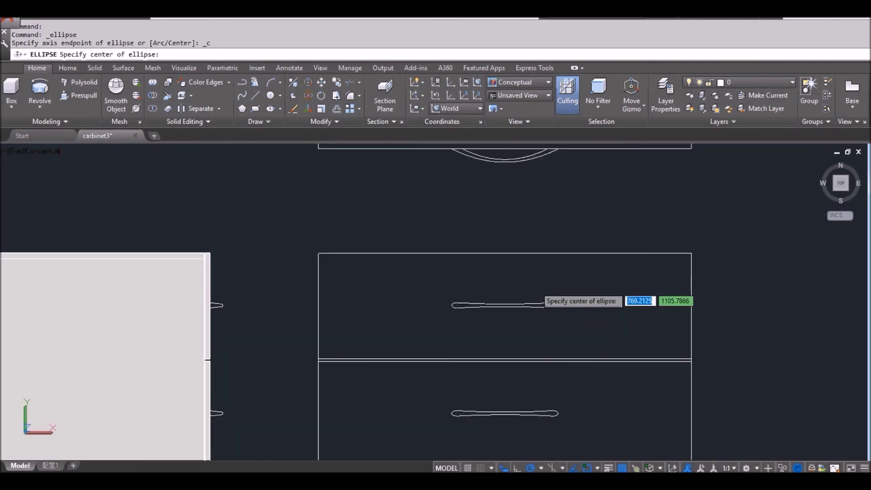
{"action": "scroll", "coordinate": [542, 304], "scroll_direction": "up", "scroll_amount": 3}
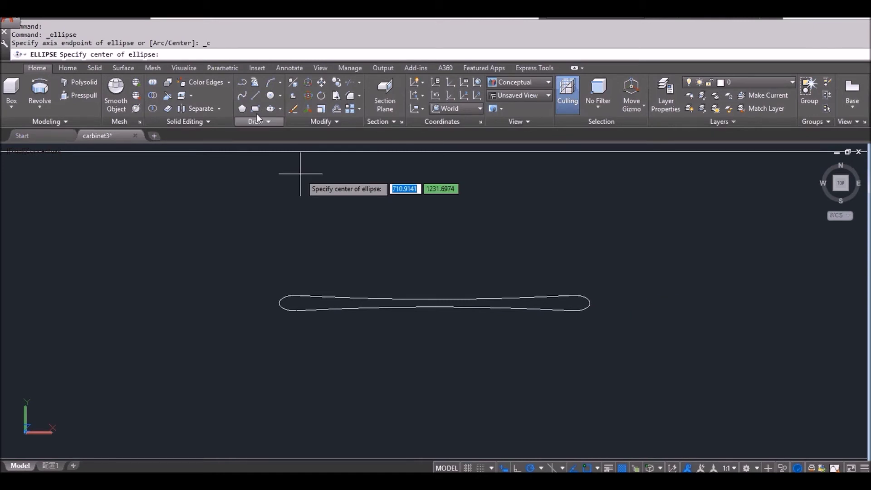
{"action": "left_click", "coordinate": [280, 110]}
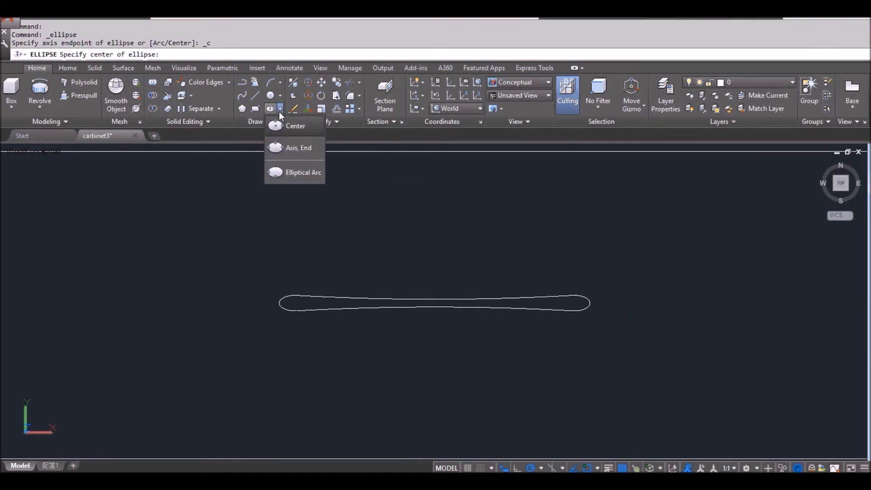
{"action": "key", "text": "Escape"}
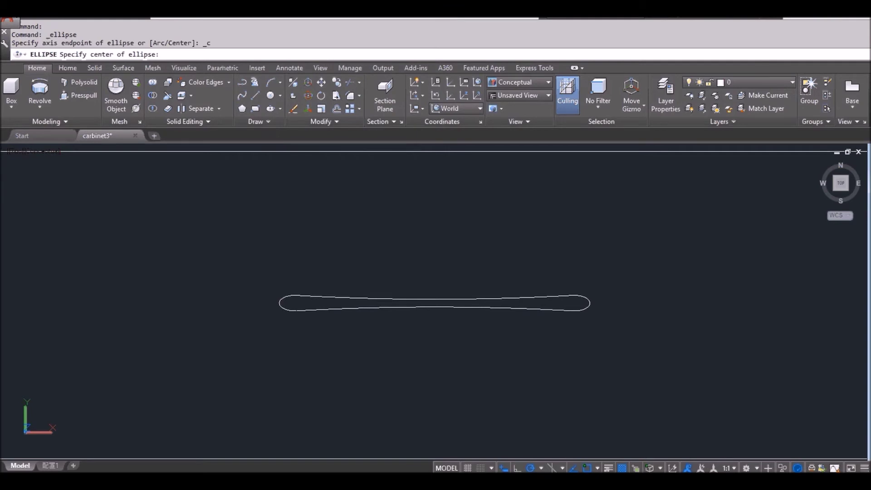
{"action": "scroll", "coordinate": [307, 299], "scroll_direction": "up", "scroll_amount": 3}
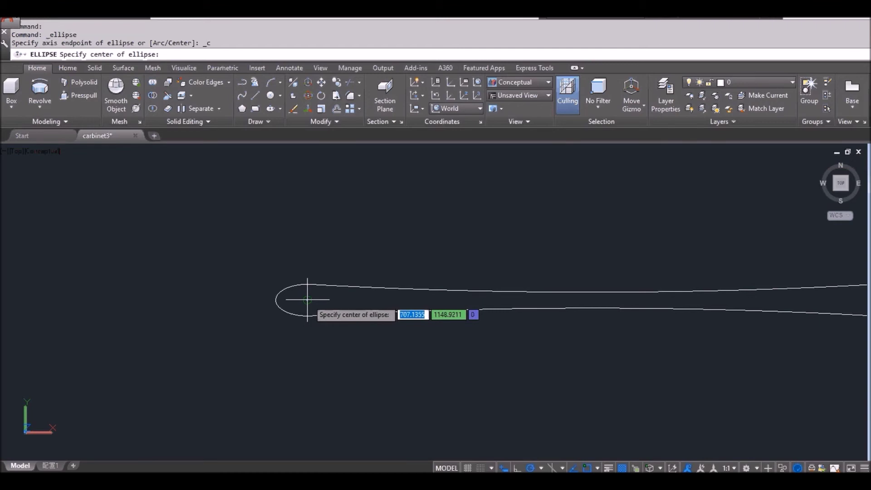
{"action": "left_click", "coordinate": [308, 300]}
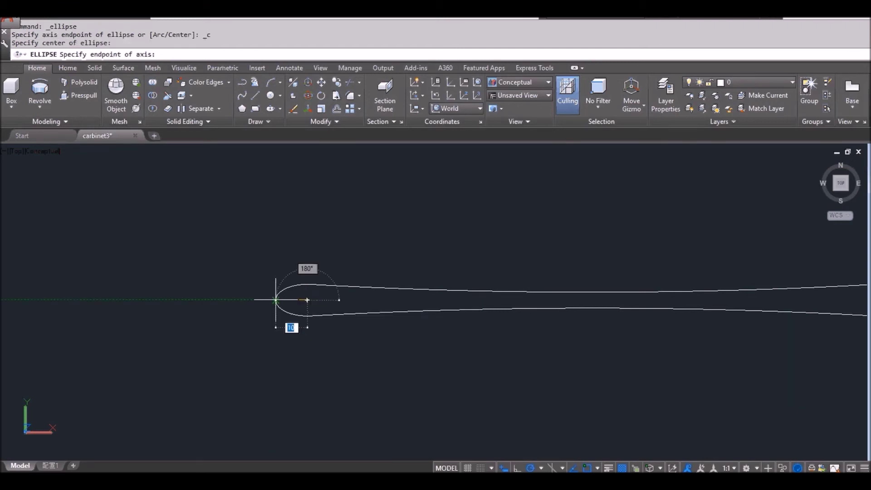
{"action": "left_click", "coordinate": [276, 299]}
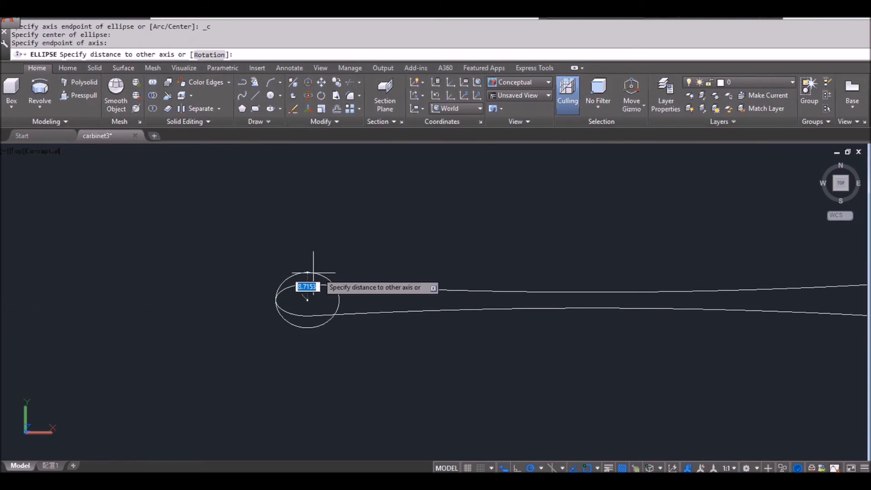
{"action": "type", "text": "5"}
{"action": "key", "text": "Return"}
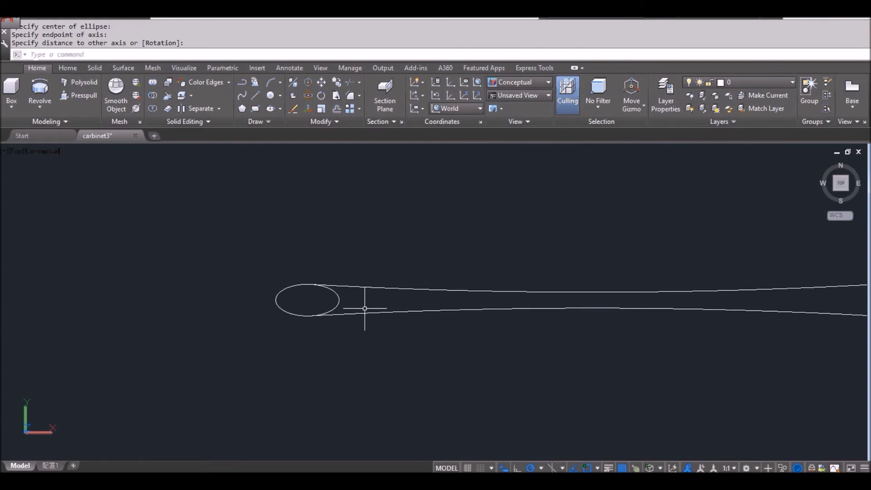
{"action": "scroll", "coordinate": [418, 336], "scroll_direction": "down", "scroll_amount": 3}
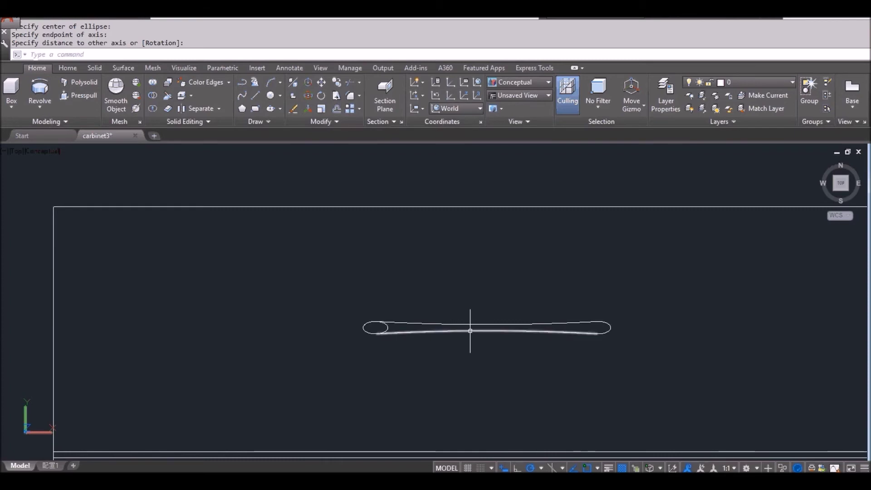
Draw a 2-point circle across the middle of the handle outline.
{"action": "left_click", "coordinate": [280, 96]}
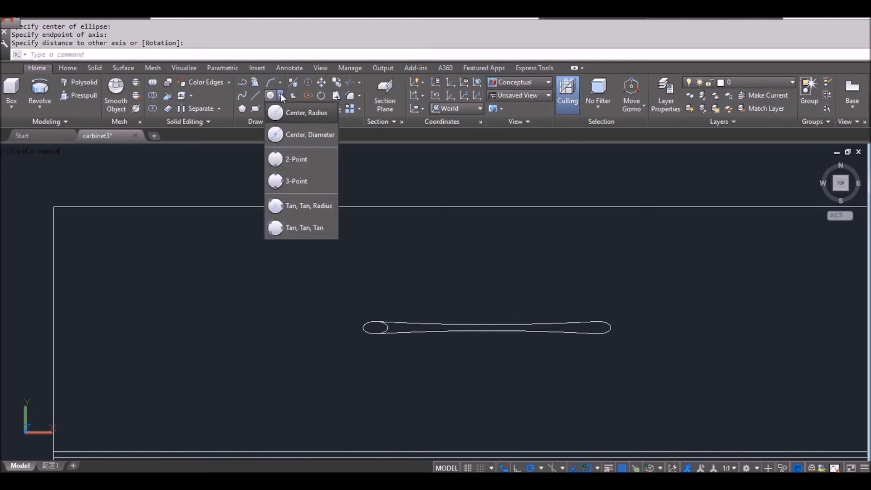
{"action": "left_click", "coordinate": [296, 159]}
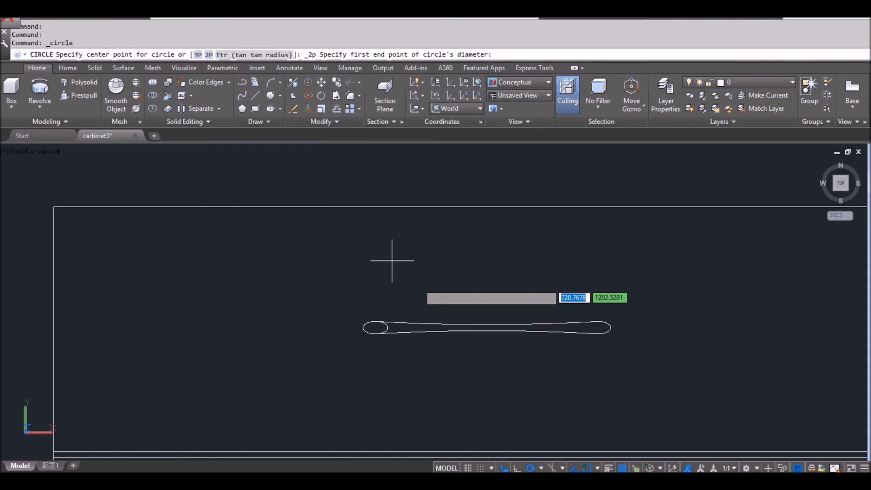
{"action": "scroll", "coordinate": [488, 335], "scroll_direction": "up", "scroll_amount": 3}
{"action": "left_click", "coordinate": [486, 314]}
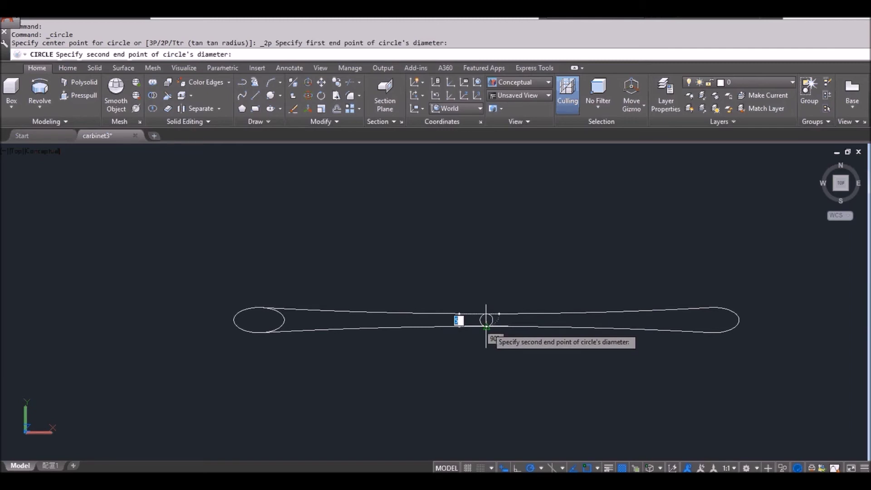
{"action": "left_click", "coordinate": [486, 326]}
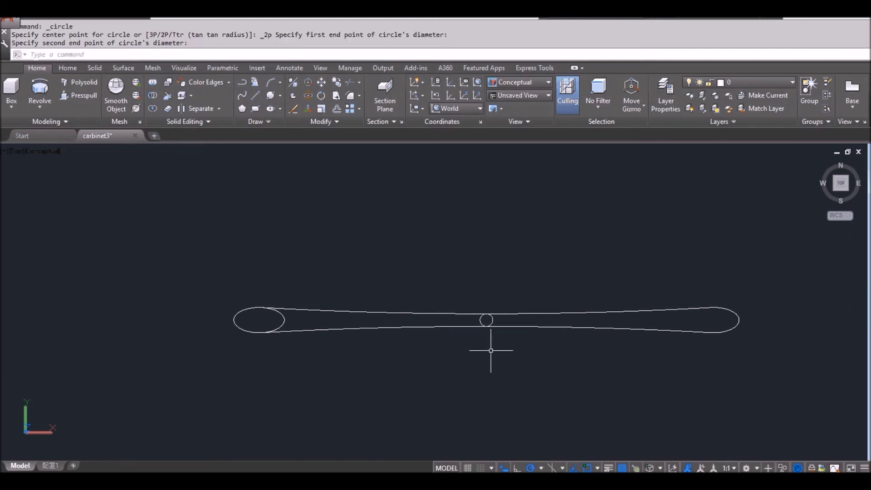
{"action": "type", "text": "MI"}
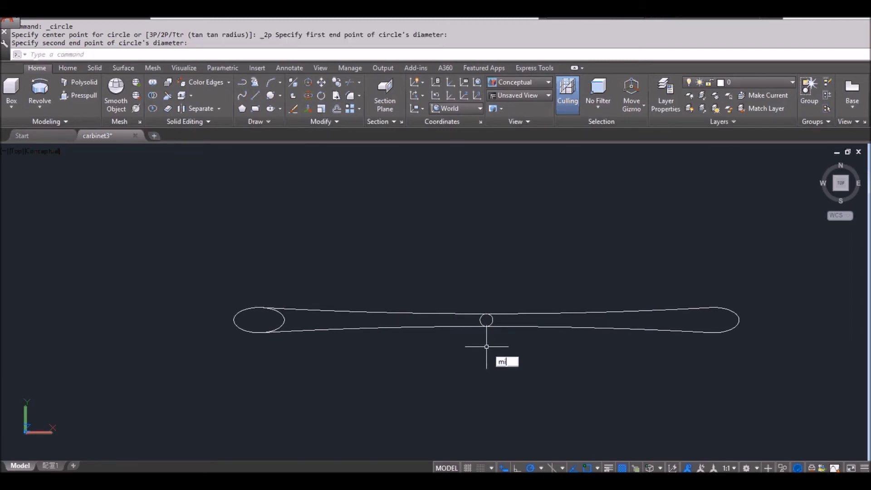
Mirror the left-end ellipse across a vertical line through the circle centre, keeping the original.
{"action": "key", "text": "Return"}
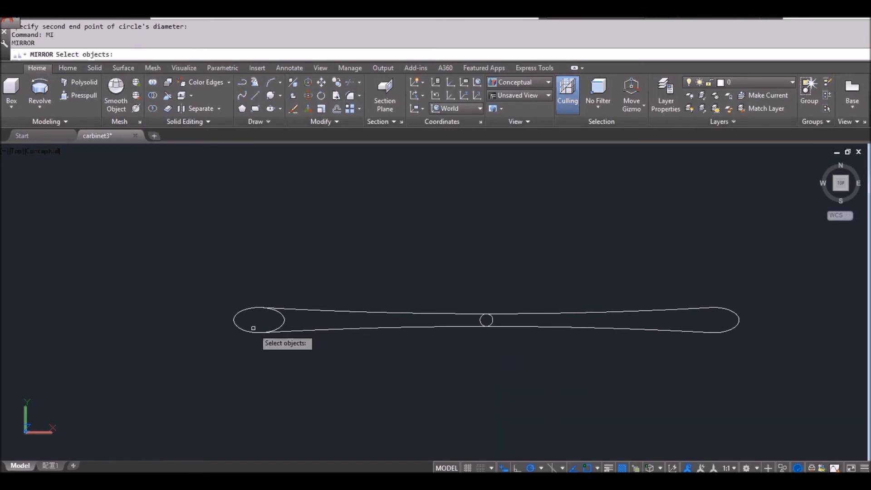
{"action": "left_click", "coordinate": [282, 318]}
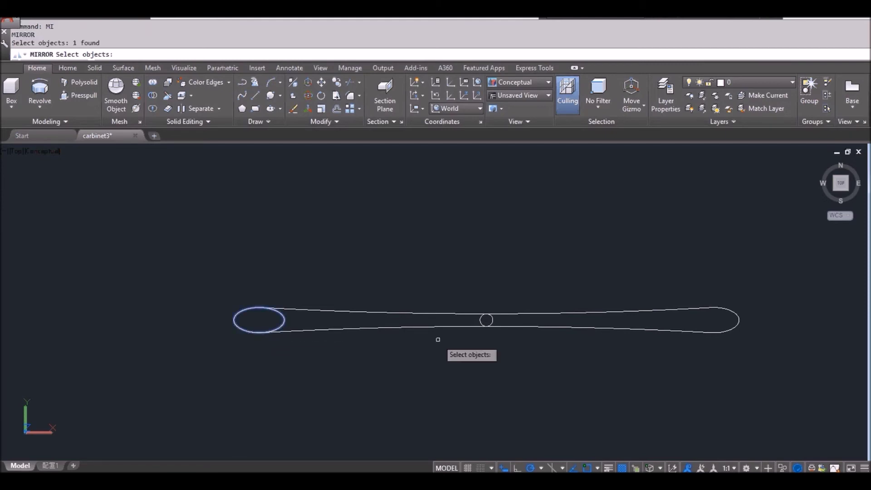
{"action": "key", "text": "Return"}
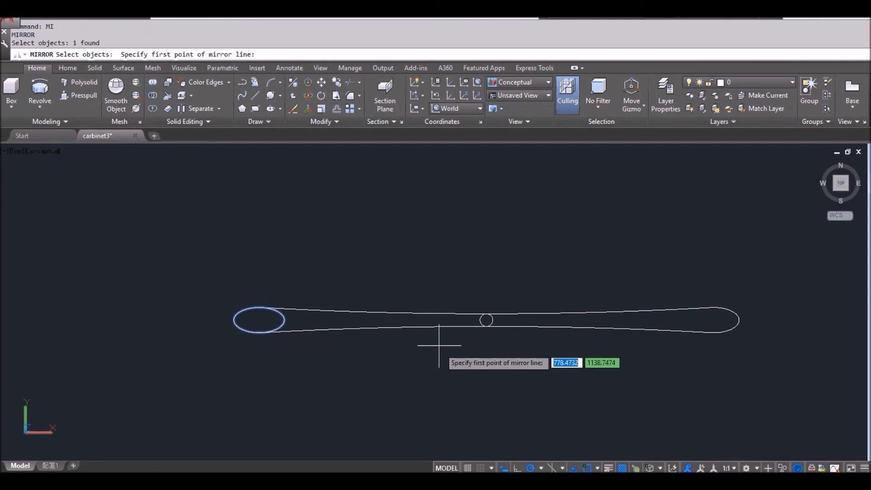
{"action": "left_click", "coordinate": [486, 320]}
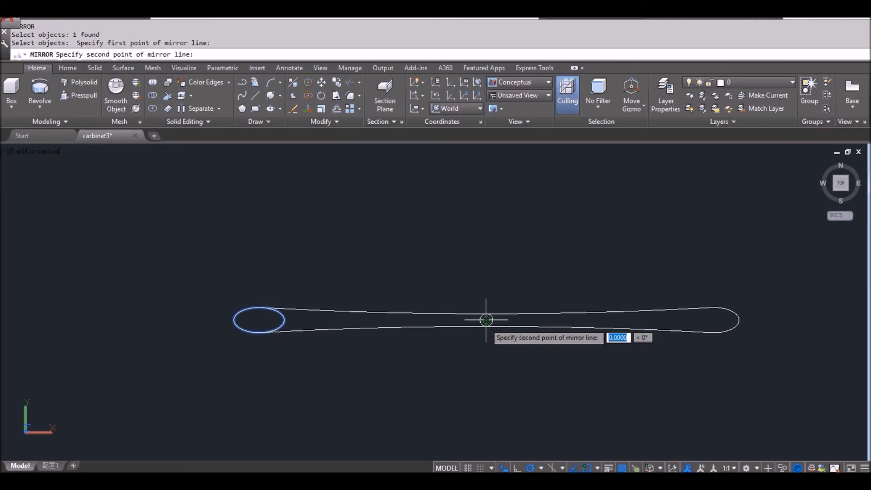
{"action": "left_click", "coordinate": [486, 291]}
{"action": "key", "text": "Return"}
{"action": "scroll", "coordinate": [486, 291], "scroll_direction": "down", "scroll_amount": 3}
{"action": "scroll", "coordinate": [546, 327], "scroll_direction": "down", "scroll_amount": 4}
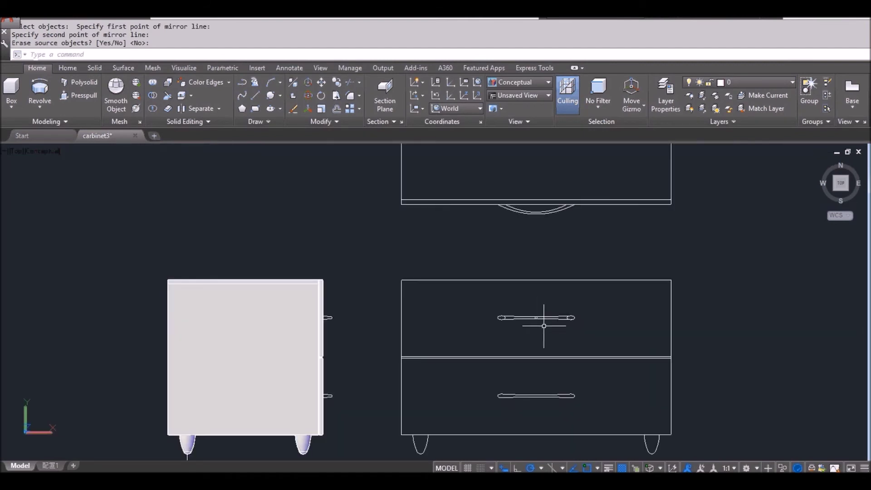
{"action": "scroll", "coordinate": [543, 326], "scroll_direction": "up", "scroll_amount": 7}
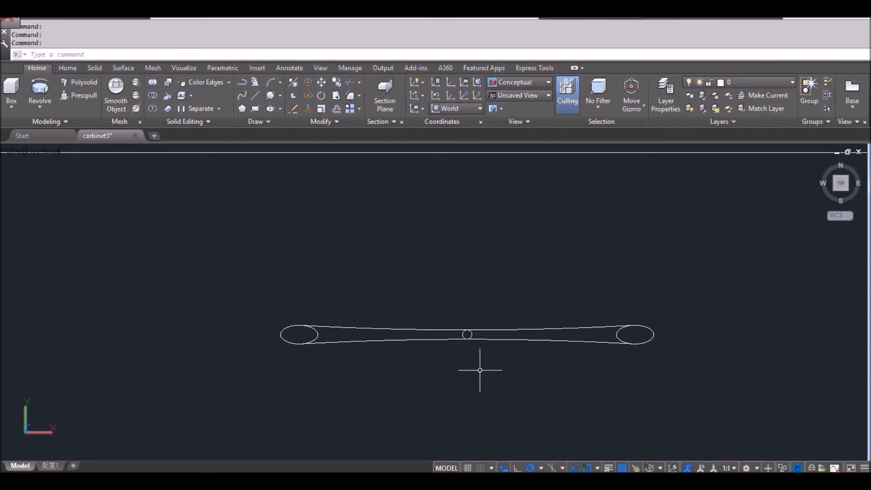
{"action": "left_click", "coordinate": [834, 189]}
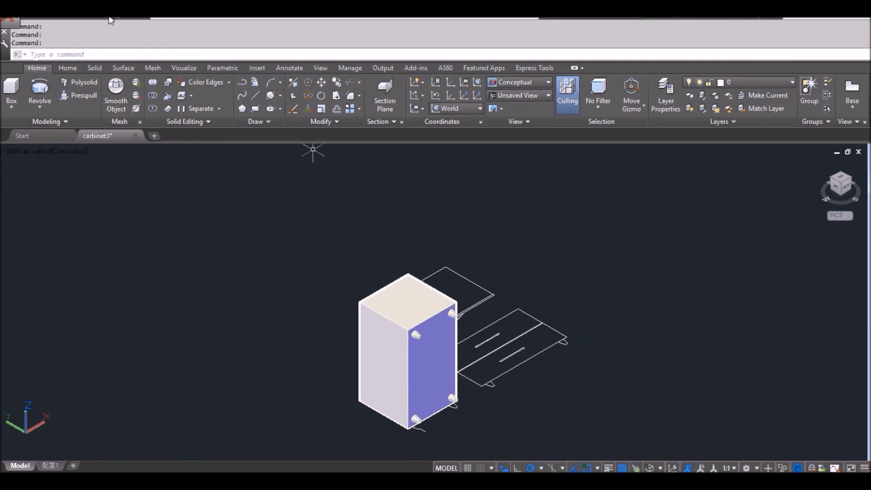
{"action": "key", "text": "ctrl+z"}
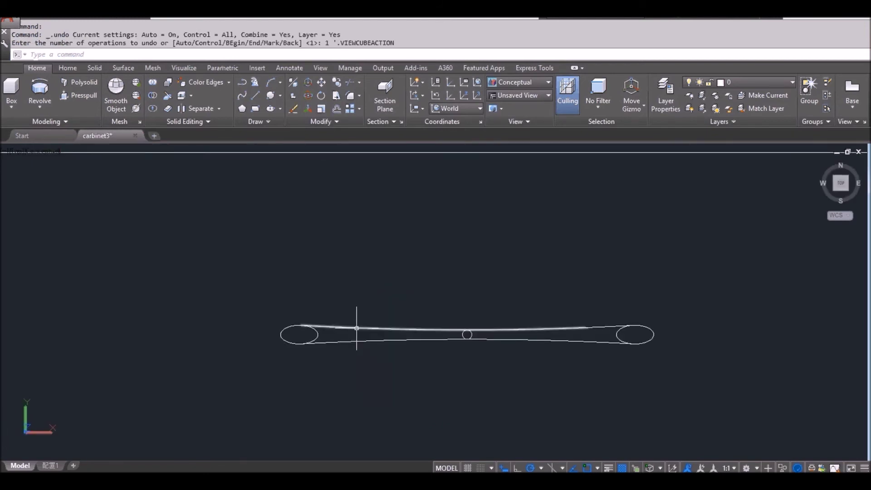
Window-select the handle's left end, switch to SW Isometric, and start 3D Rotate.
{"action": "left_click", "coordinate": [240, 286]}
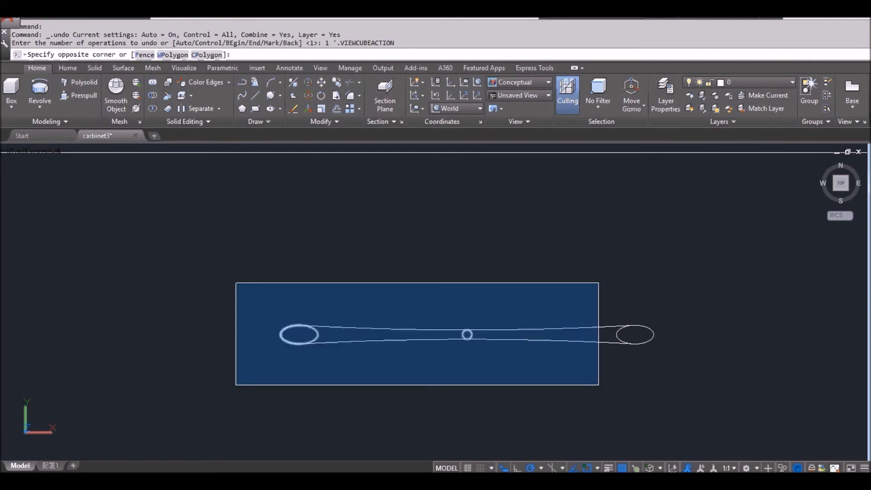
{"action": "left_click", "coordinate": [599, 384]}
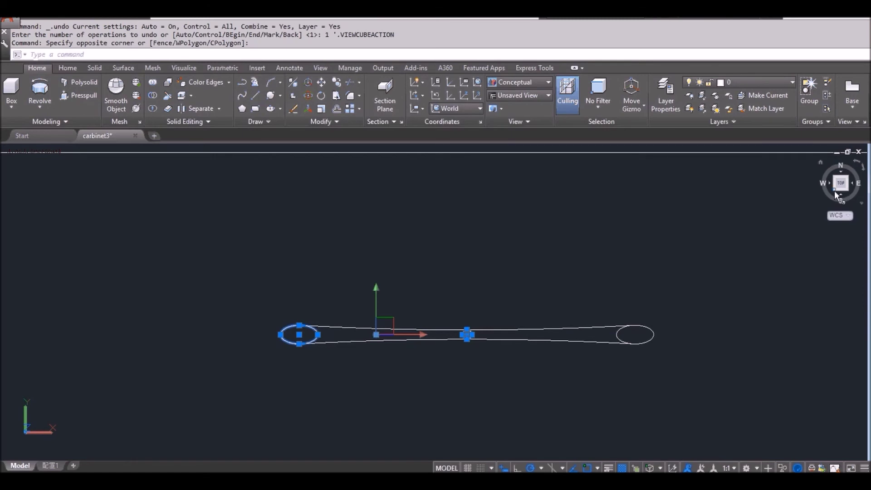
{"action": "left_click", "coordinate": [836, 194]}
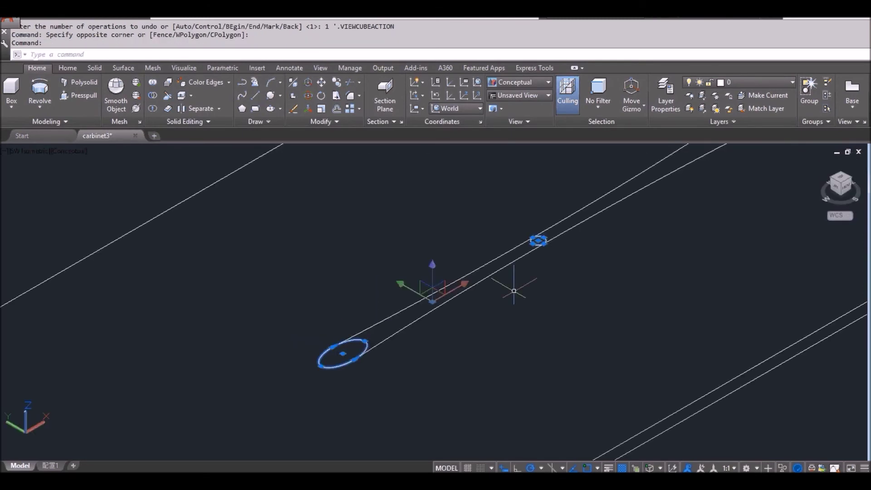
{"action": "scroll", "coordinate": [585, 281], "scroll_direction": "down", "scroll_amount": 2}
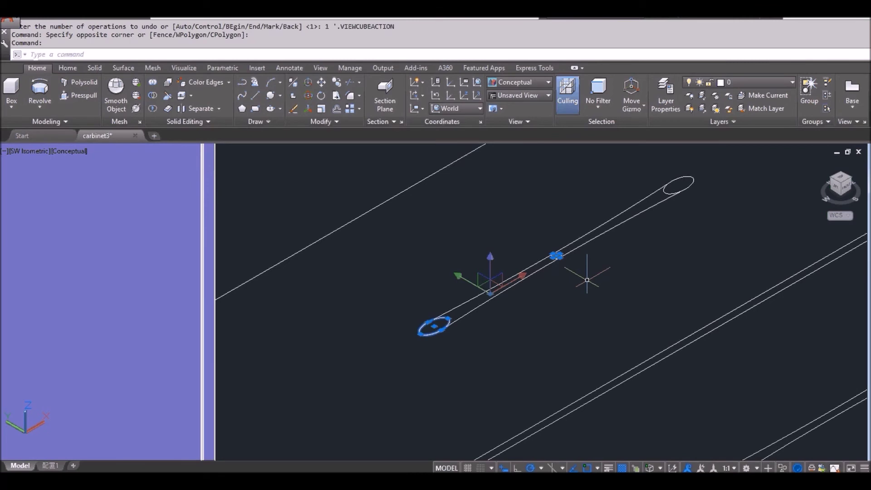
{"action": "key", "text": "Escape"}
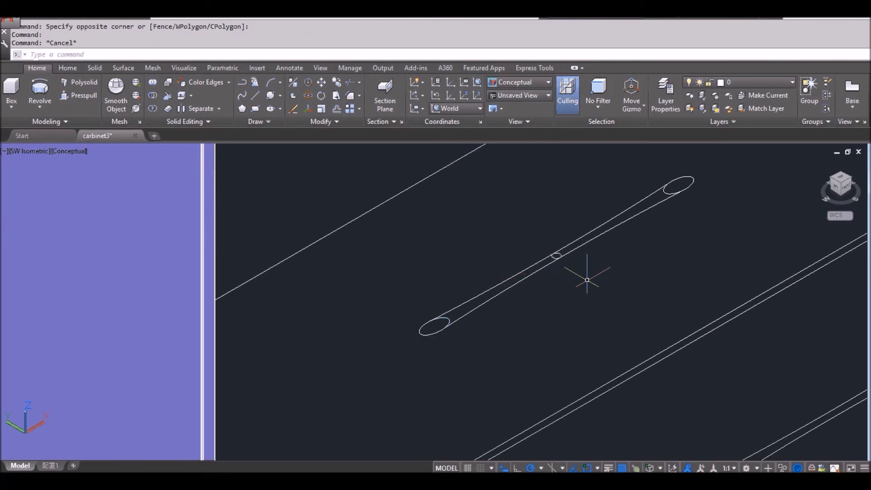
{"action": "left_click", "coordinate": [308, 95]}
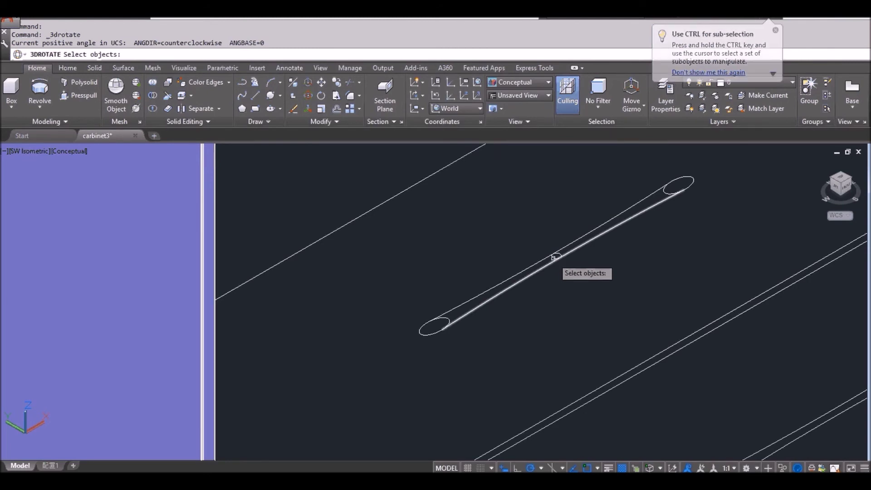
Rotate the small middle circle 90° about the axis ring so it stands upright.
{"action": "left_click", "coordinate": [553, 257]}
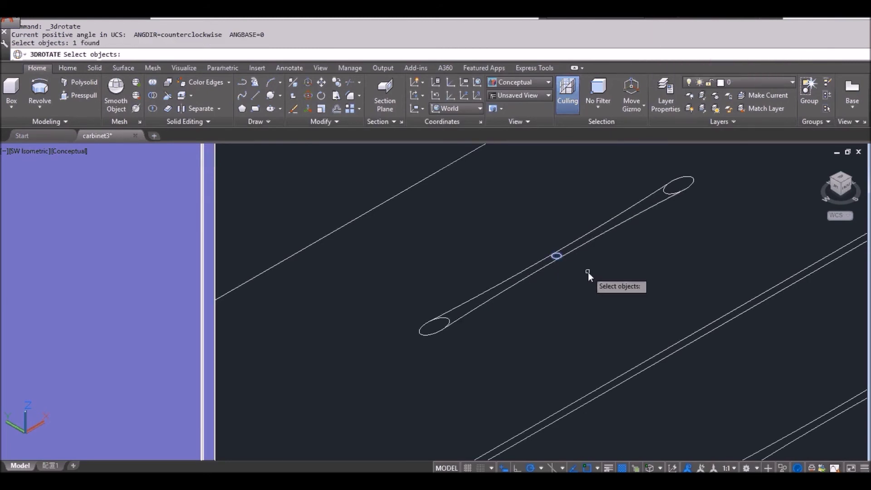
{"action": "key", "text": "Return"}
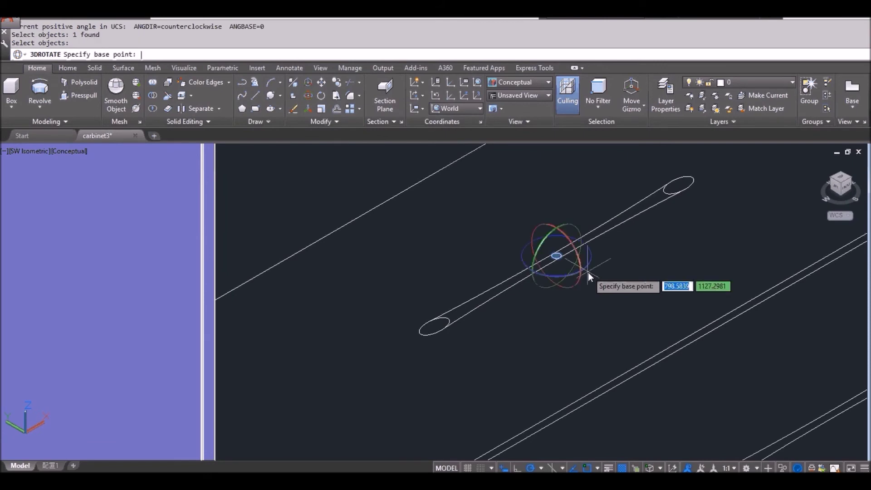
{"action": "left_click", "coordinate": [546, 239]}
{"action": "type", "text": "90"}
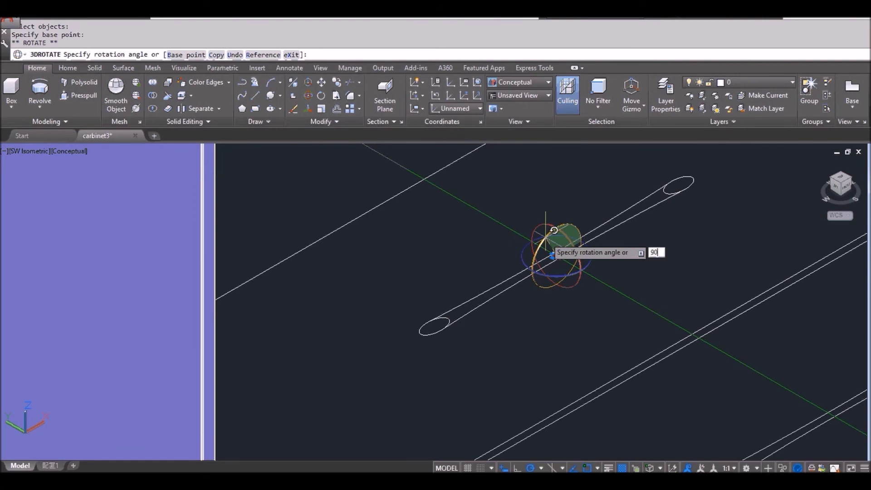
{"action": "key", "text": "Return"}
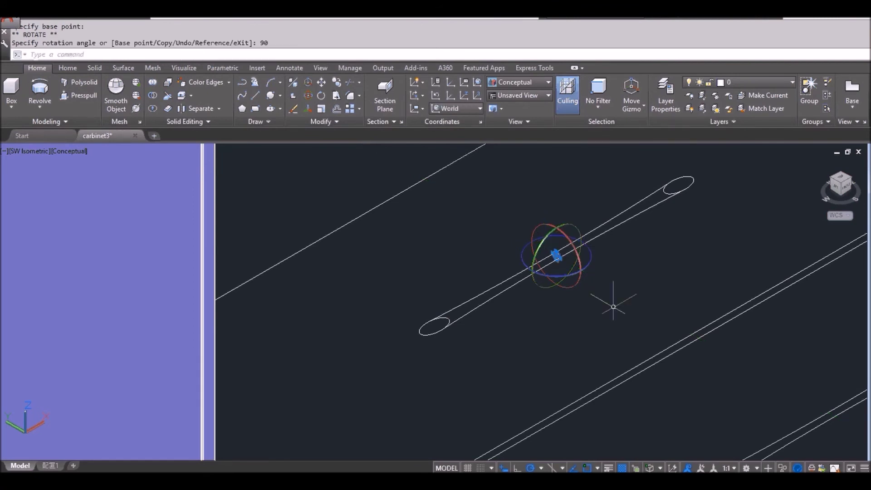
{"action": "key", "text": "Escape"}
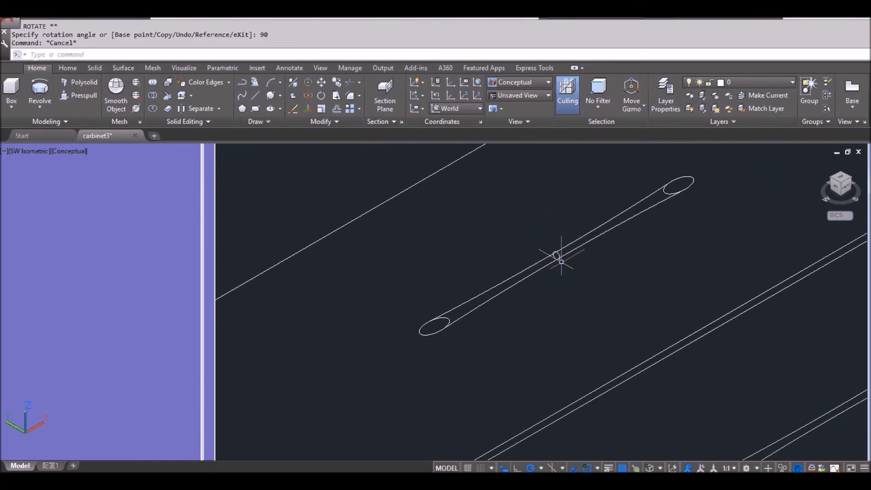
{"action": "scroll", "coordinate": [561, 262], "scroll_direction": "down", "scroll_amount": 4}
{"action": "scroll", "coordinate": [645, 296], "scroll_direction": "down", "scroll_amount": 2}
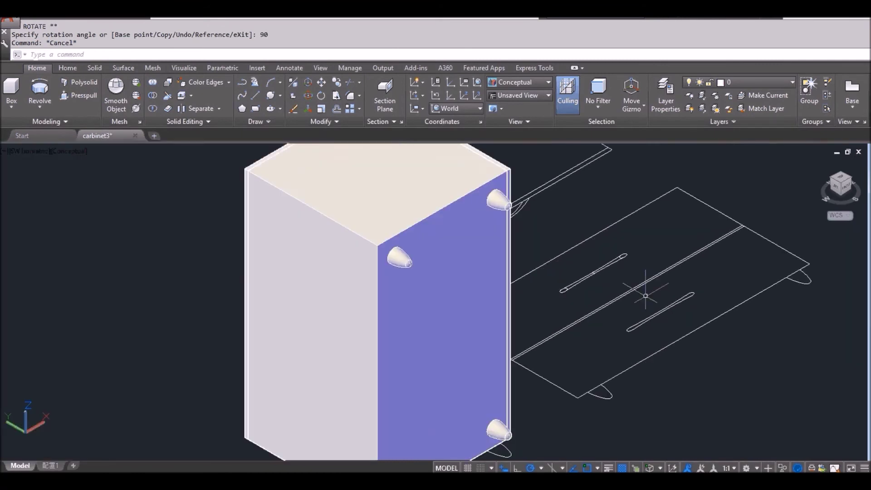
Orbit to the drawer and start a DI measurement from the drawer front's edge.
{"action": "scroll", "coordinate": [602, 249], "scroll_direction": "up", "scroll_amount": 2}
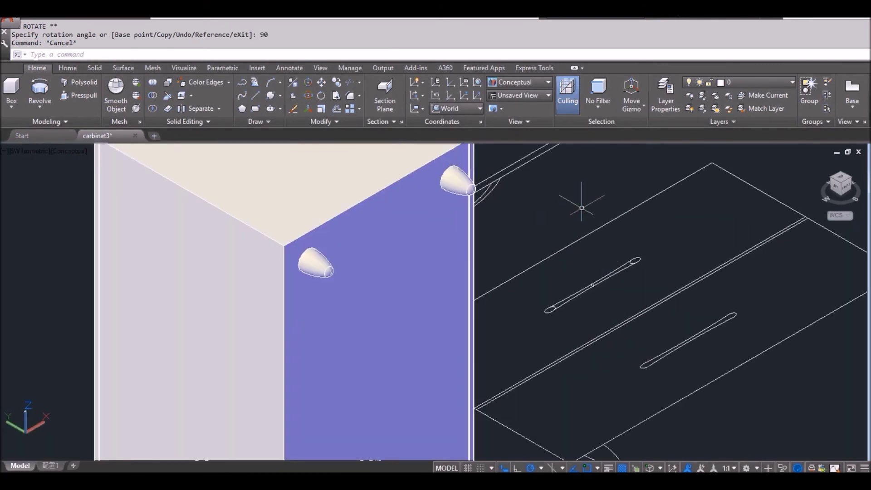
{"action": "middle_click_drag", "start_coordinate": [572, 200], "coordinate": [559, 214], "text": "shift"}
{"action": "scroll", "coordinate": [565, 193], "scroll_direction": "up", "scroll_amount": 3}
{"action": "scroll", "coordinate": [568, 199], "scroll_direction": "up", "scroll_amount": 2}
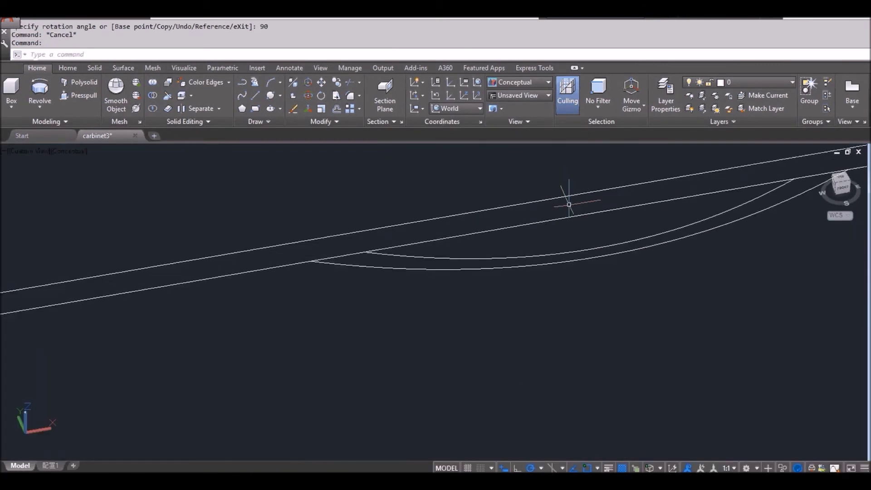
{"action": "type", "text": "di"}
{"action": "key", "text": "Return"}
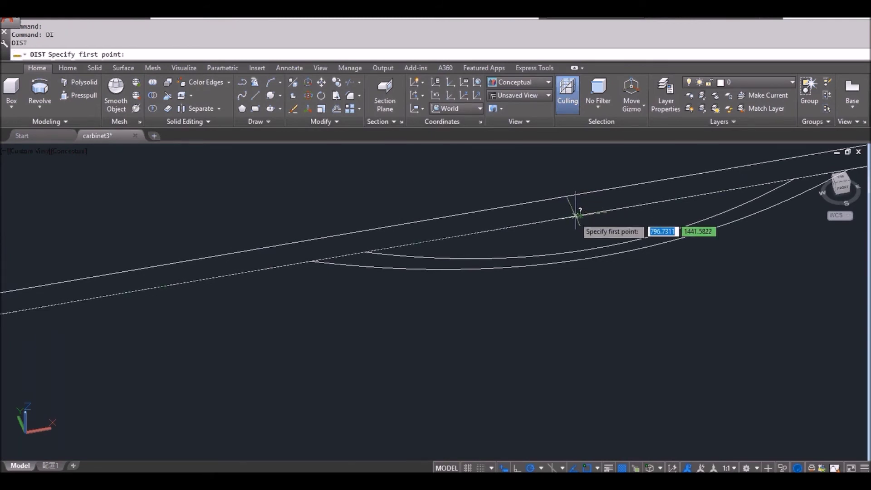
{"action": "left_click", "coordinate": [580, 215]}
End the measurement at the midpoint between two cut-out arc points, reading 22.5.
{"action": "scroll", "coordinate": [592, 243], "scroll_direction": "up", "scroll_amount": 1}
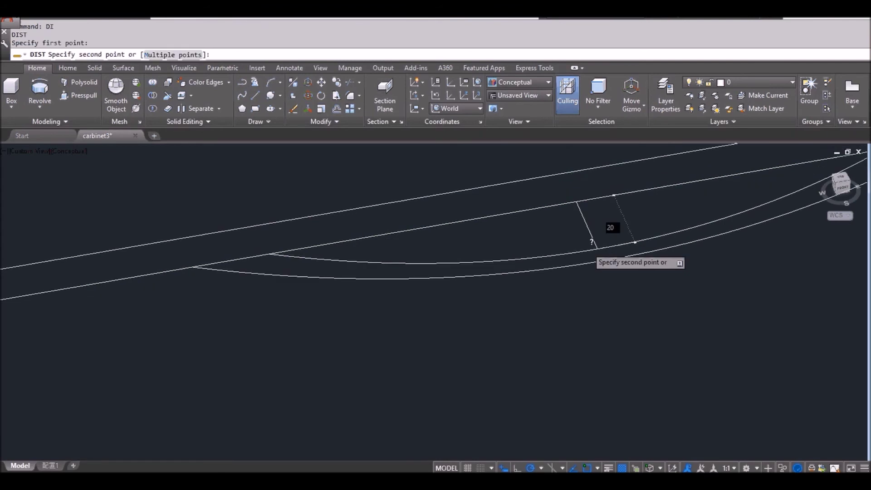
{"action": "scroll", "coordinate": [592, 242], "scroll_direction": "up", "scroll_amount": 2}
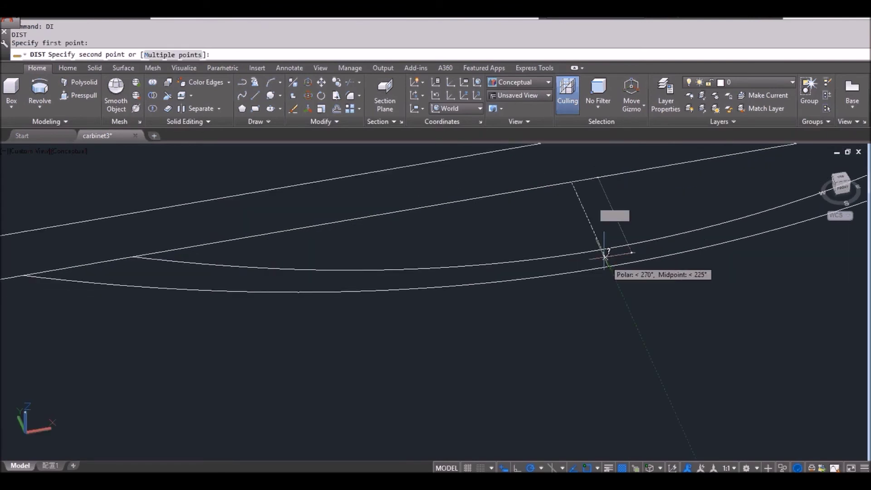
{"action": "right_click", "coordinate": [628, 213], "text": "shift"}
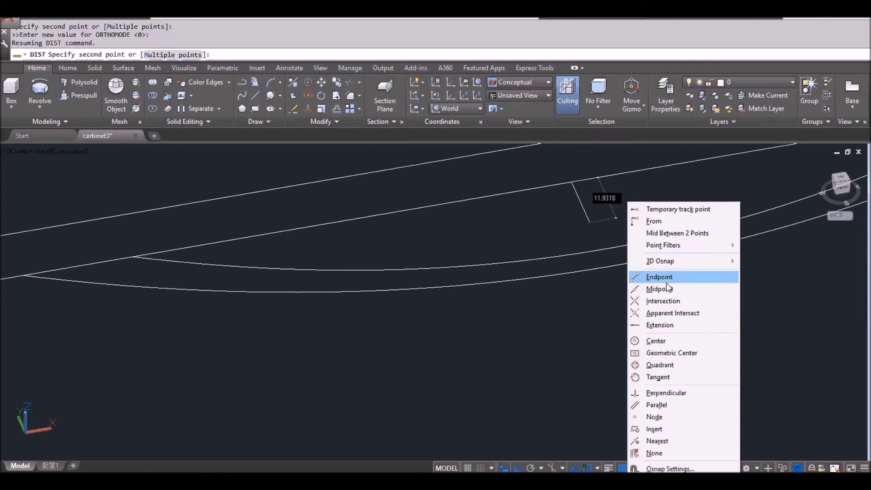
{"action": "left_click", "coordinate": [669, 234]}
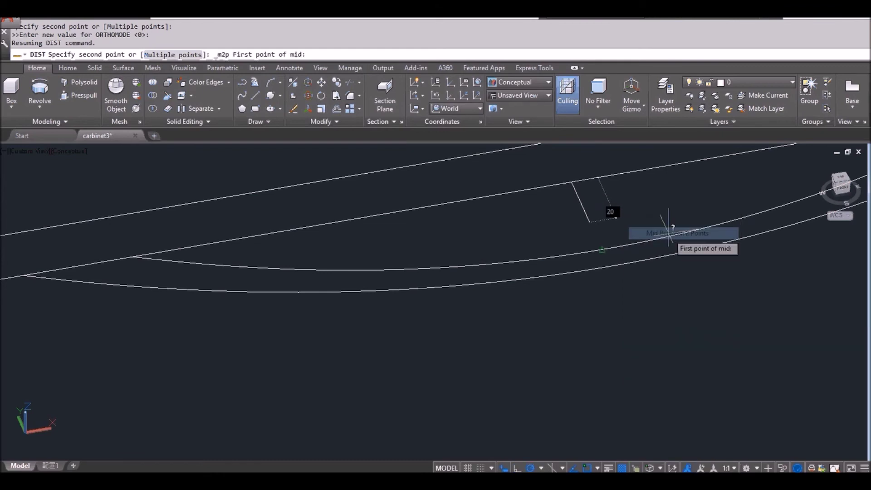
{"action": "left_click", "coordinate": [602, 250]}
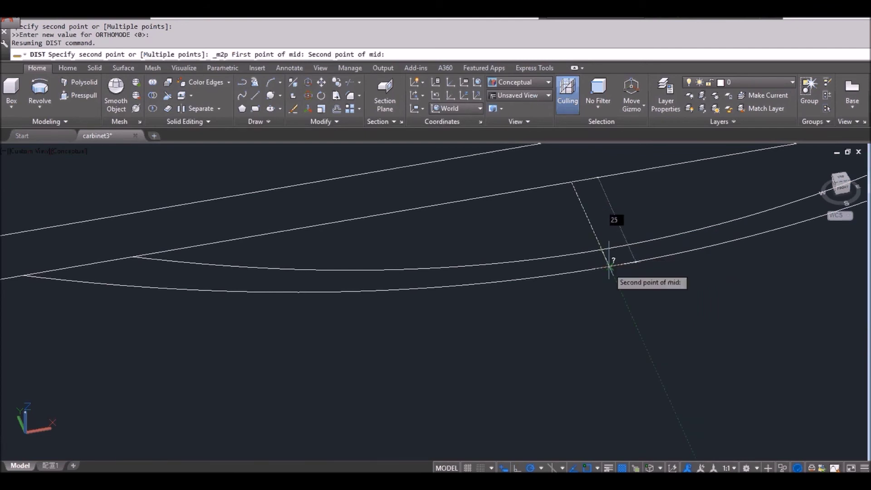
{"action": "left_click", "coordinate": [609, 267]}
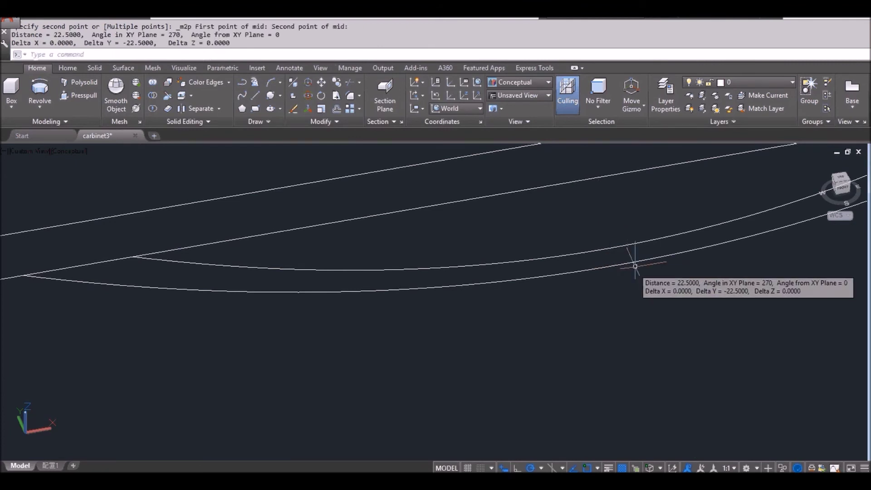
{"action": "scroll", "coordinate": [554, 306], "scroll_direction": "down", "scroll_amount": 2}
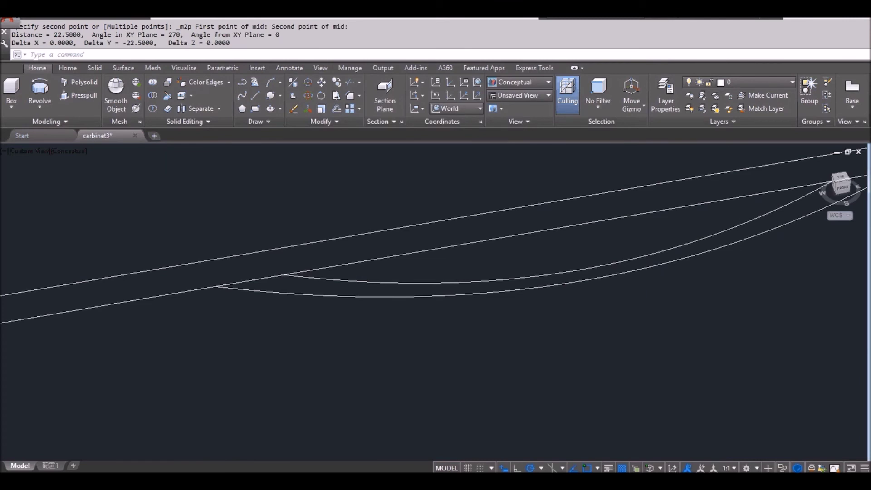
{"action": "scroll", "coordinate": [555, 306], "scroll_direction": "down", "scroll_amount": 5}
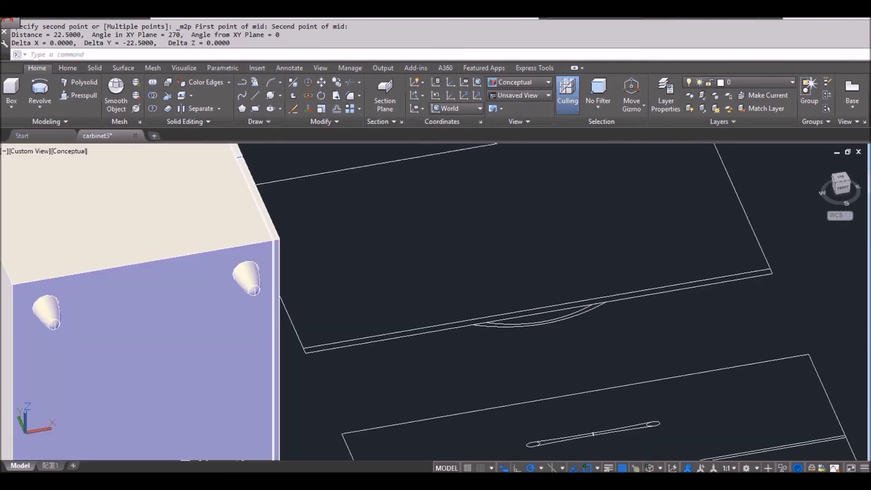
{"action": "scroll", "coordinate": [607, 426], "scroll_direction": "up", "scroll_amount": 5}
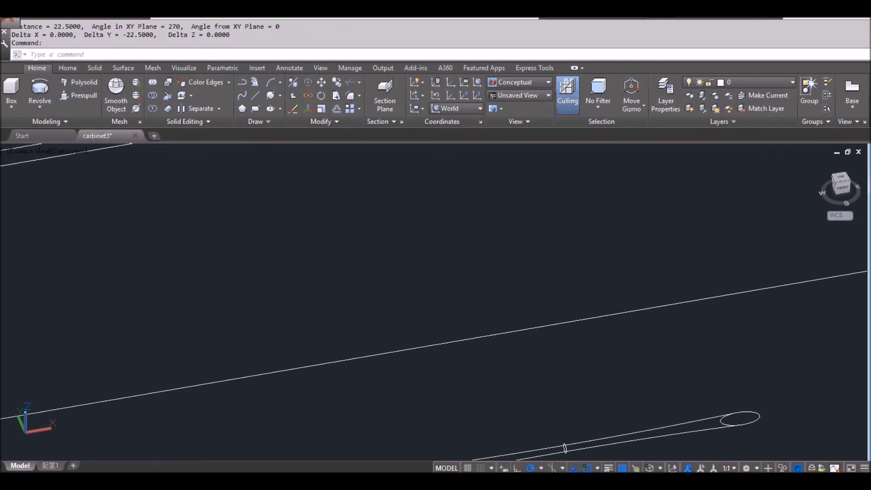
Move the previously selected small circle up 22.5 units using displacement 0,0,22.5.
{"action": "type", "text": "m"}
{"action": "key", "text": "Return"}
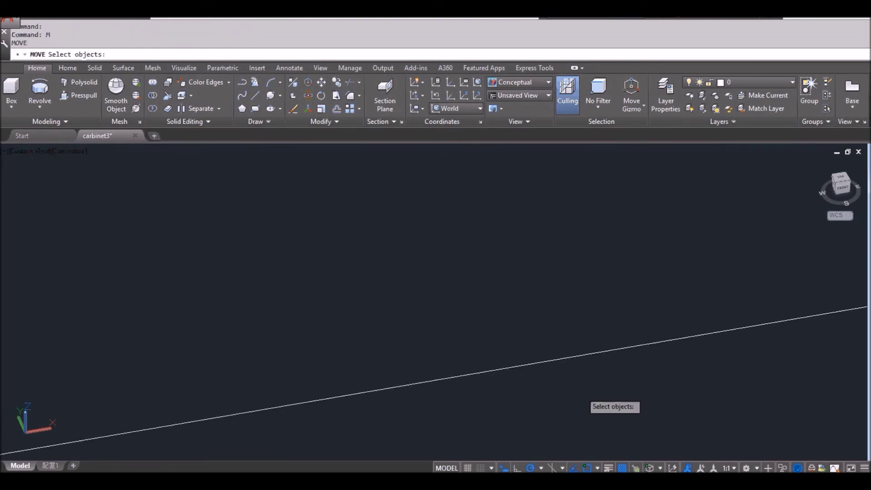
{"action": "scroll", "coordinate": [509, 341], "scroll_direction": "down", "scroll_amount": 5}
{"action": "middle_click_drag", "start_coordinate": [509, 341], "coordinate": [509, 341]}
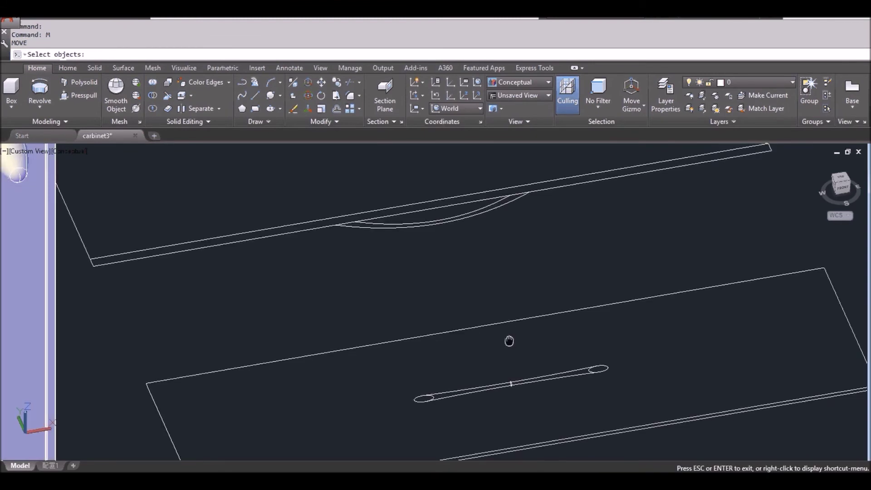
{"action": "scroll", "coordinate": [514, 392], "scroll_direction": "up", "scroll_amount": 3}
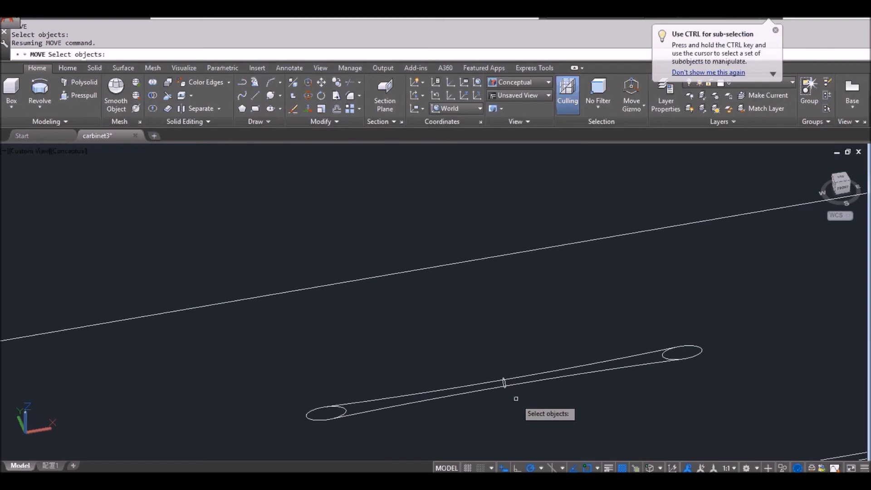
{"action": "type", "text": "p"}
{"action": "key", "text": "Return"}
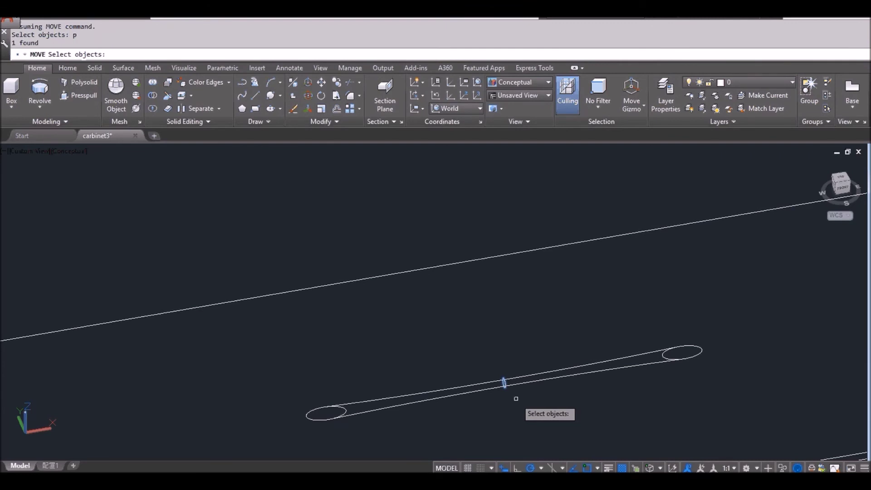
{"action": "key", "text": "Return"}
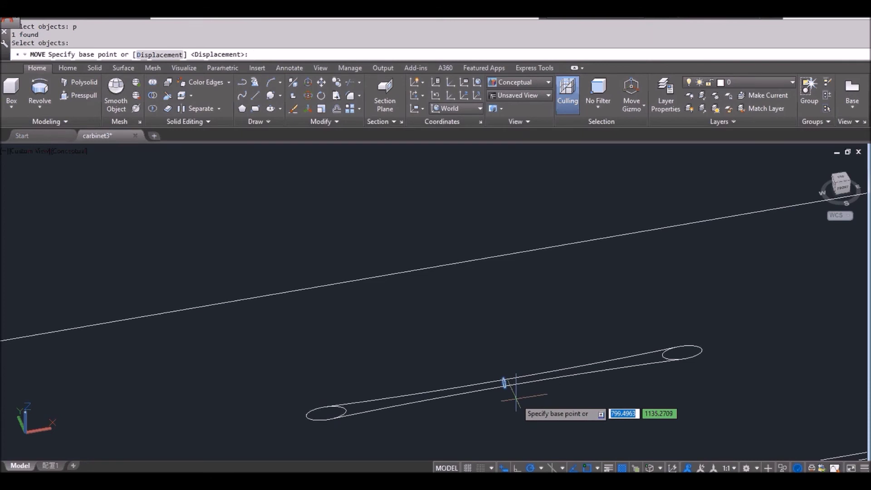
{"action": "type", "text": "0"}
{"action": "type", "text": ",0,"}
{"action": "type", "text": "22.5"}
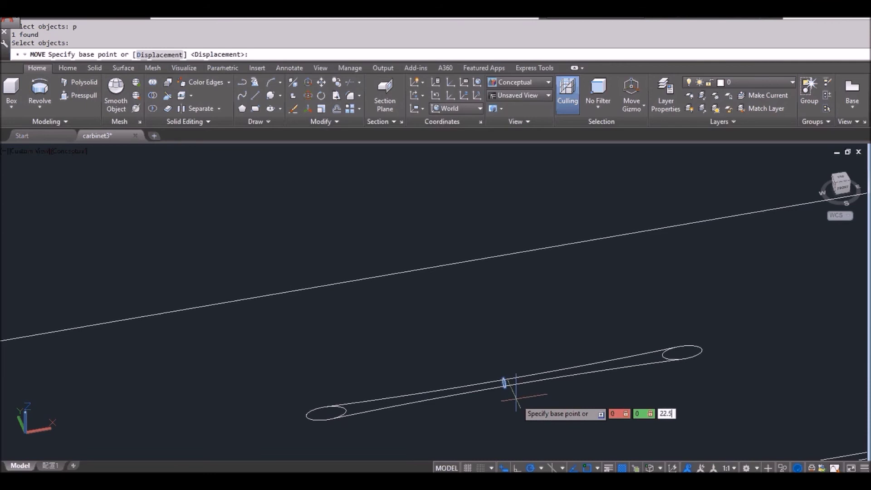
{"action": "key", "text": "Return"}
{"action": "key", "text": "Return"}
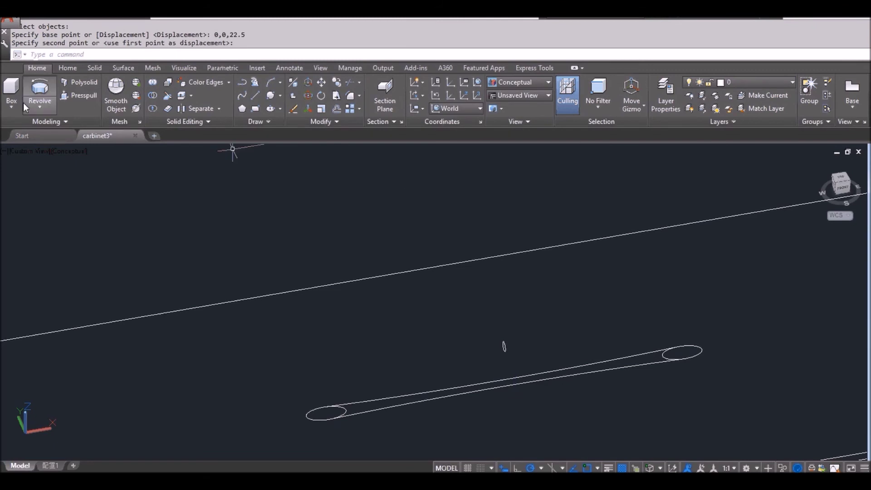
{"action": "left_click", "coordinate": [41, 107]}
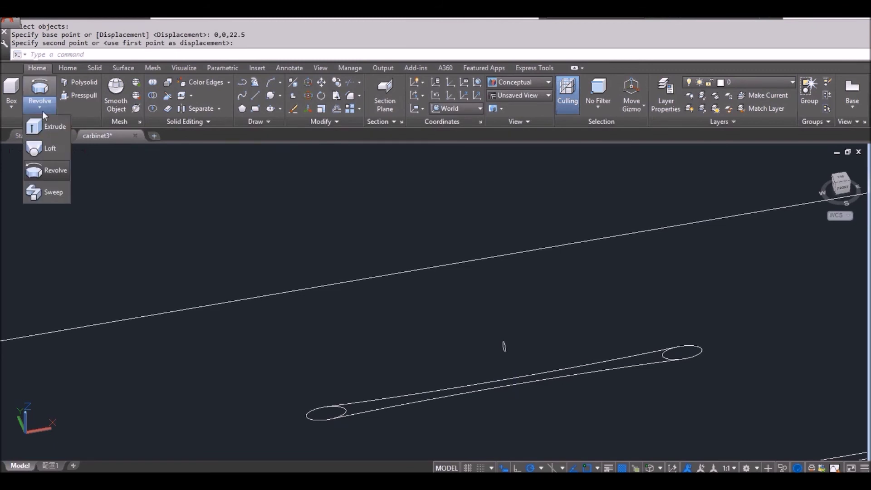
Loft a solid handle through the left ellipse, raised middle circle and right ellipse, cross sections only.
{"action": "left_click", "coordinate": [51, 154]}
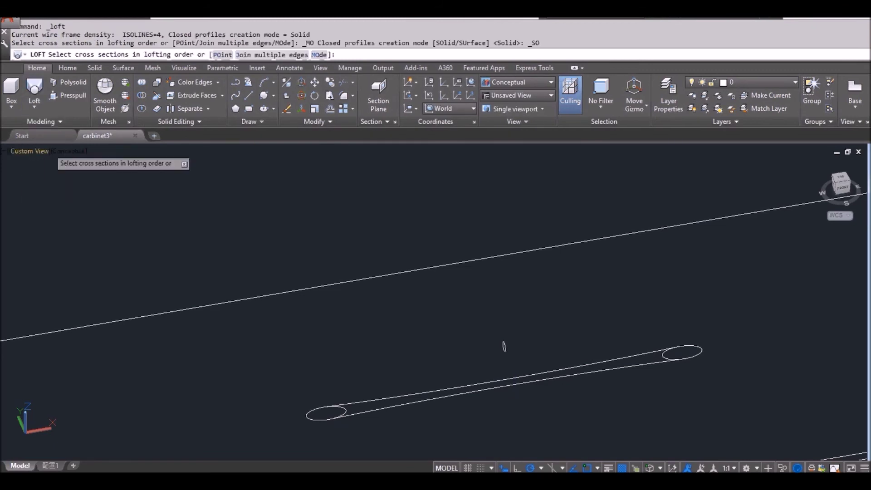
{"action": "left_click", "coordinate": [347, 409]}
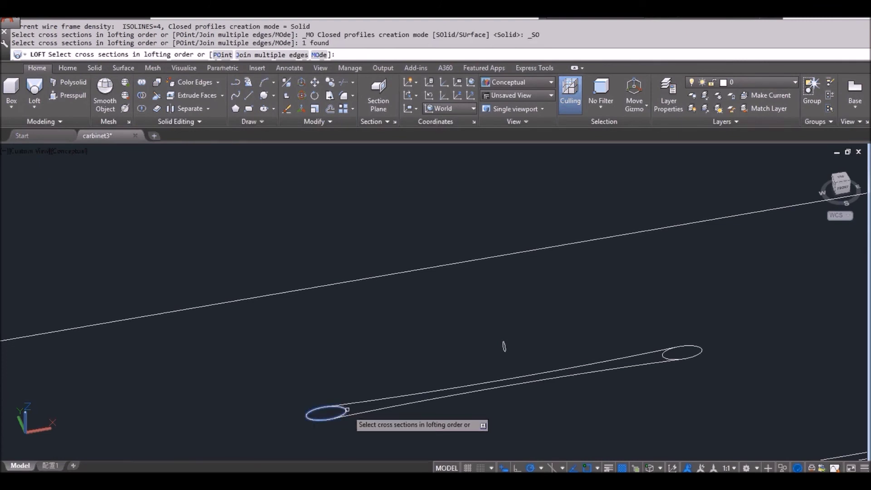
{"action": "left_click", "coordinate": [504, 347]}
{"action": "left_click", "coordinate": [663, 353]}
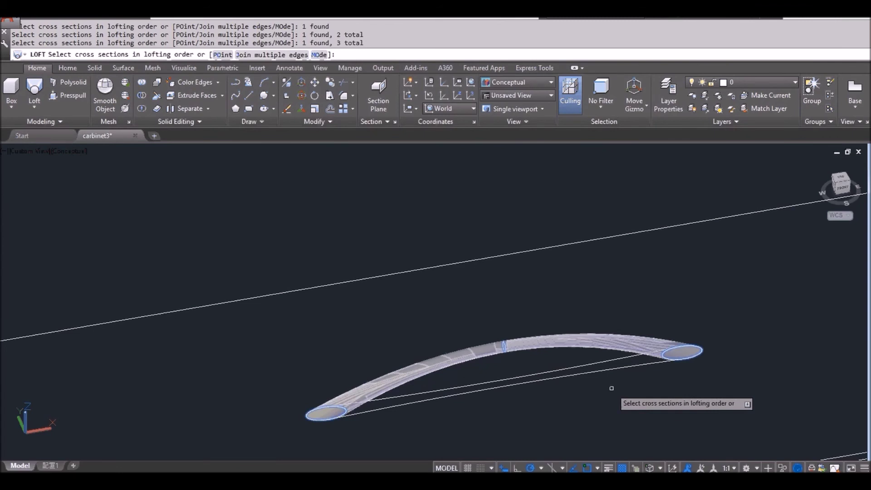
{"action": "key", "text": "Return"}
{"action": "key", "text": "Return"}
{"action": "scroll", "coordinate": [617, 390], "scroll_direction": "down", "scroll_amount": 4}
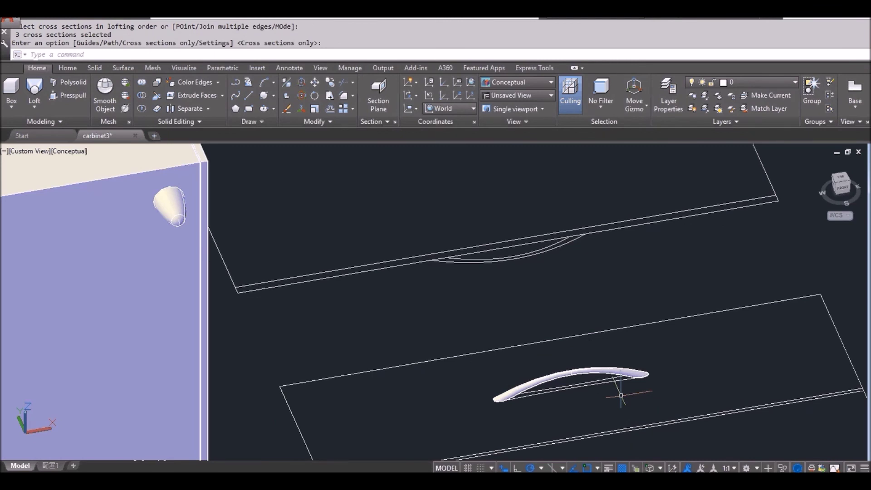
{"action": "scroll", "coordinate": [621, 395], "scroll_direction": "down", "scroll_amount": 2}
{"action": "middle_click_drag", "start_coordinate": [621, 395], "coordinate": [517, 303]}
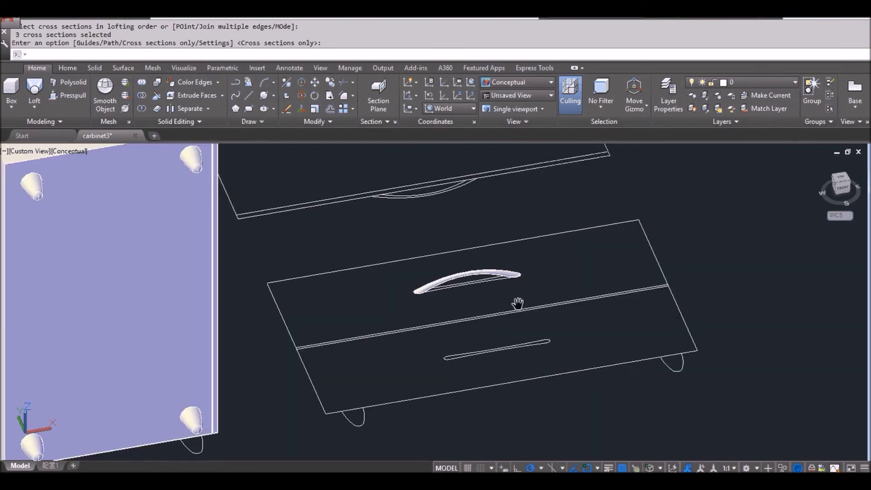
{"action": "key", "text": "Return"}
{"action": "scroll", "coordinate": [519, 295], "scroll_direction": "up", "scroll_amount": 1}
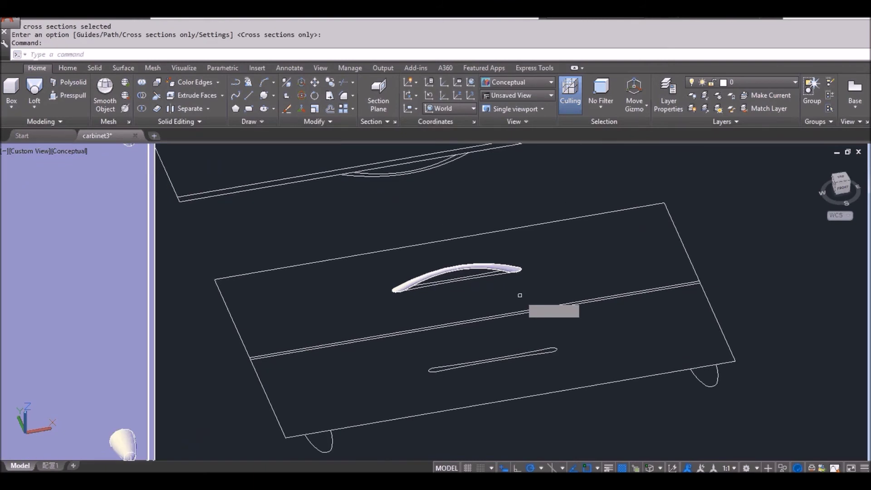
Copy the upper drawer's curved handle with CO onto the lower drawer front.
{"action": "type", "text": "co"}
{"action": "key", "text": "Return"}
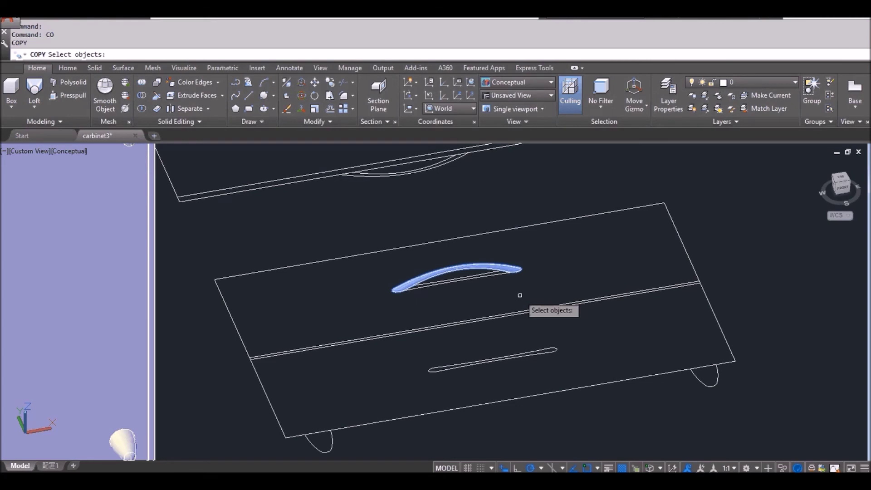
{"action": "key", "text": "Return"}
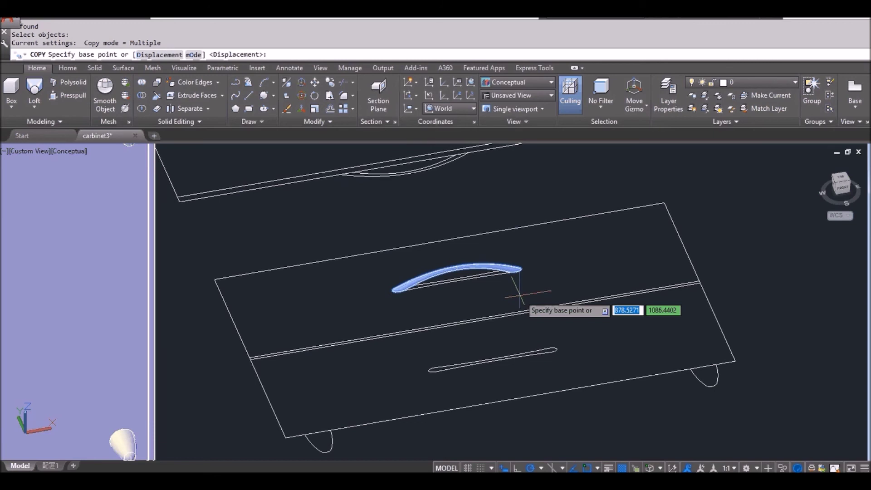
{"action": "scroll", "coordinate": [520, 295], "scroll_direction": "up", "scroll_amount": 3}
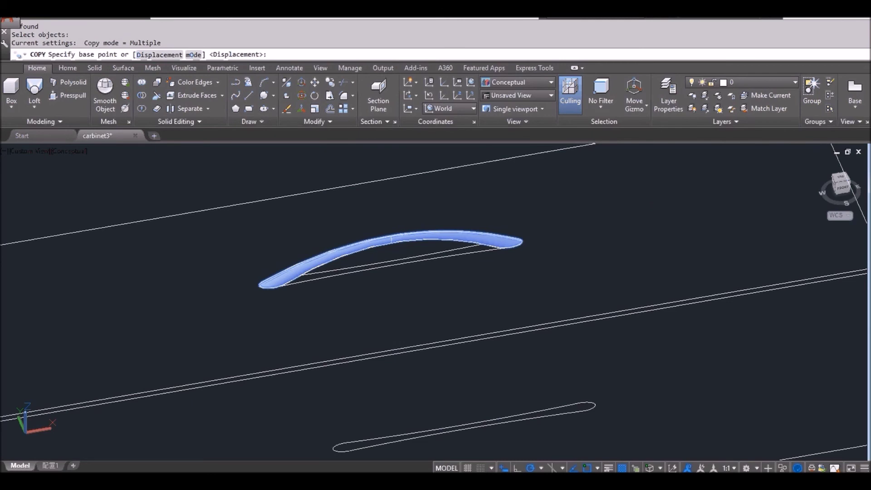
{"action": "left_click", "coordinate": [392, 267]}
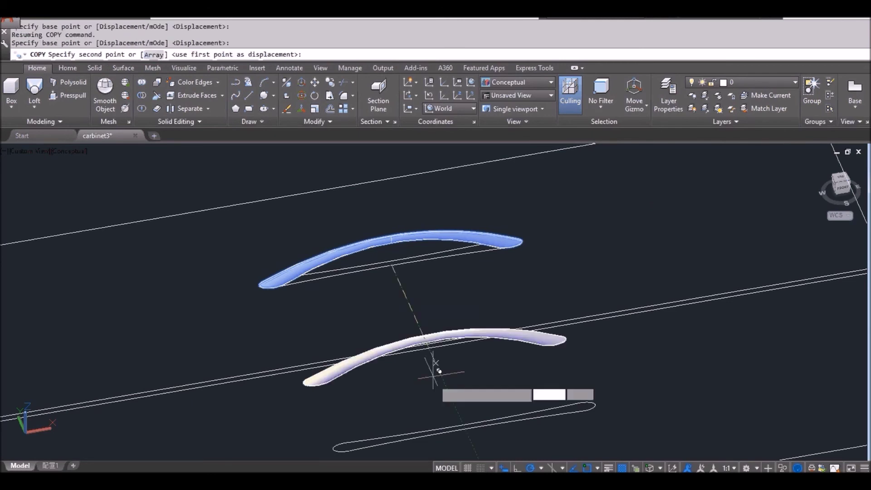
{"action": "left_click", "coordinate": [466, 428]}
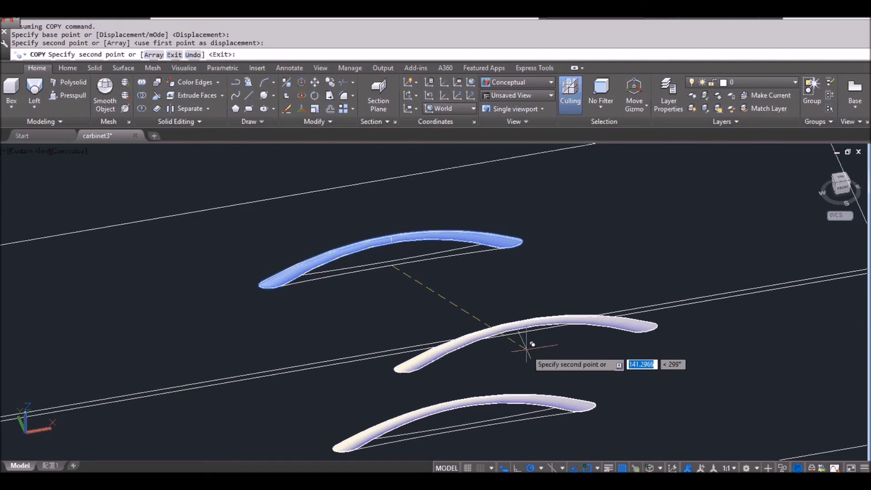
{"action": "key", "text": "Return"}
{"action": "scroll", "coordinate": [524, 346], "scroll_direction": "down", "scroll_amount": 5}
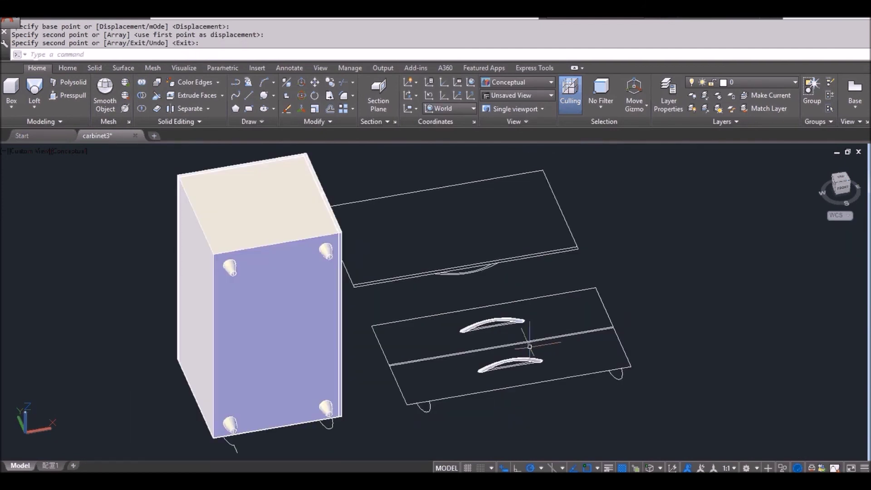
Orbit the view until the cabinet stands upright beside the two drawer-front panels.
{"action": "middle_click_drag", "start_coordinate": [565, 394], "coordinate": [383, 361], "text": "shift"}
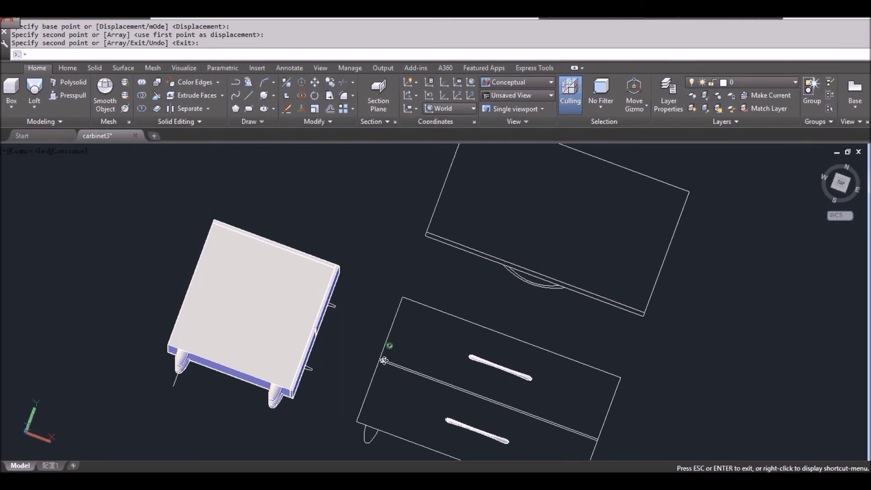
{"action": "middle_click_drag", "start_coordinate": [384, 361], "coordinate": [504, 346], "text": "shift"}
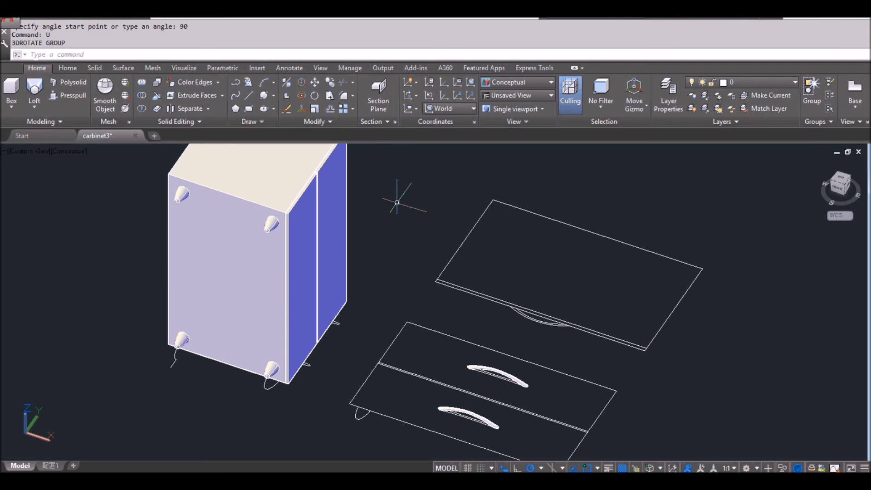
{"action": "left_click", "coordinate": [301, 96]}
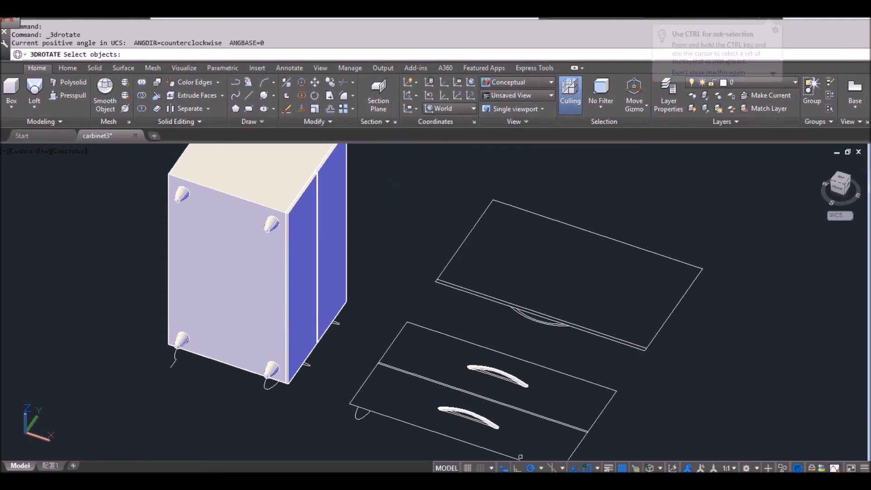
Rotate both curved handles -90° about an axis at the panel corner.
{"action": "left_click", "coordinate": [517, 378]}
{"action": "left_click", "coordinate": [479, 416]}
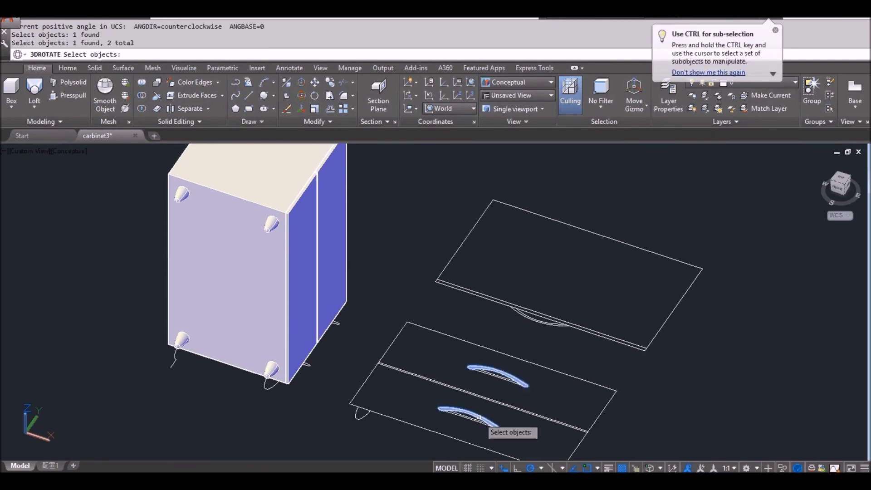
{"action": "key", "text": "Return"}
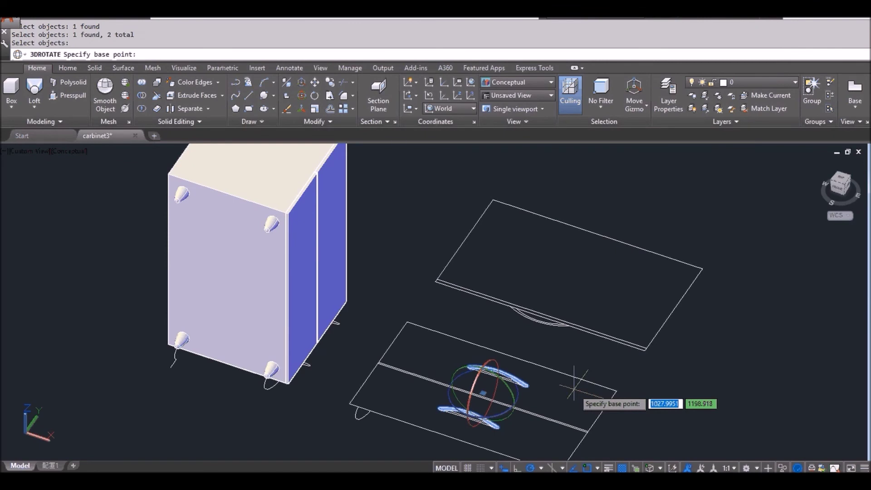
{"action": "left_click", "coordinate": [616, 390]}
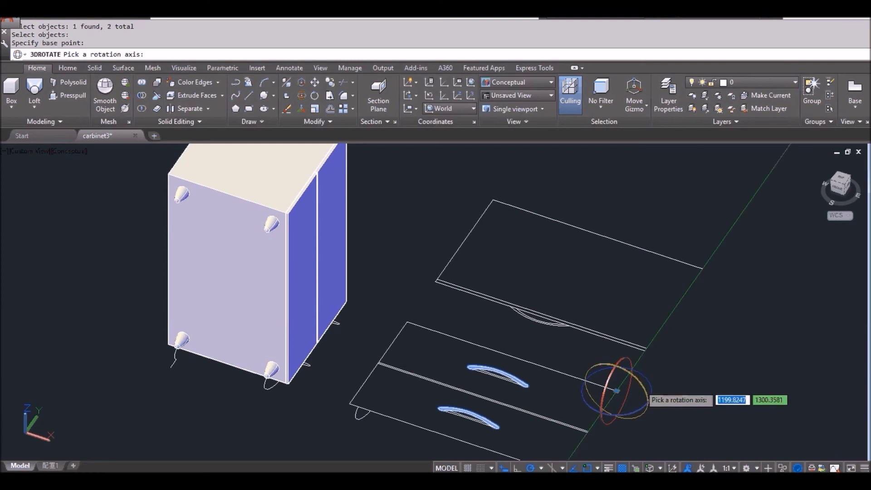
{"action": "left_click", "coordinate": [644, 391]}
{"action": "type", "text": "-9"}
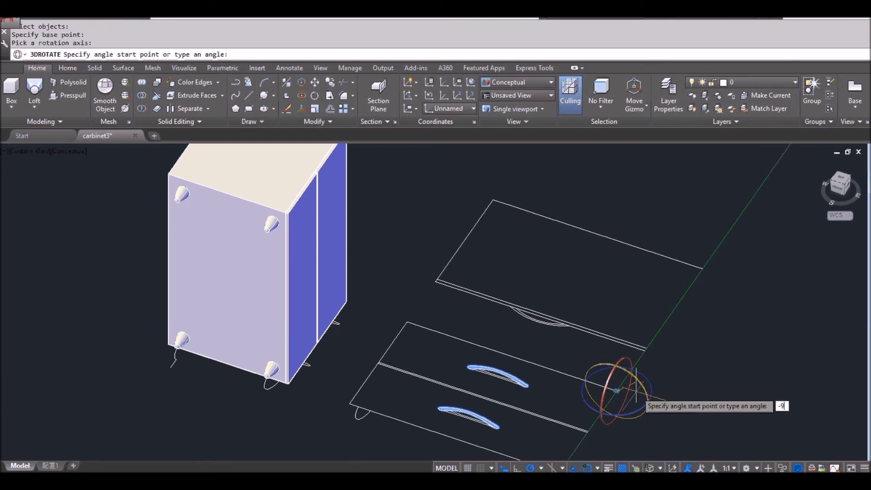
{"action": "type", "text": "0"}
{"action": "key", "text": "Return"}
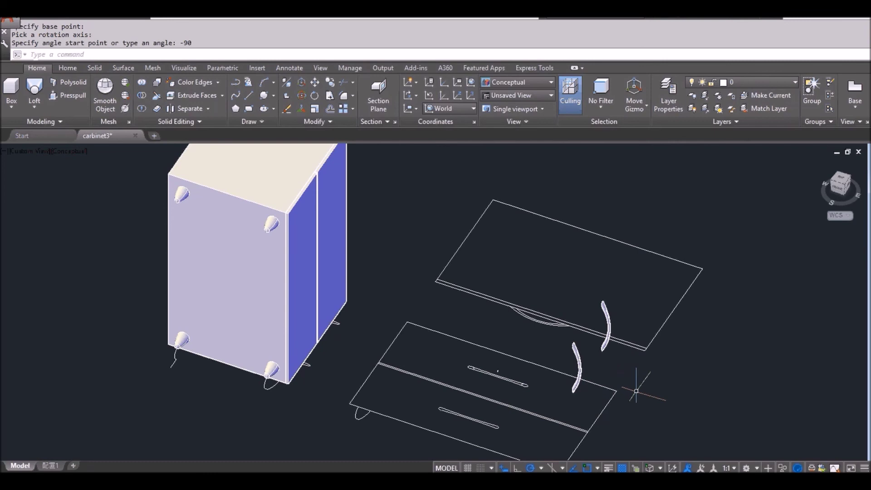
{"action": "type", "text": "m"}
{"action": "key", "text": "Return"}
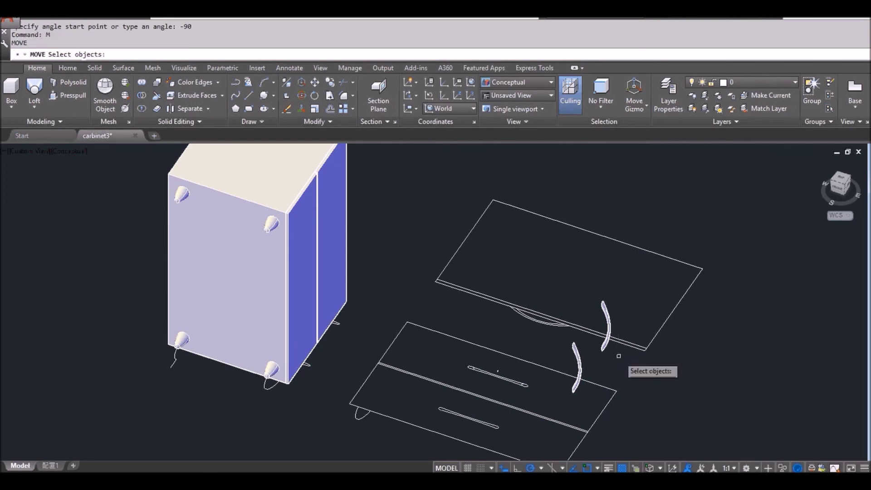
Move the two rotated handles from the panel corner onto the cabinet's front doors.
{"action": "type", "text": "p"}
{"action": "key", "text": "Return"}
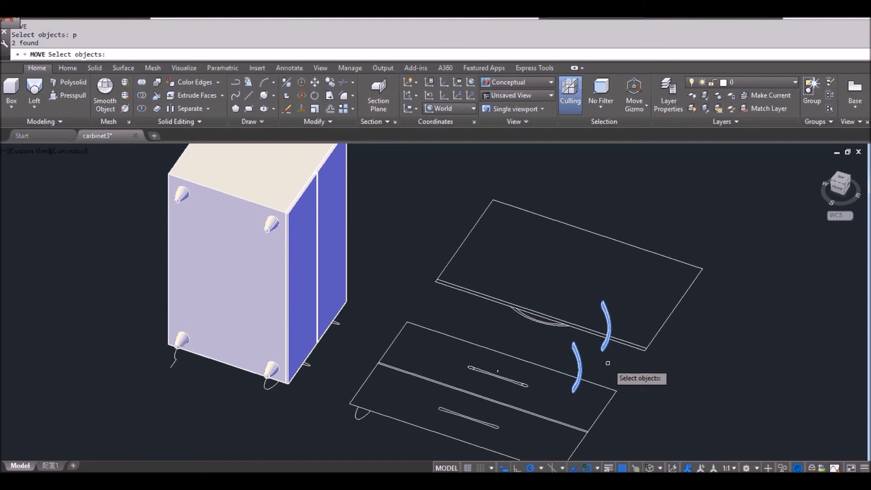
{"action": "key", "text": "Return"}
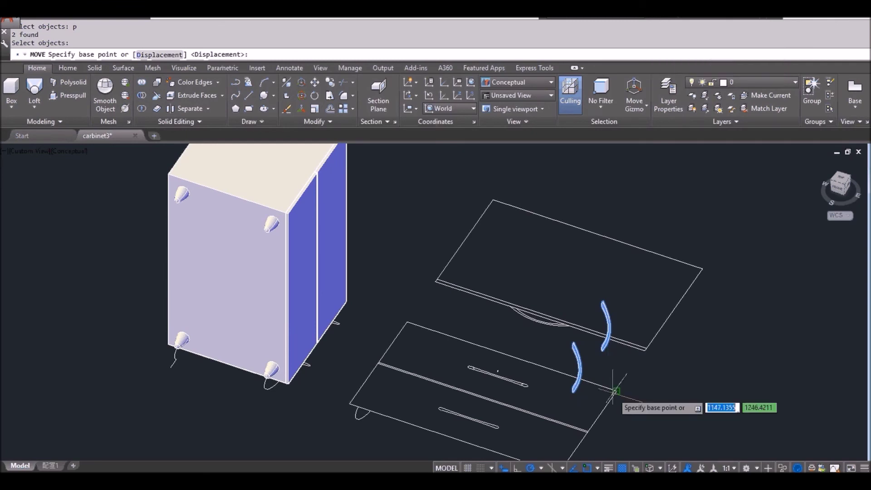
{"action": "left_click", "coordinate": [615, 390]}
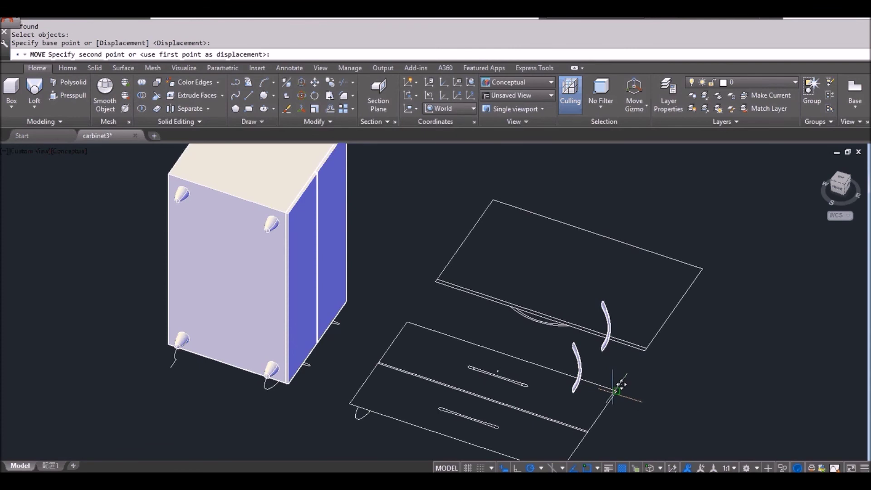
{"action": "scroll", "coordinate": [376, 298], "scroll_direction": "up", "scroll_amount": 3}
{"action": "scroll", "coordinate": [381, 306], "scroll_direction": "up", "scroll_amount": 4}
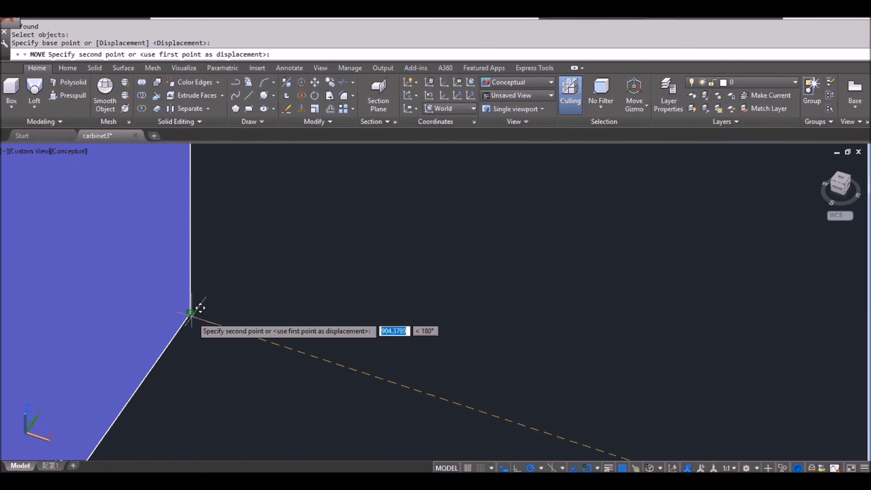
{"action": "left_click", "coordinate": [191, 313]}
{"action": "scroll", "coordinate": [329, 360], "scroll_direction": "down", "scroll_amount": 3}
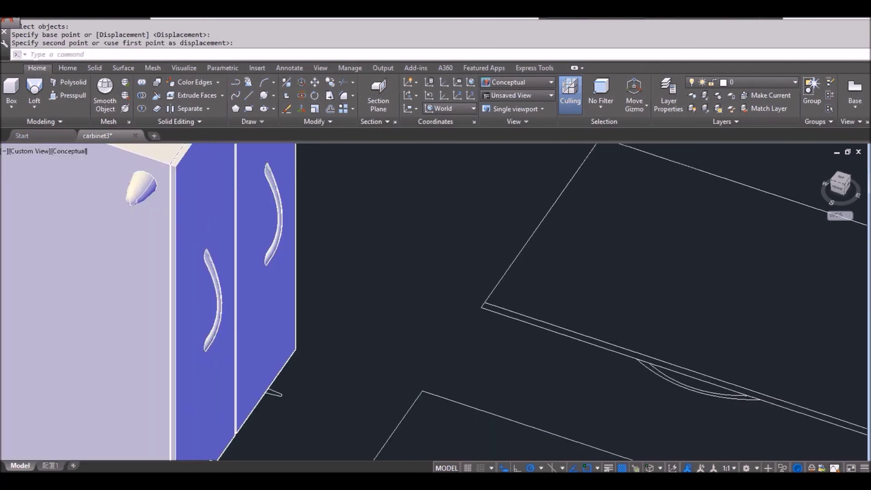
{"action": "scroll", "coordinate": [487, 366], "scroll_direction": "down", "scroll_amount": 5}
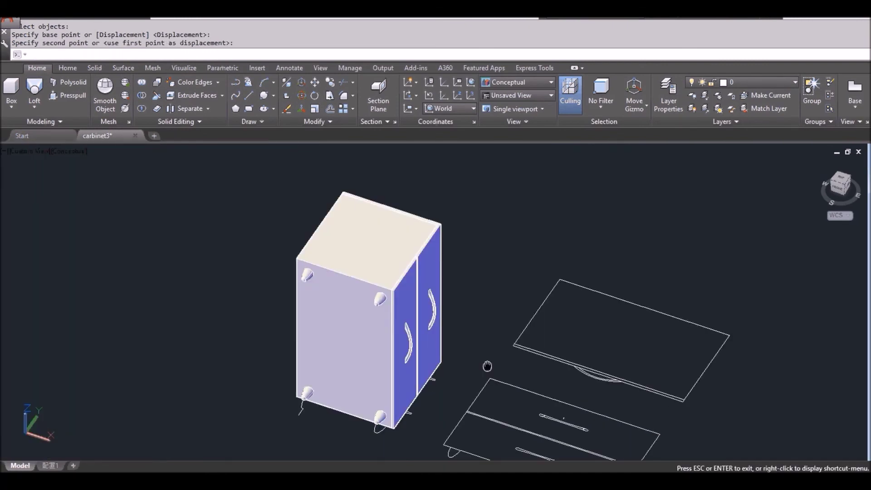
{"action": "key", "text": "Escape"}
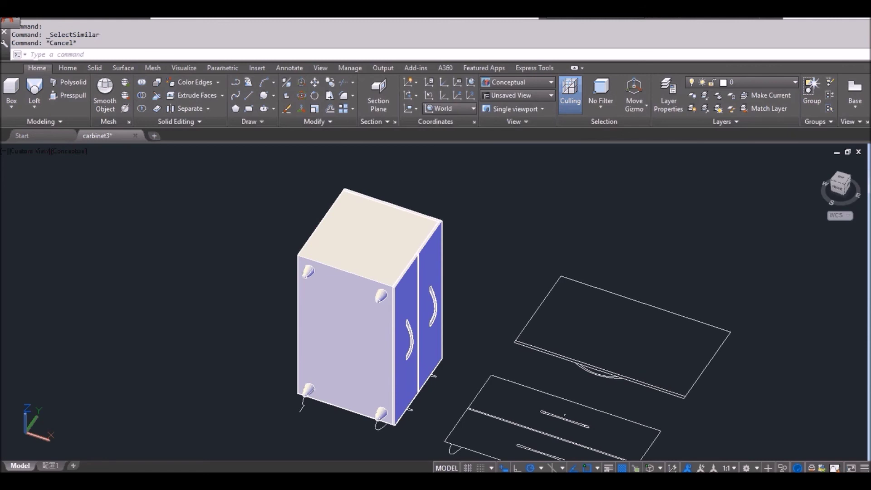
{"action": "left_click", "coordinate": [313, 280]}
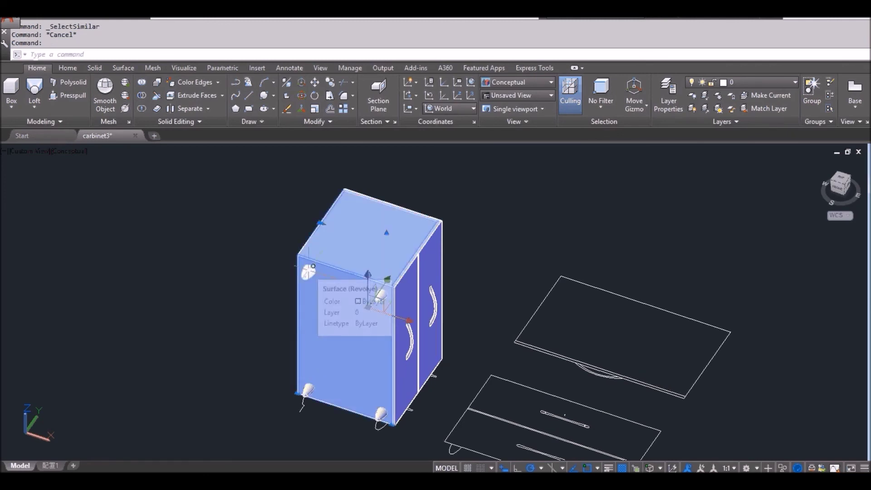
Select the cabinet body, its top knob and all similar parts via Select Similar.
{"action": "left_click", "coordinate": [309, 271]}
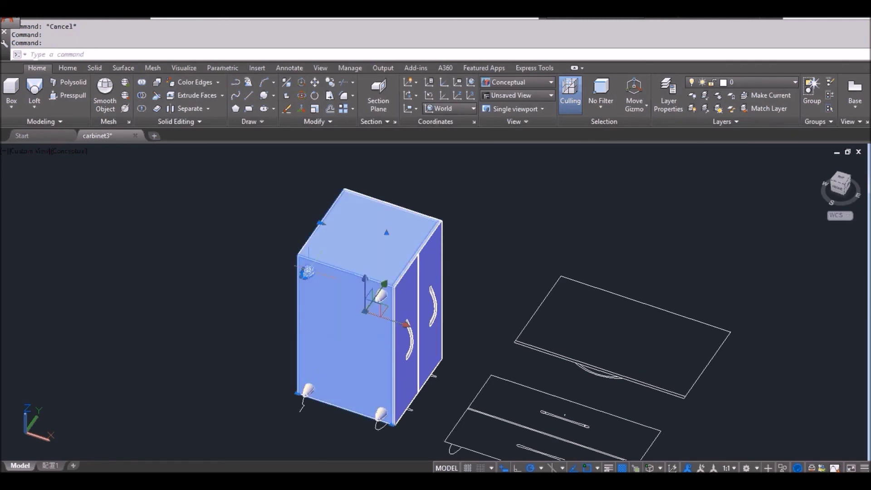
{"action": "right_click", "coordinate": [276, 225]}
{"action": "left_click", "coordinate": [317, 232]}
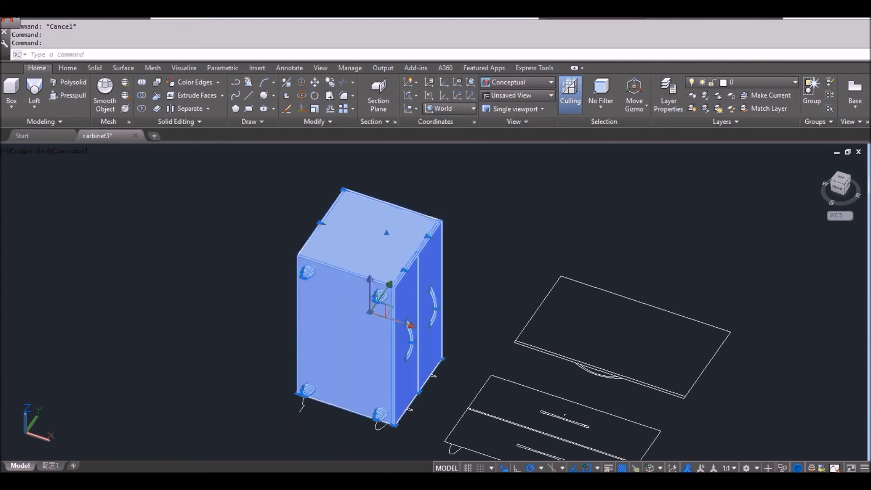
{"action": "key", "text": "Return"}
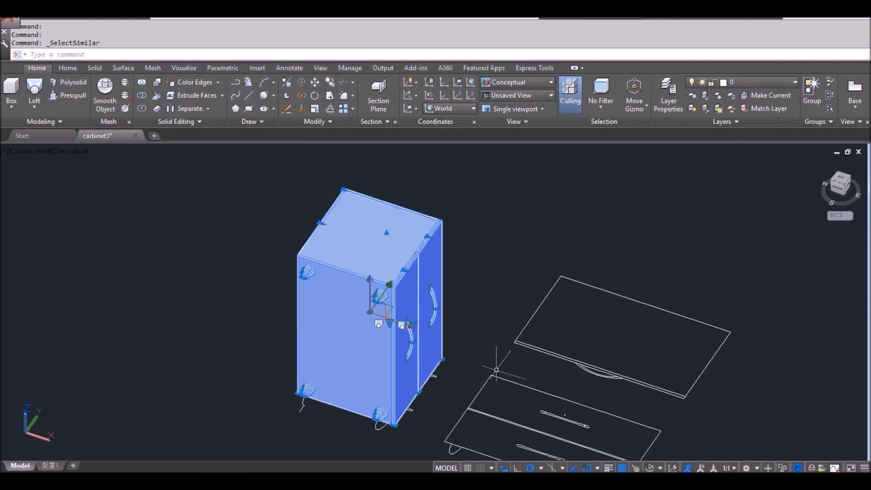
Rotate the cabinet 90° in 3D so it sits on its feet.
{"action": "left_click", "coordinate": [302, 96]}
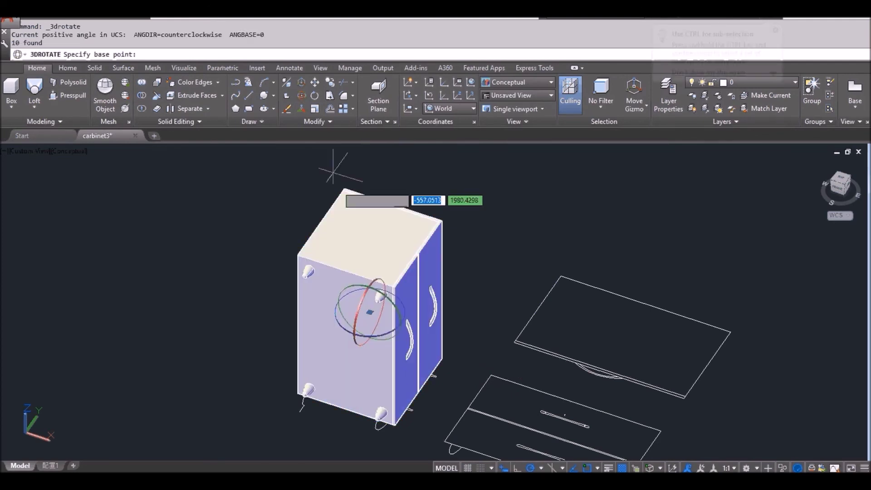
{"action": "left_click", "coordinate": [362, 309]}
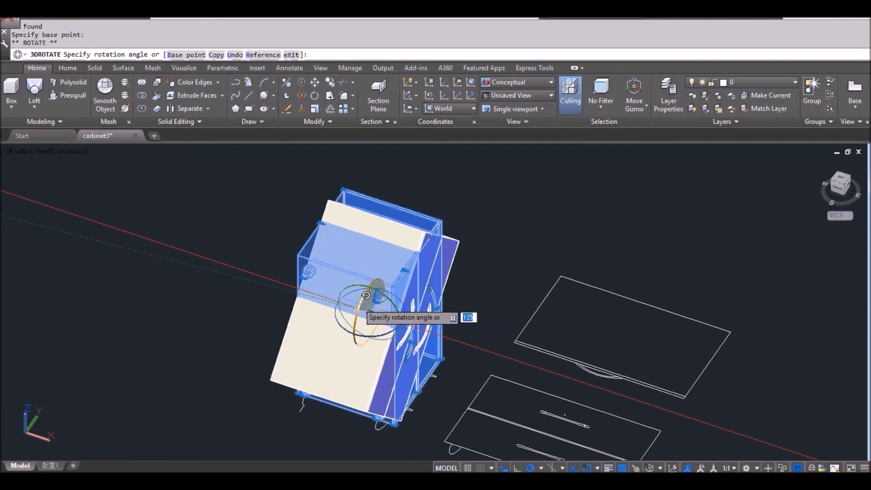
{"action": "type", "text": "90"}
{"action": "key", "text": "Return"}
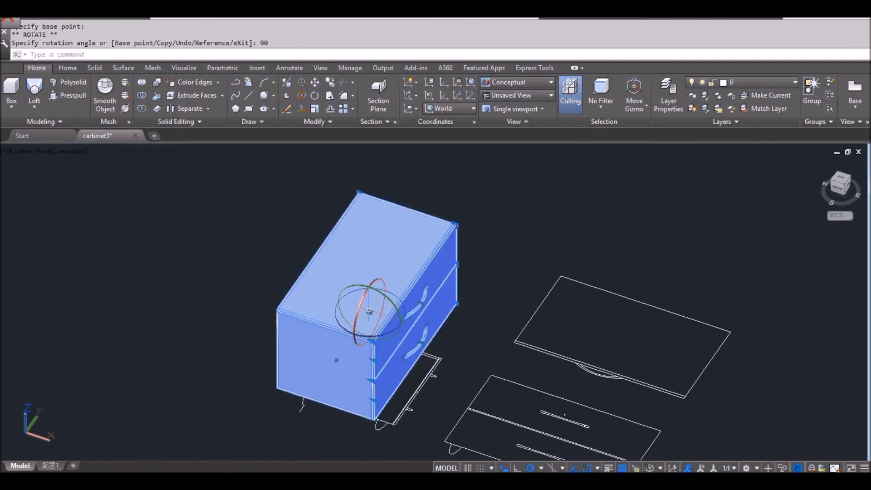
{"action": "key", "text": "Escape"}
{"action": "key", "text": "ctrl+z"}
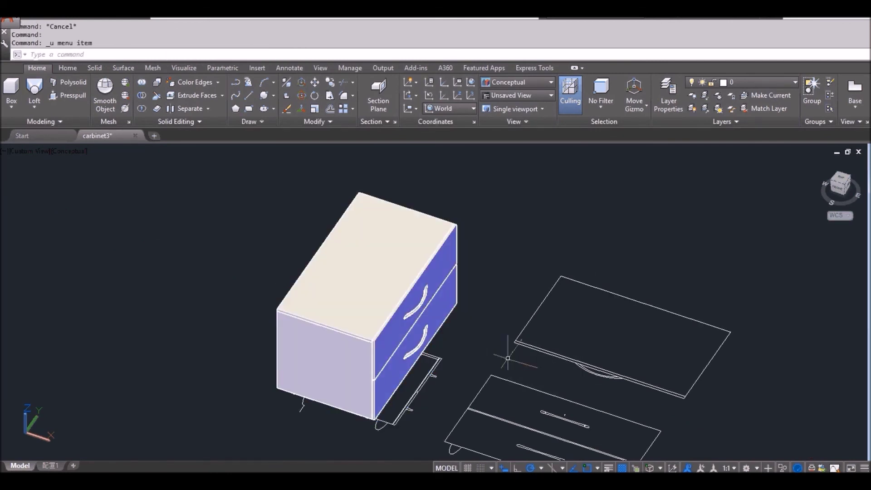
{"action": "scroll", "coordinate": [499, 247], "scroll_direction": "down", "scroll_amount": 2}
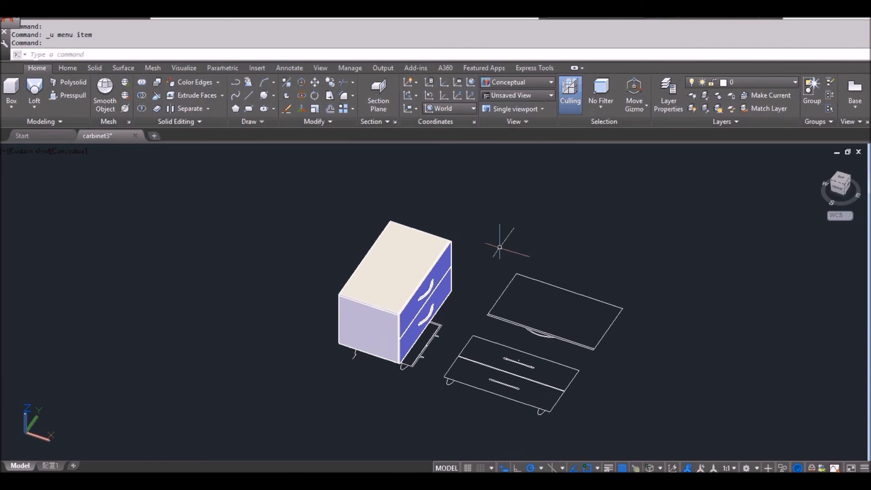
Isolate the previously selected cabinet parts, hiding the loose drawer panels.
{"action": "middle_click_drag", "start_coordinate": [500, 248], "coordinate": [542, 240]}
{"action": "right_click", "coordinate": [568, 244]}
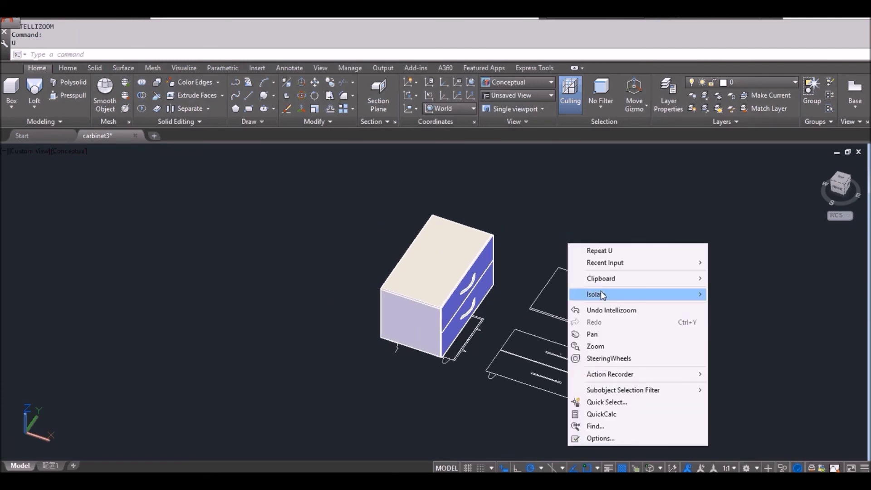
{"action": "mouse_move", "coordinate": [603, 295]}
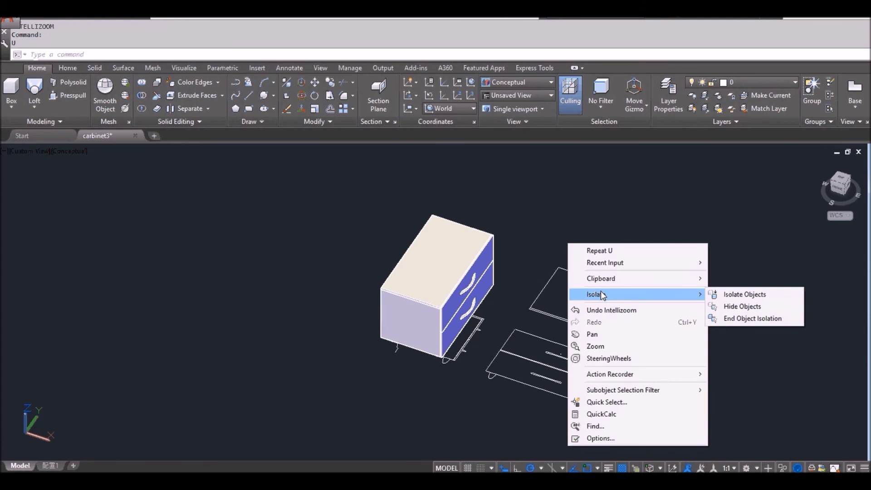
{"action": "left_click", "coordinate": [725, 296]}
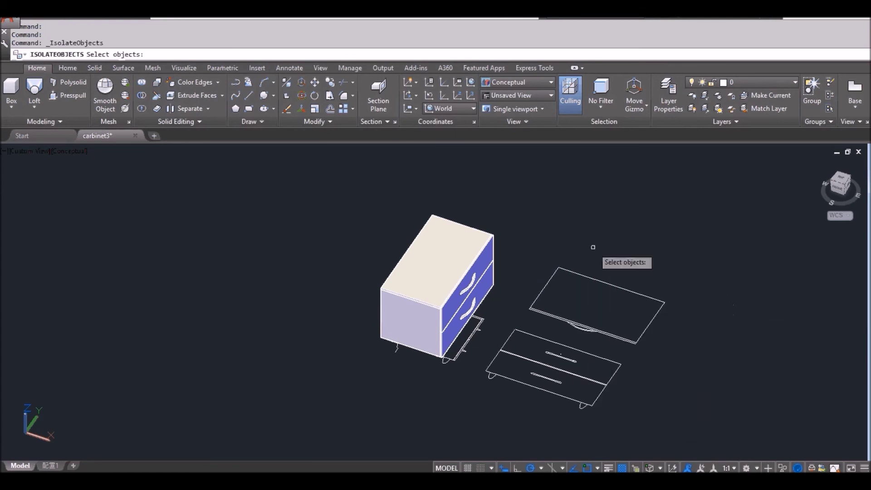
{"action": "type", "text": "p"}
{"action": "key", "text": "Return"}
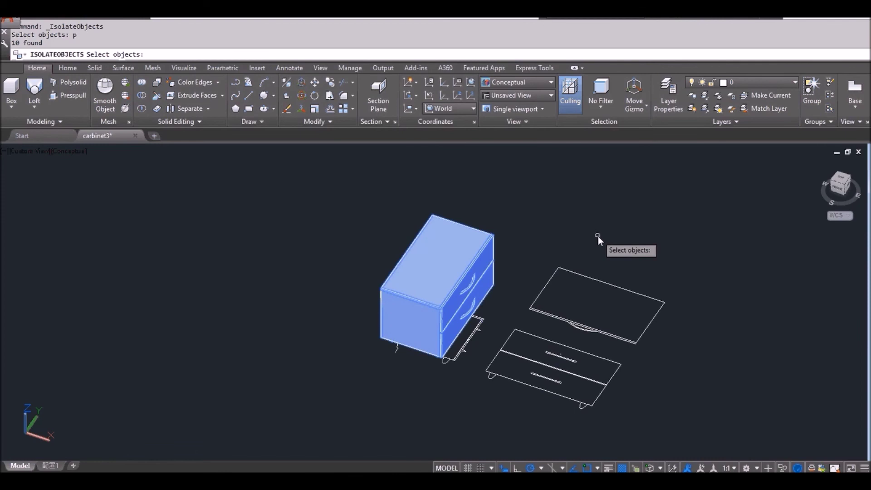
{"action": "key", "text": "Return"}
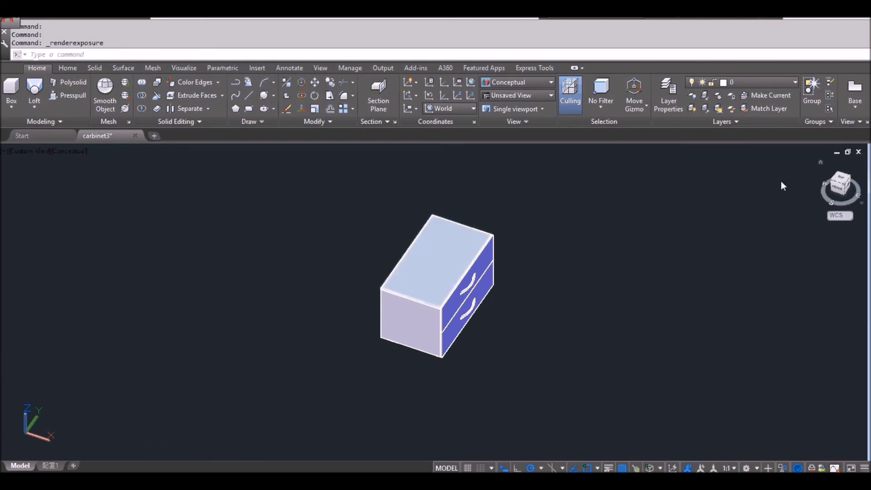
{"action": "right_click", "coordinate": [839, 184]}
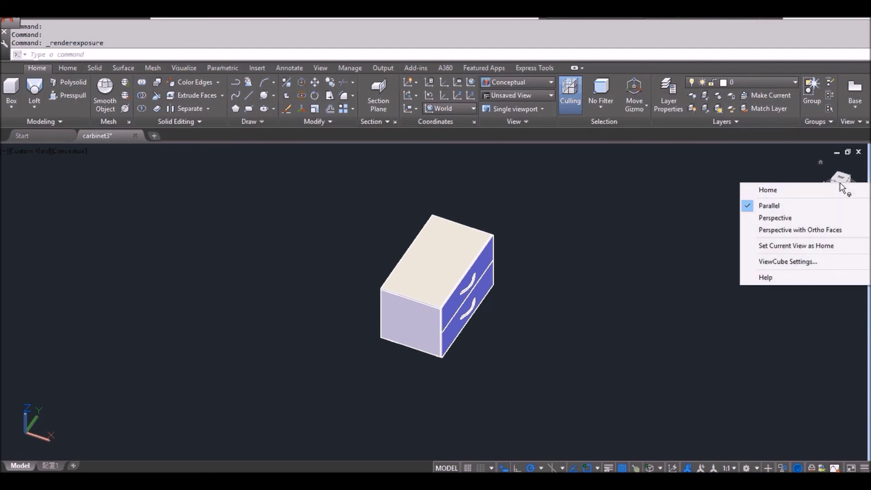
Switch the view to perspective projection with a camera lens length of 25.
{"action": "left_click", "coordinate": [807, 217]}
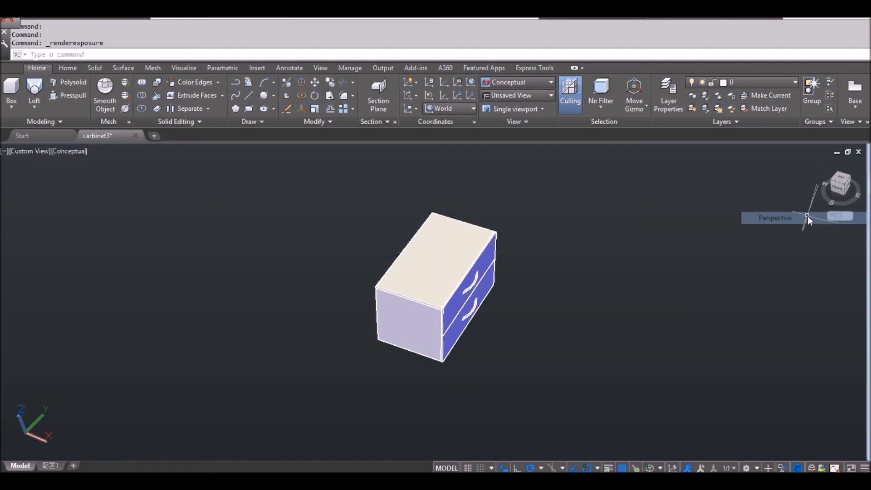
{"action": "left_click", "coordinate": [514, 121]}
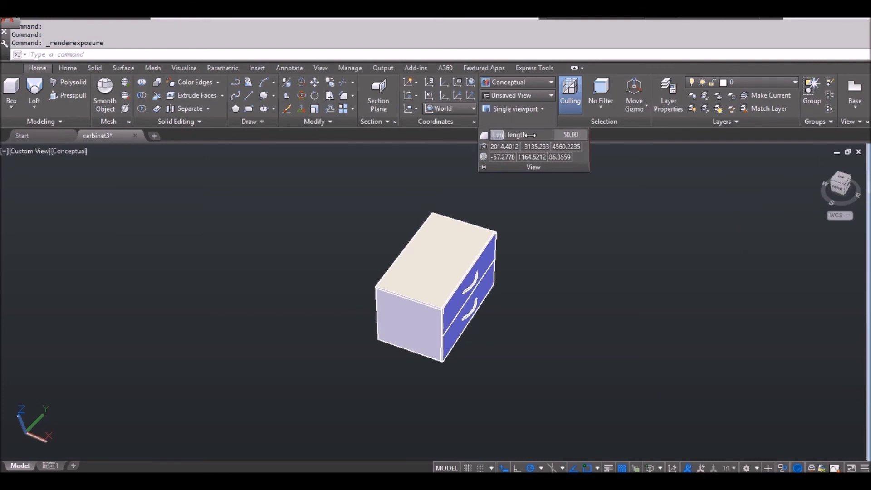
{"action": "left_click", "coordinate": [568, 135]}
{"action": "type", "text": "25"}
{"action": "key", "text": "Return"}
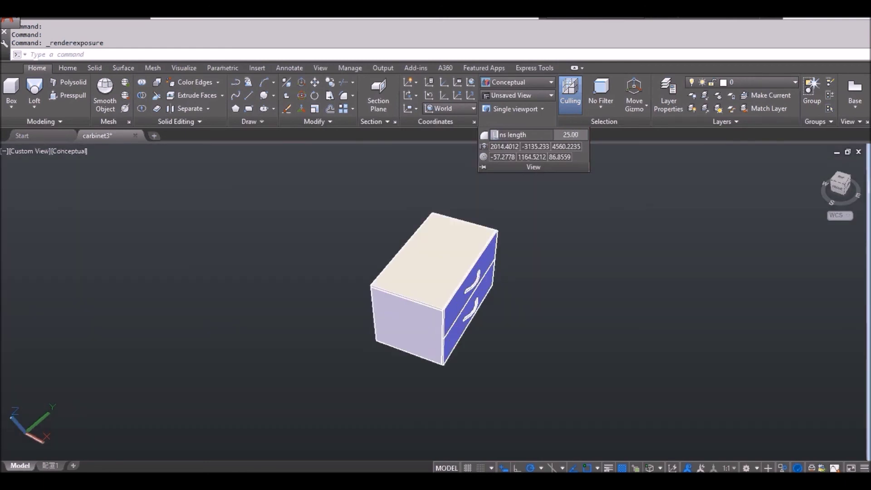
{"action": "key", "text": "Escape"}
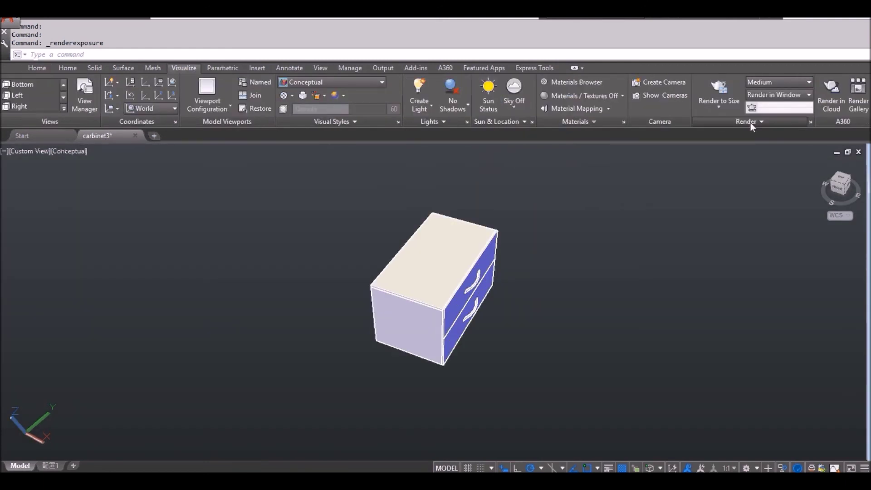
Turn the render environment on with Plaza image-based lighting.
{"action": "left_click", "coordinate": [750, 123]}
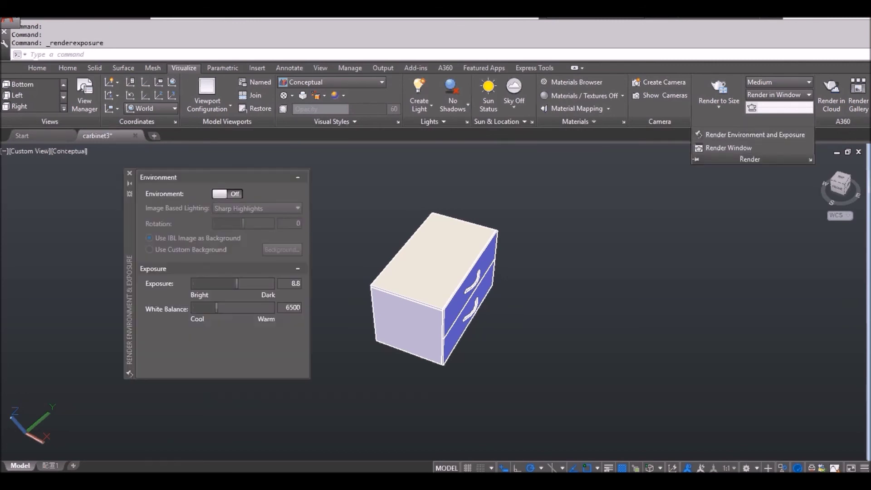
{"action": "left_click", "coordinate": [241, 193]}
{"action": "left_click", "coordinate": [254, 208]}
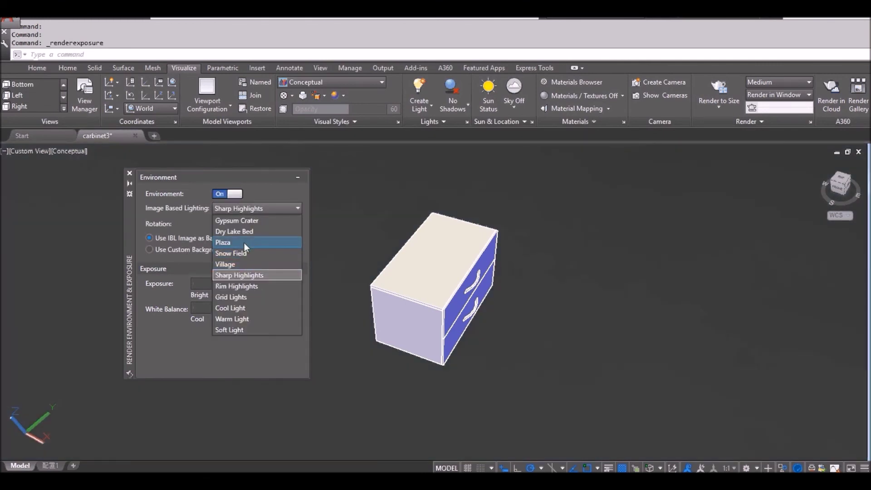
{"action": "left_click", "coordinate": [244, 243]}
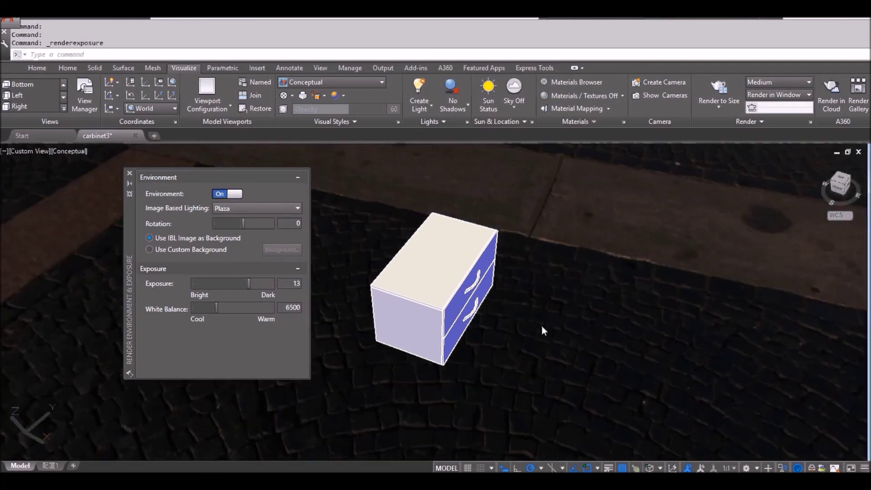
Orbit the cabinet to face its drawers and set the visual style to Realistic.
{"action": "middle_click_drag", "start_coordinate": [542, 326], "coordinate": [382, 314], "text": "shift"}
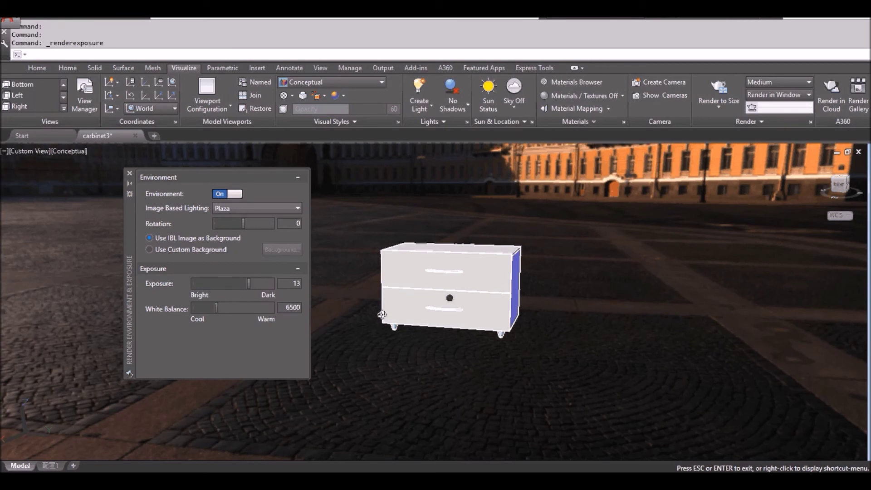
{"action": "middle_click_drag", "start_coordinate": [382, 314], "coordinate": [363, 309], "text": "shift"}
{"action": "left_click", "coordinate": [69, 151]}
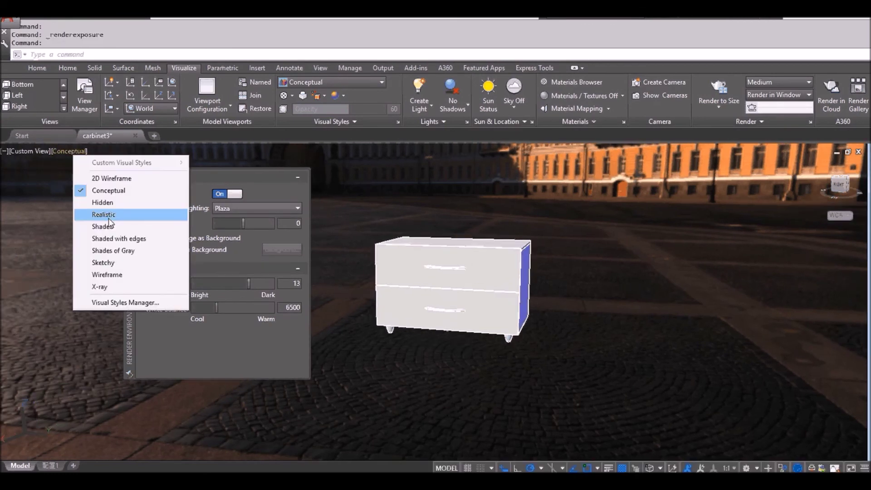
{"action": "left_click", "coordinate": [108, 218]}
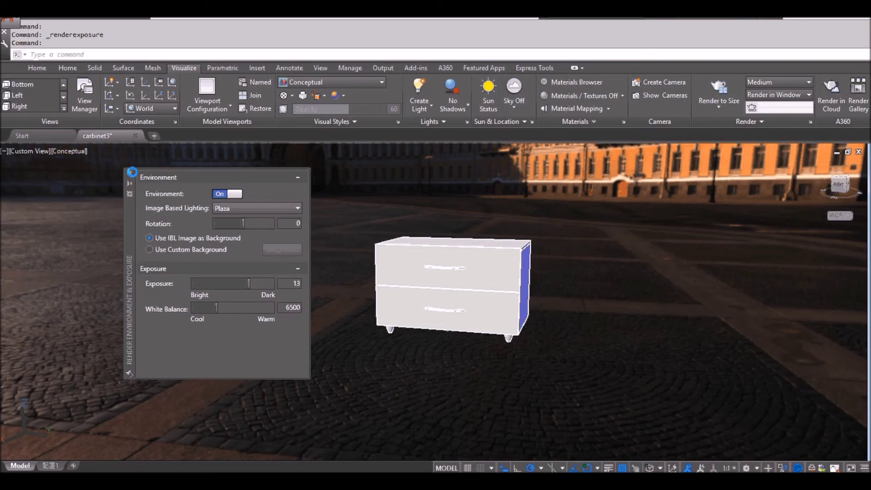